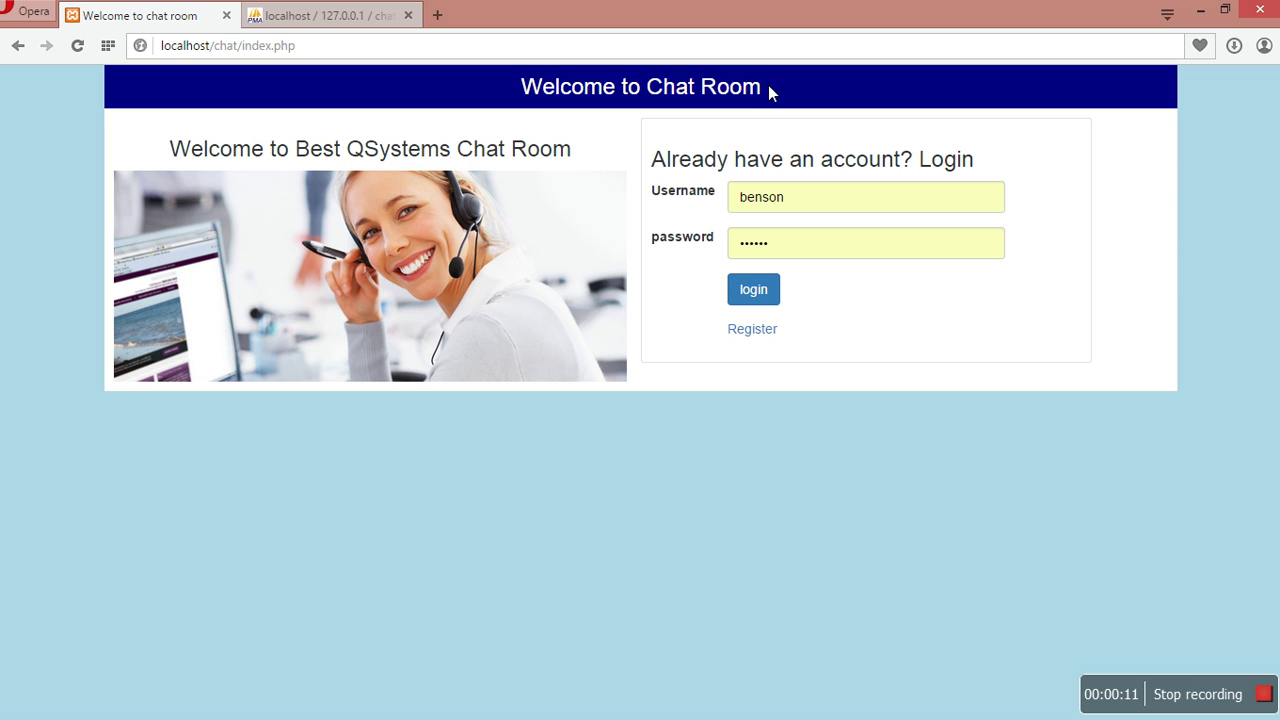
- Highlight the 'Welcome to Chat Room' header title while explaining the login page
left_click_drag(781, 88, 529, 87)
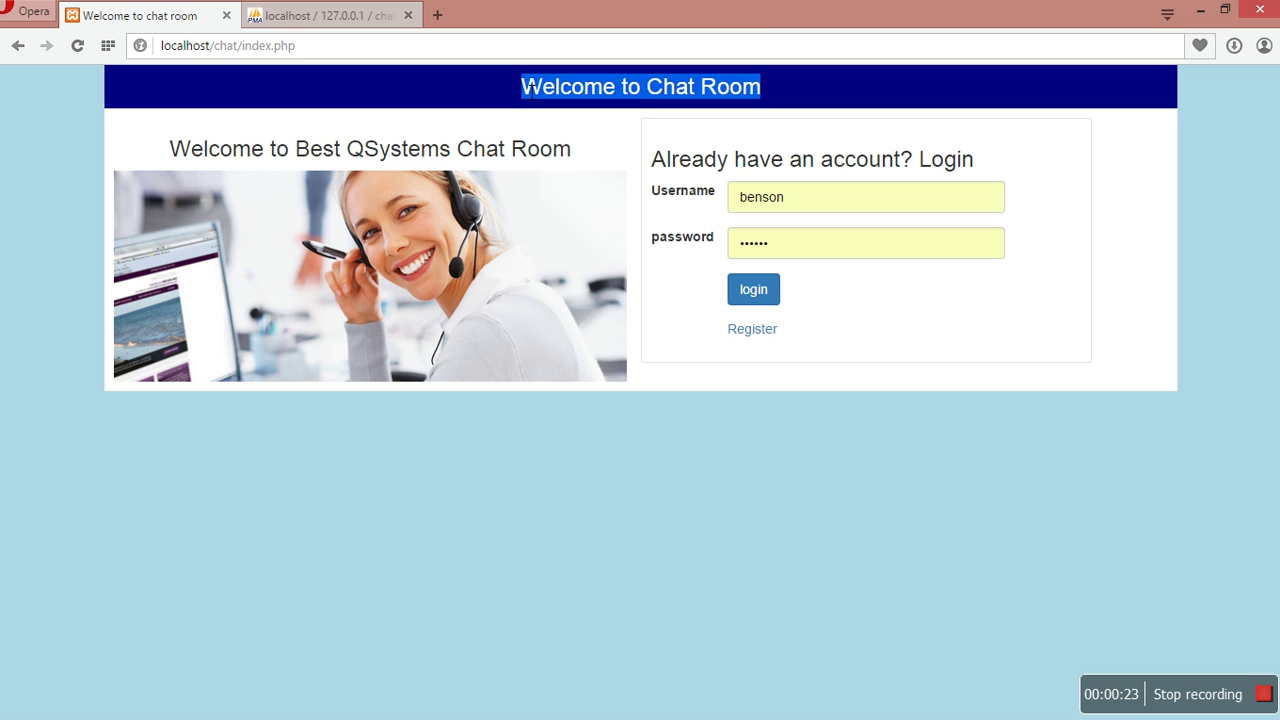
left_click(806, 86)
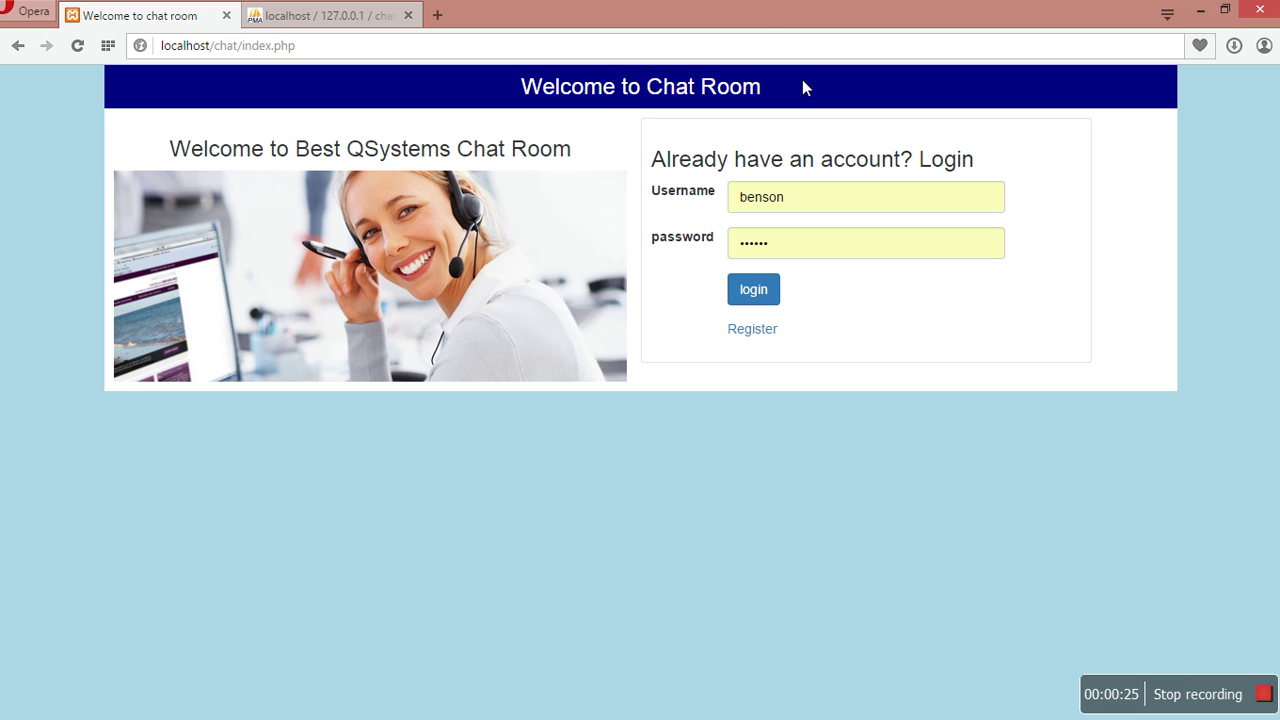
left_click_drag(769, 97, 530, 88)
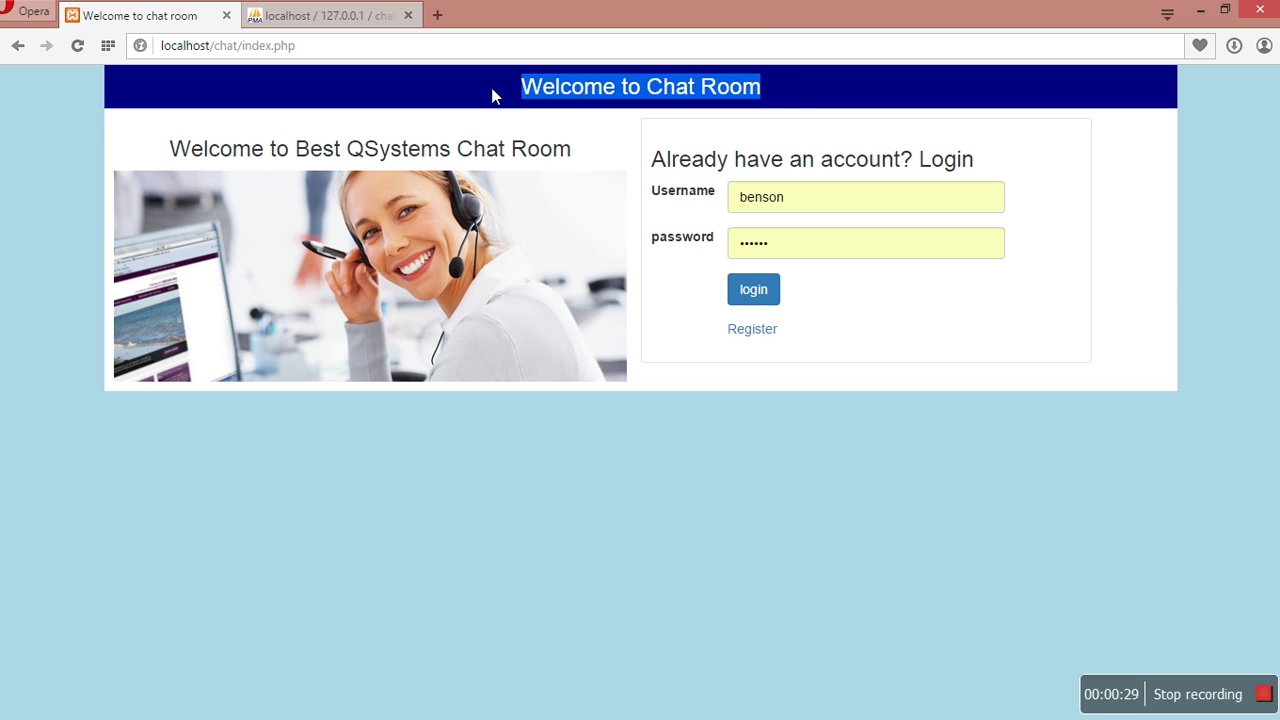
left_click(706, 84)
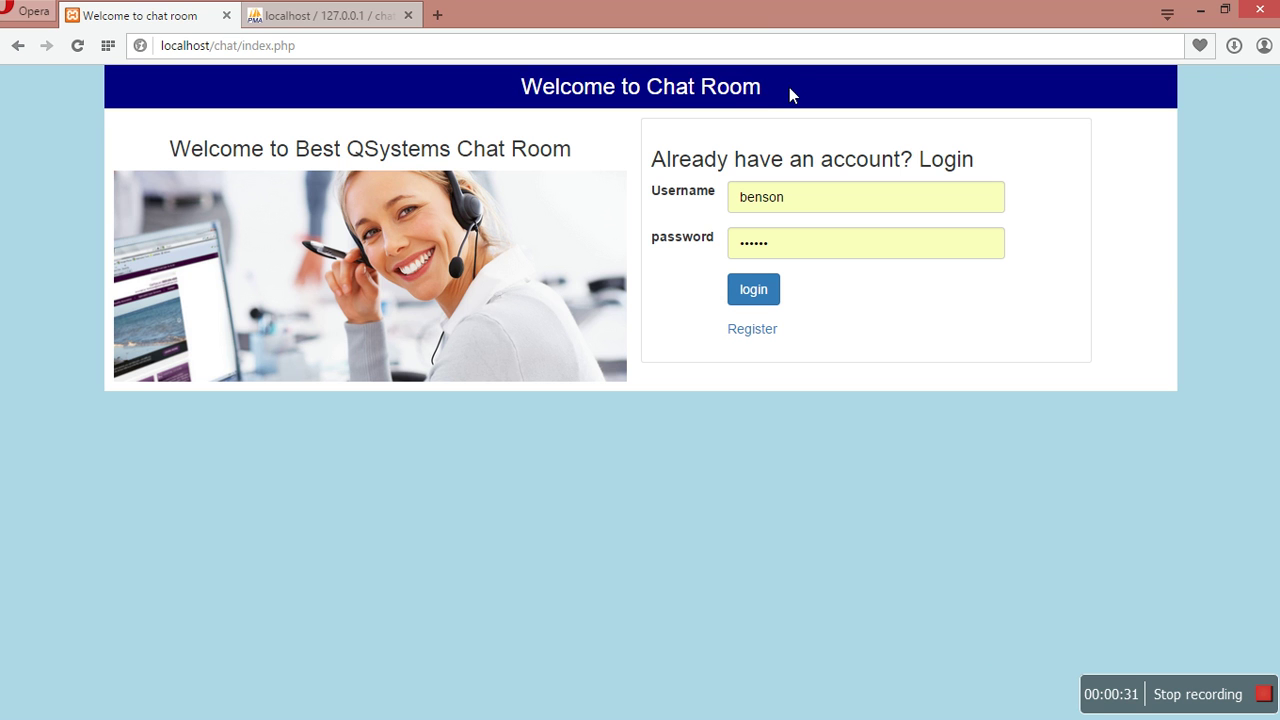
left_click_drag(790, 93, 519, 90)
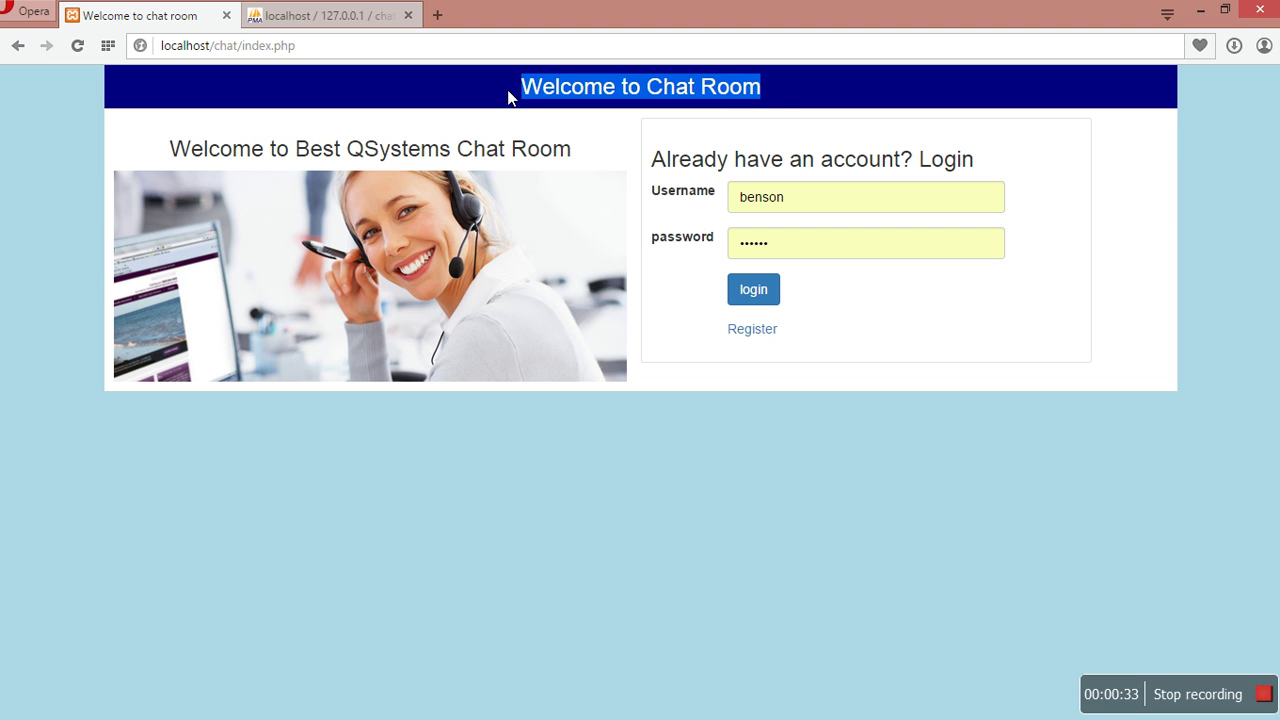
left_click(651, 87)
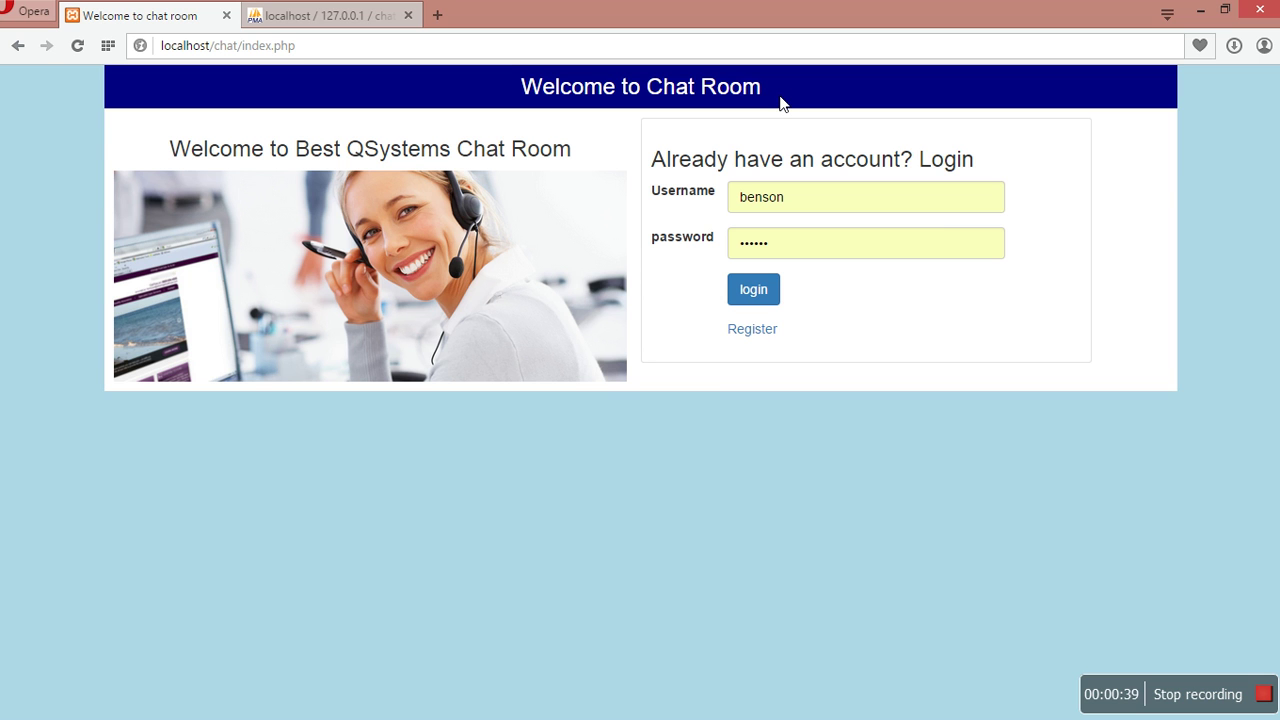
left_click_drag(797, 104, 558, 107)
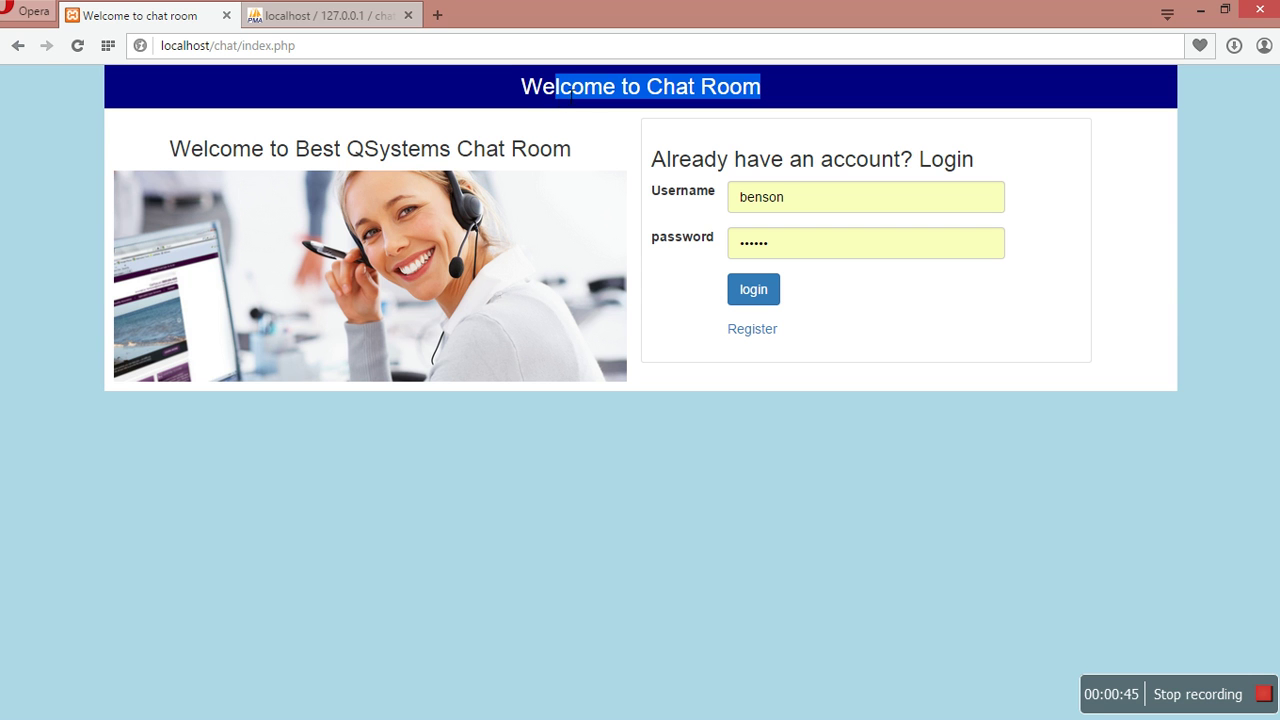
- Select the saved username in Opera, then minimize Opera to reveal Firefox's login page
double_click(820, 205)
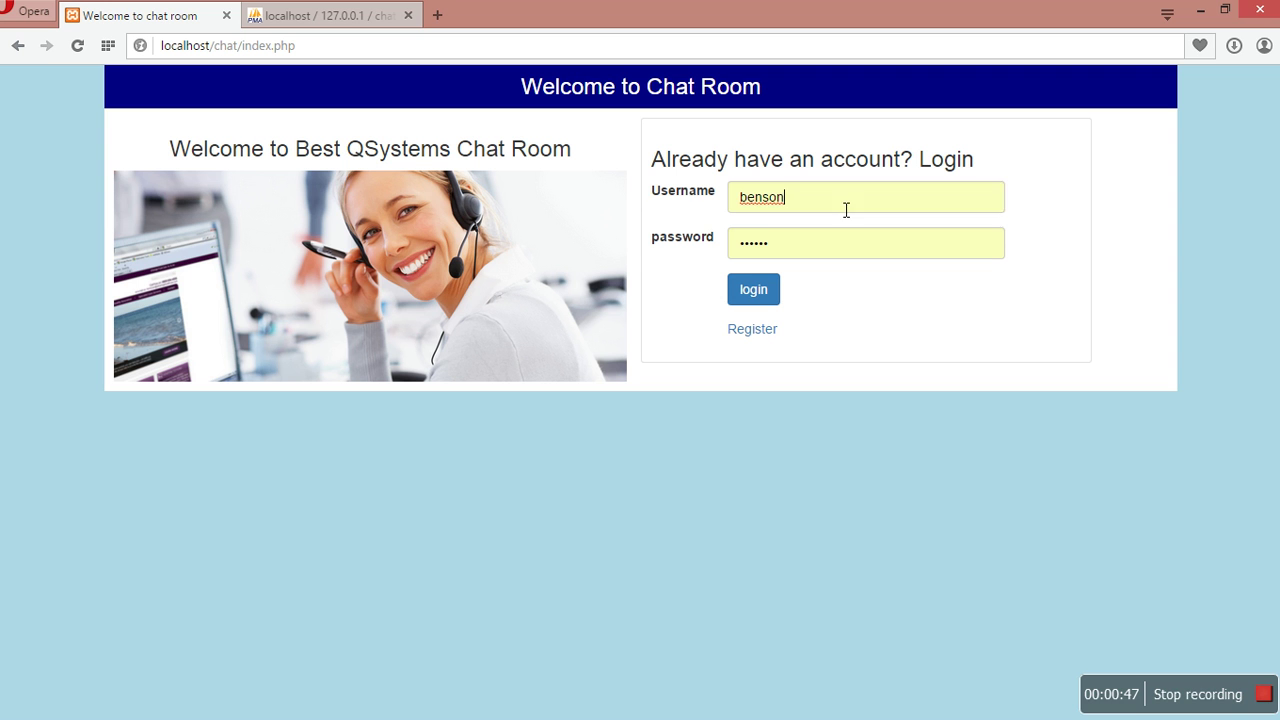
mouse_move(510, 712)
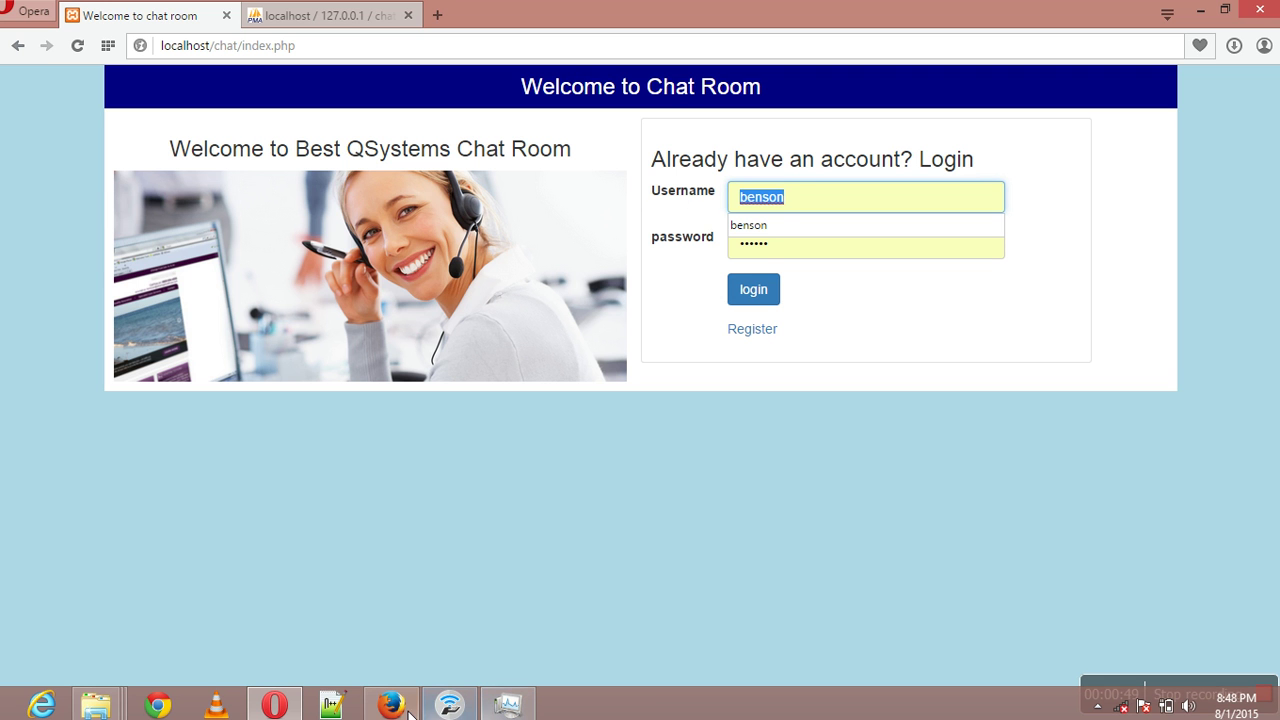
left_click(296, 712)
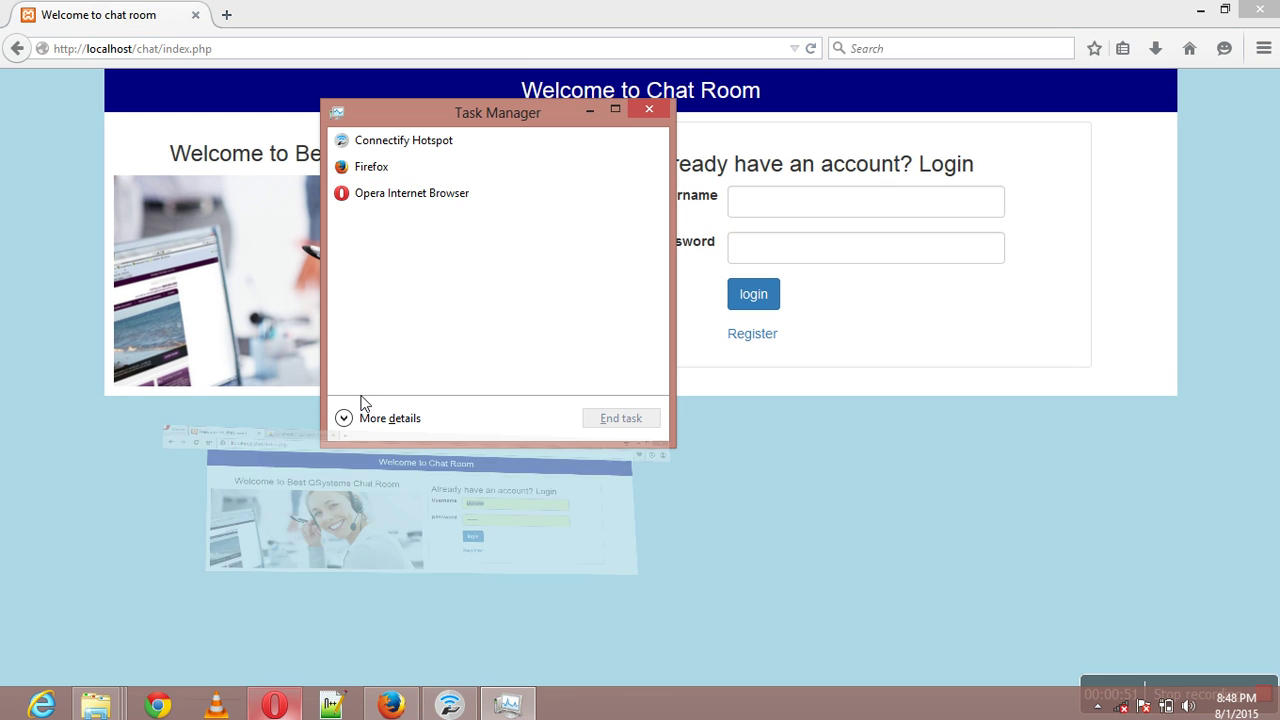
- In Firefox, enter the first user's username and password on the login form
left_click(832, 368)
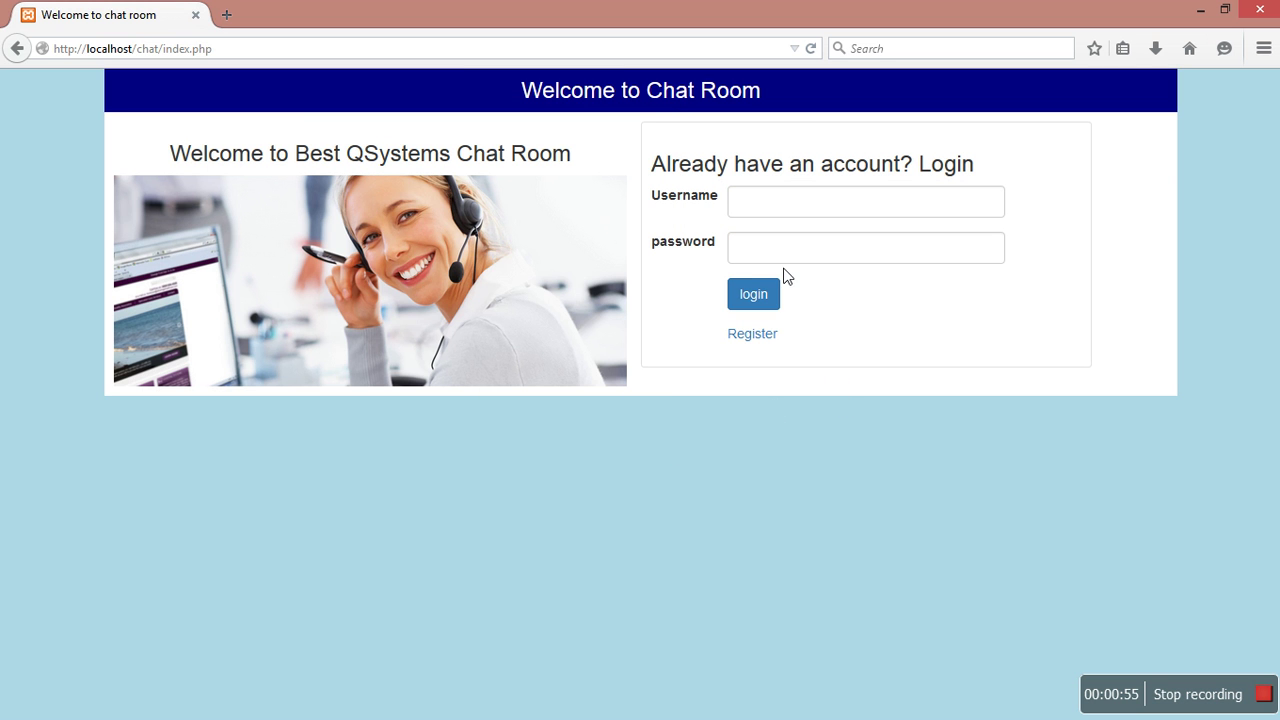
left_click(774, 201)
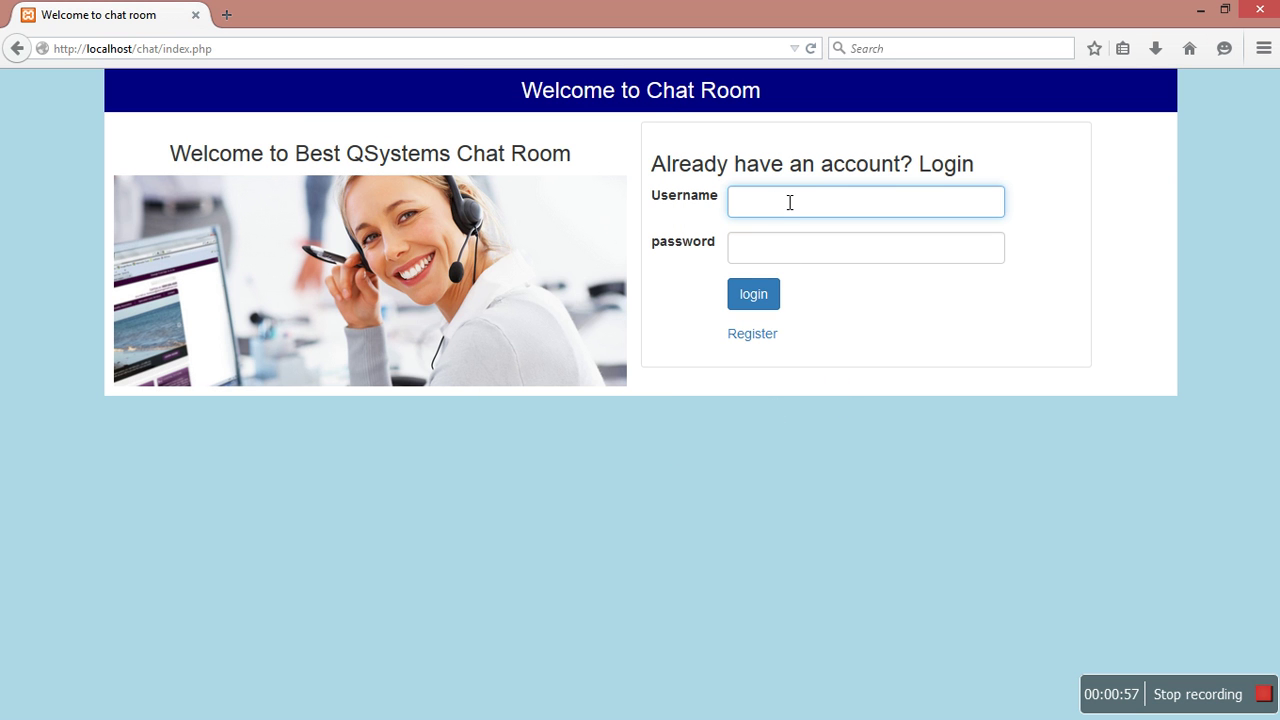
type("benoni")
key("BackSpace")
key("BackSpace")
key("BackSpace")
key("BackSpace")
key("BackSpace")
key("BackSpace")
type("benson")
key("BackSpace")
key("BackSpace")
left_click(783, 254)
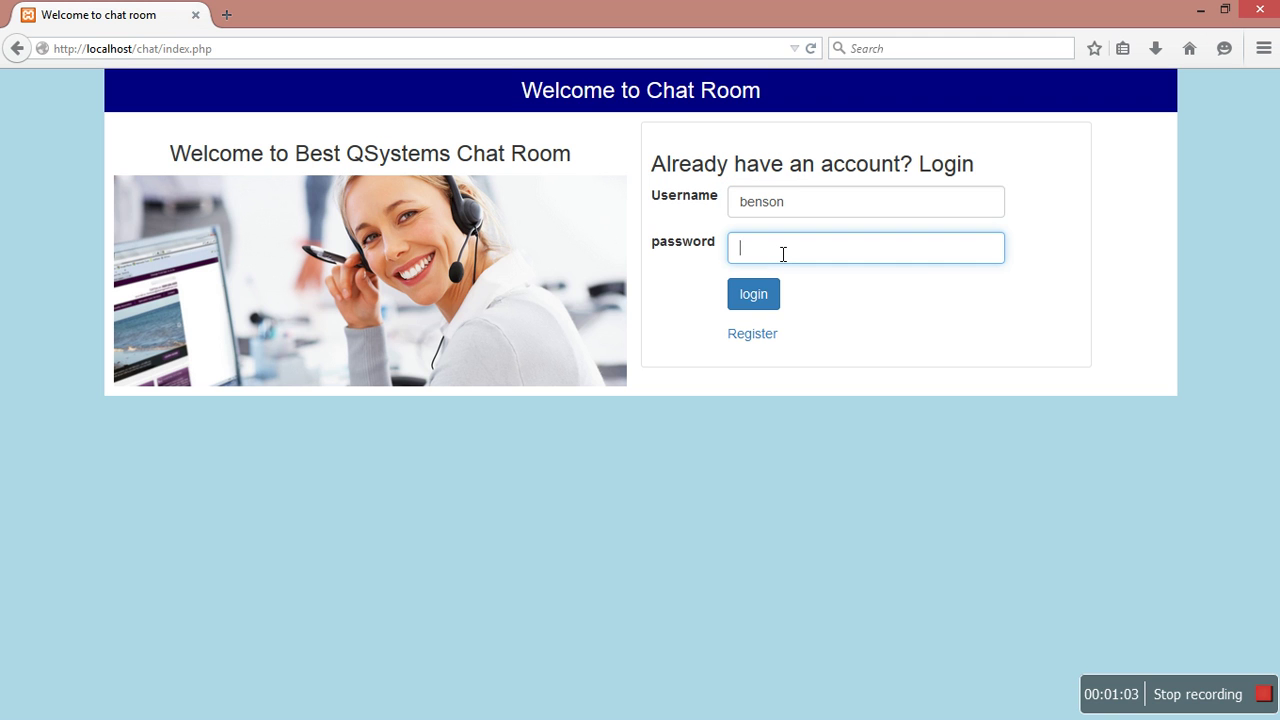
type("123456")
- Log in, dismiss the remember-password prompt, and return to the Opera window
left_click(772, 298)
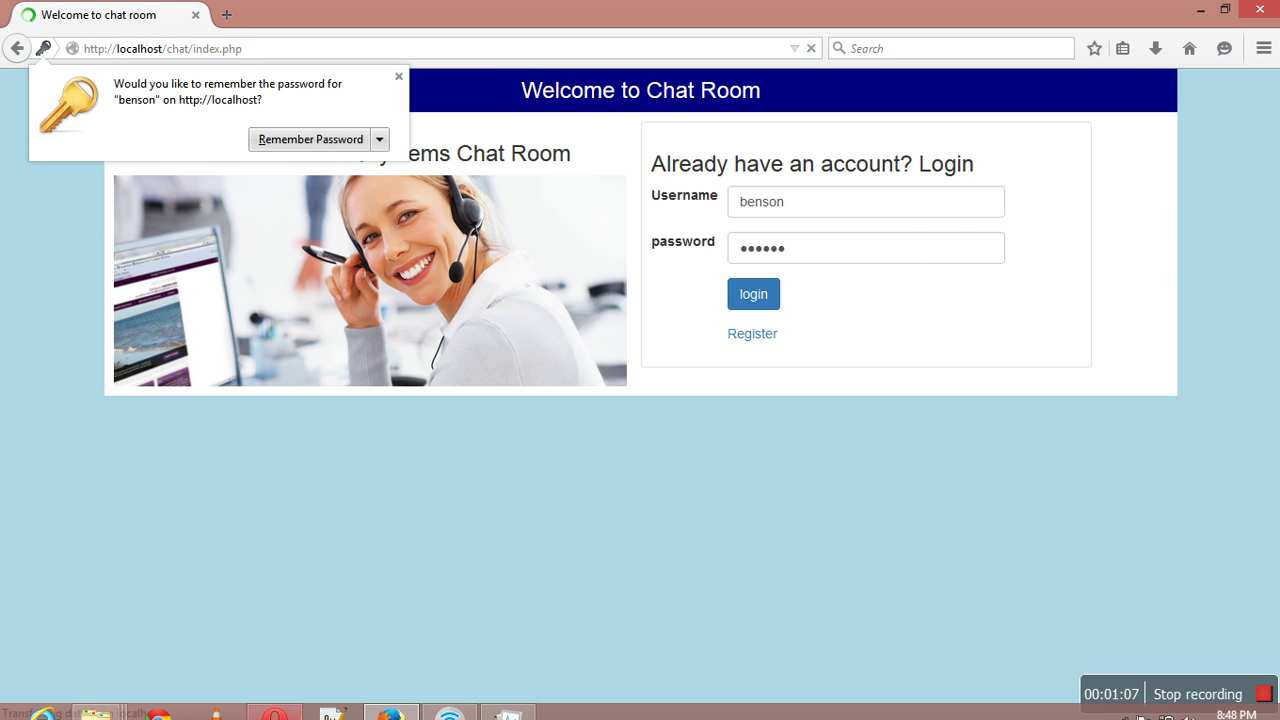
mouse_move(390, 705)
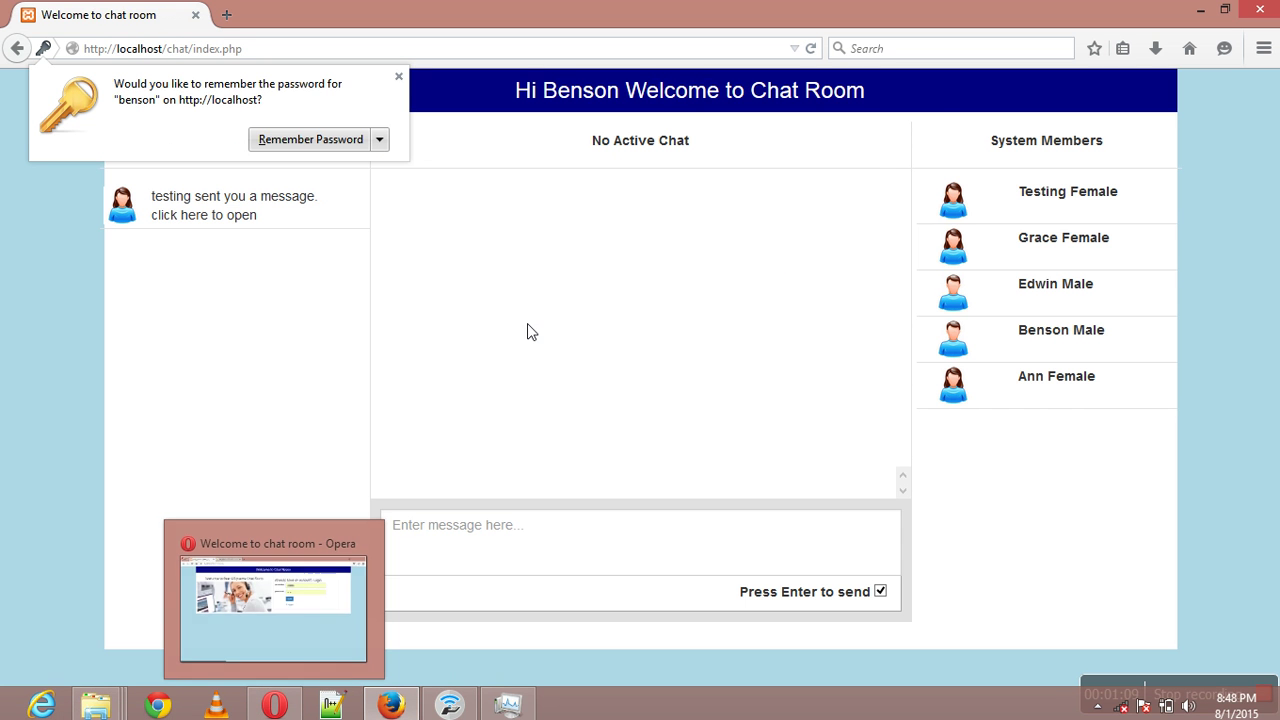
left_click(341, 140)
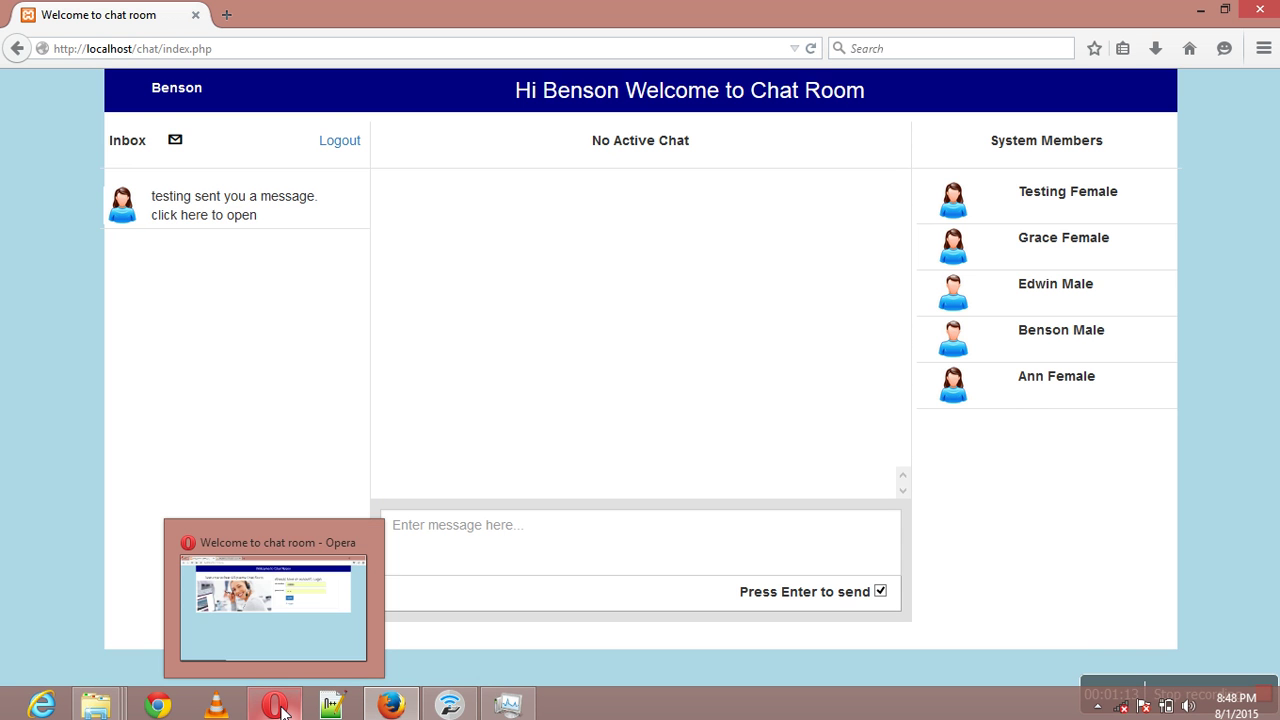
left_click(283, 708)
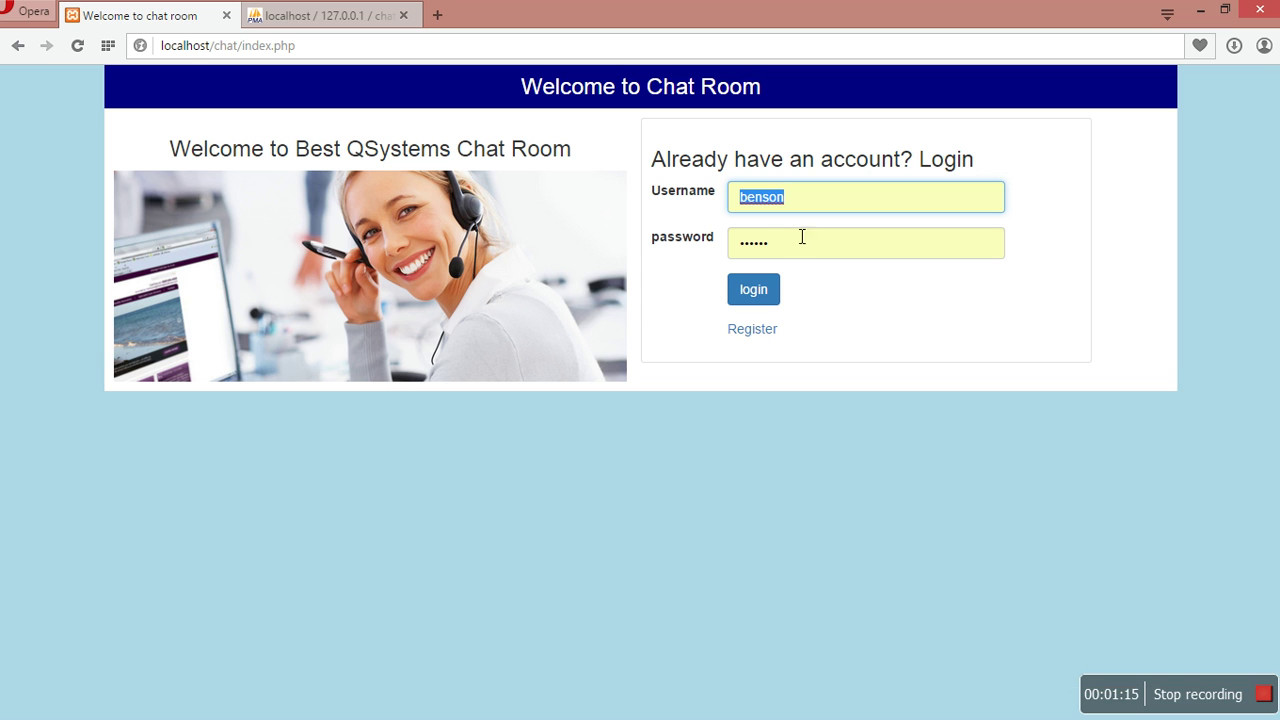
- In Opera, replace the username with 'testing' and correct the password
left_click(807, 202)
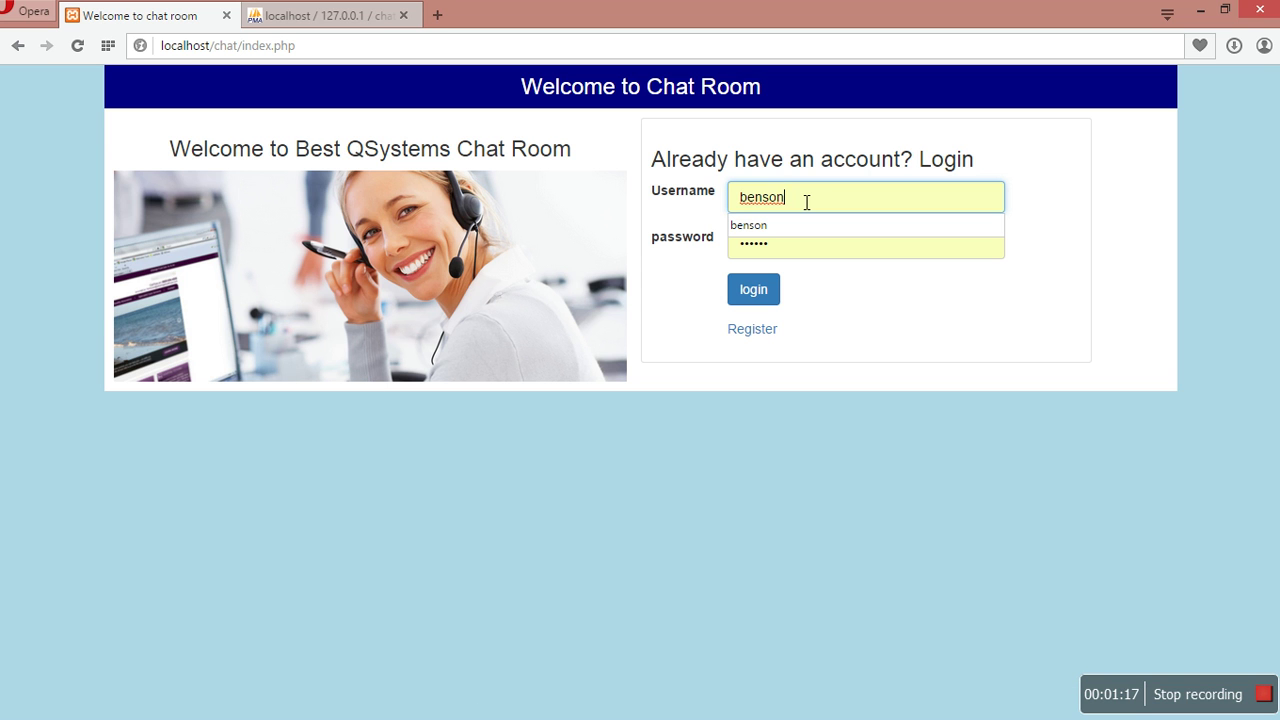
key("ctrl+a")
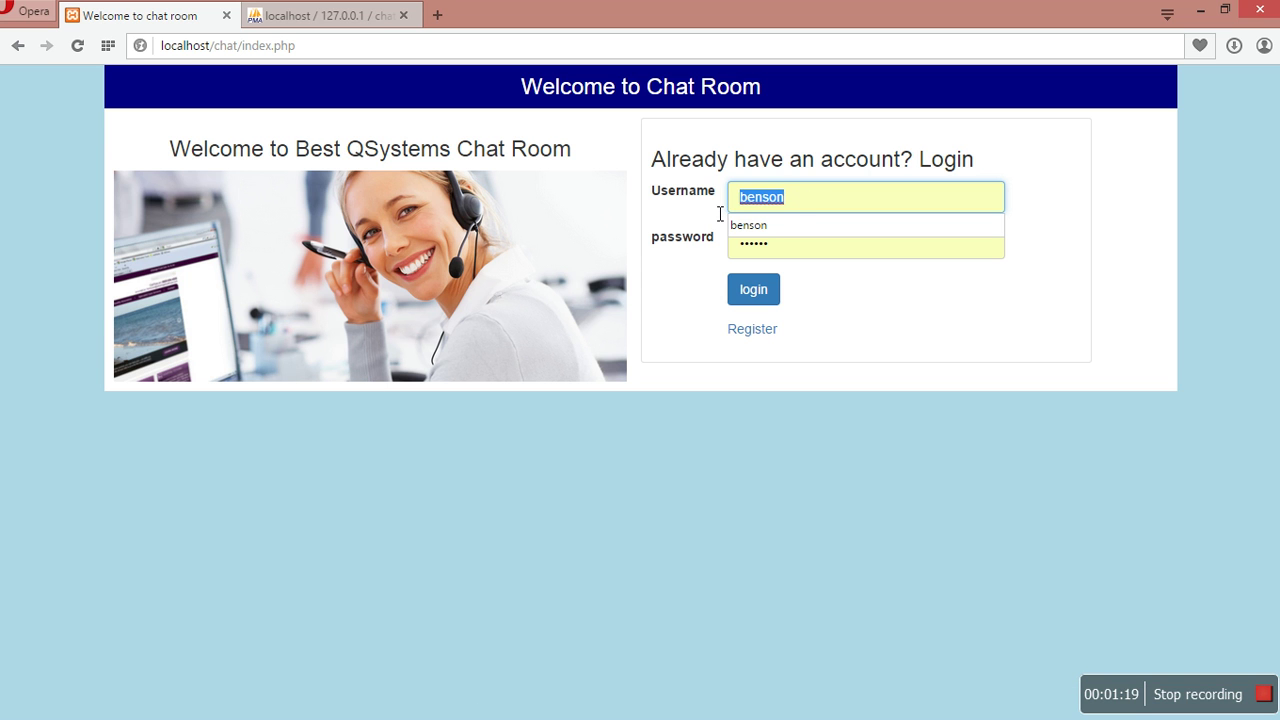
key("BackSpace")
type("testtest")
key("ctrl+a")
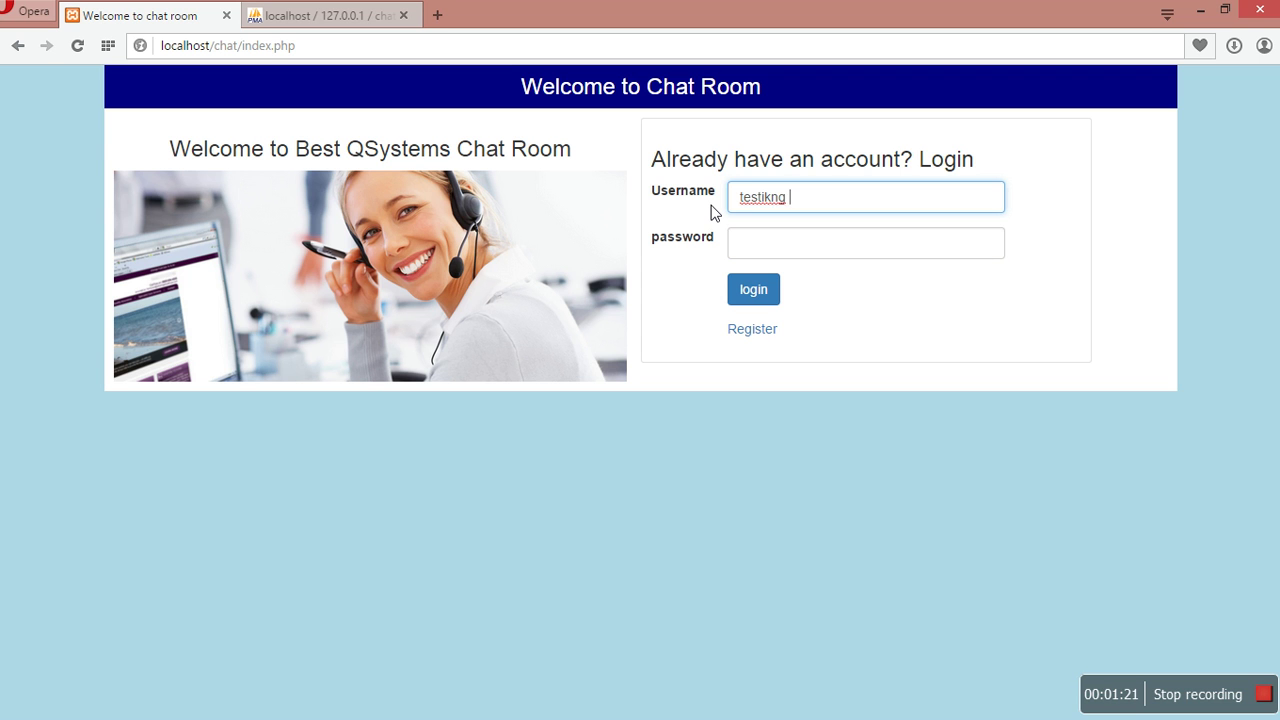
type("testing")
left_click(755, 249)
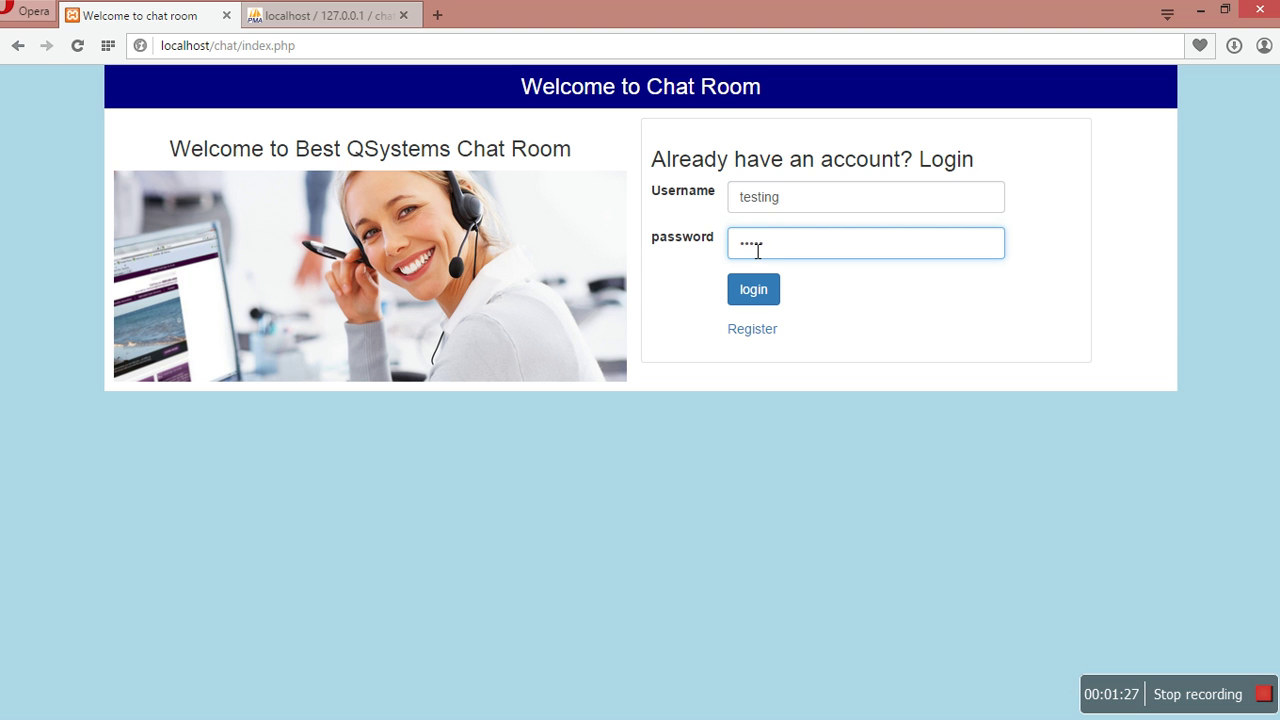
key("BackSpace")
key("BackSpace")
type("5")
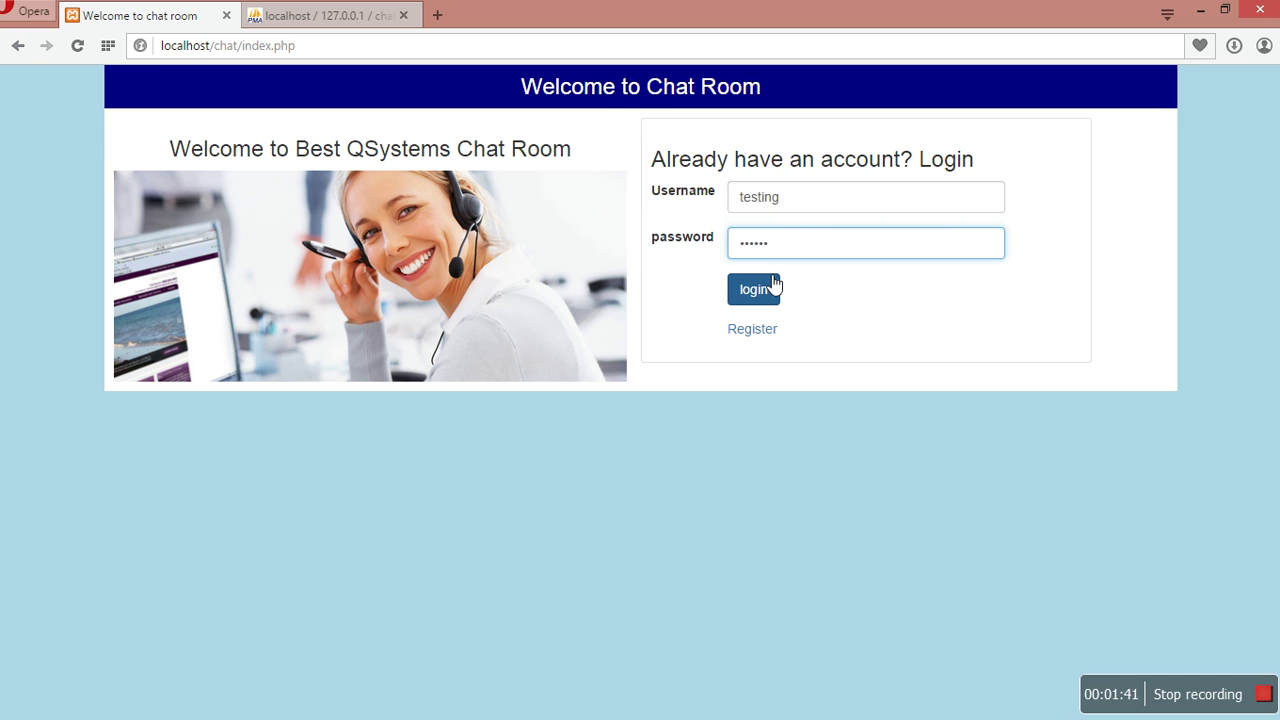
- Log in as the second user, save the password for localhost, and switch to Firefox
left_click(770, 294)
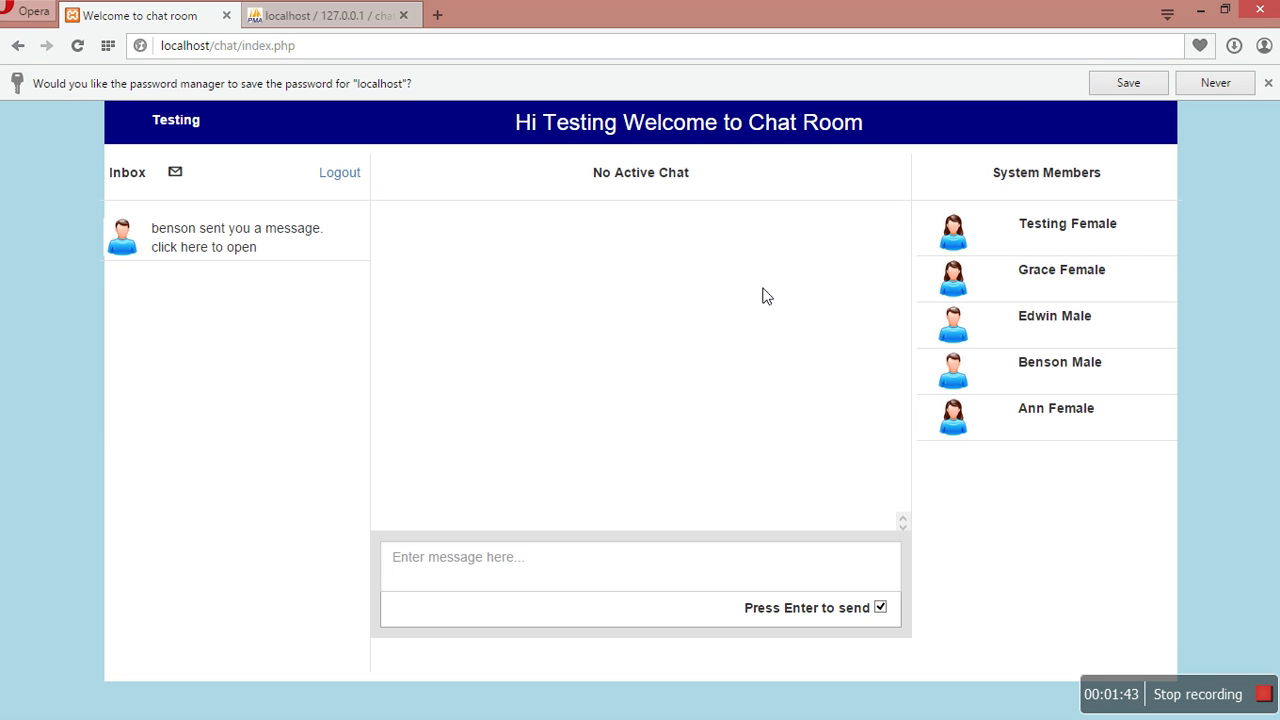
left_click(1121, 84)
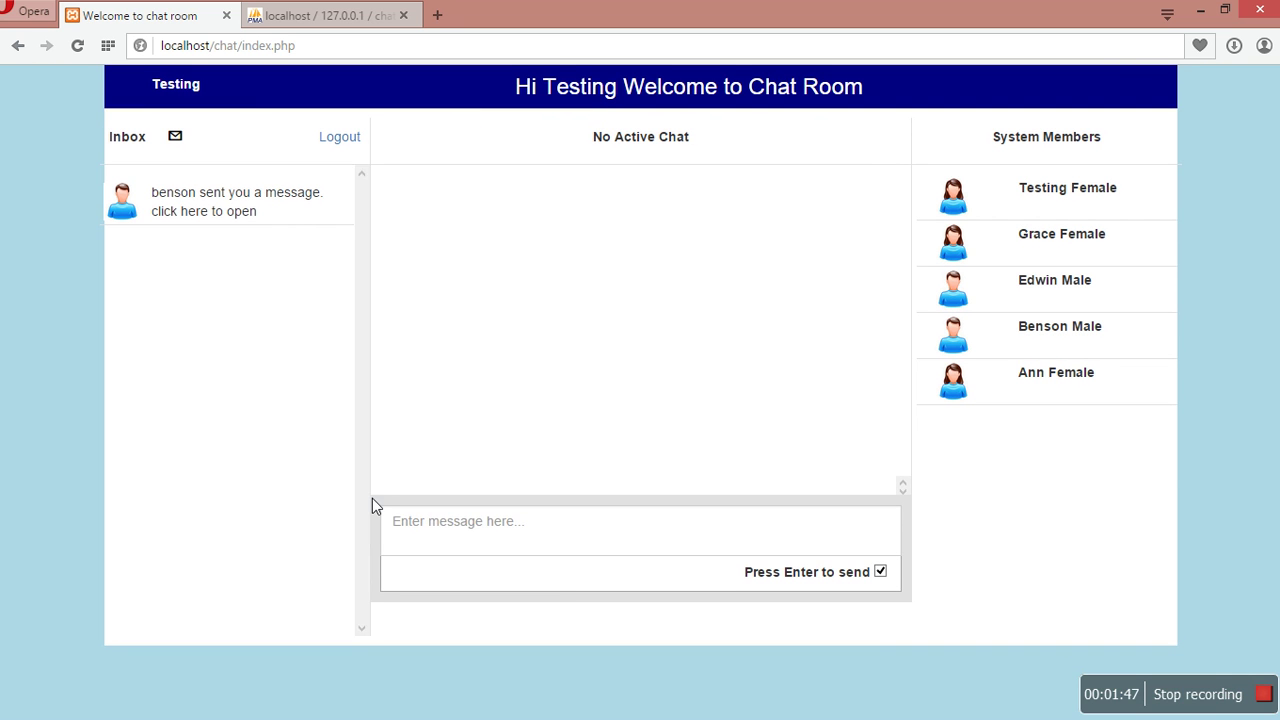
mouse_move(449, 710)
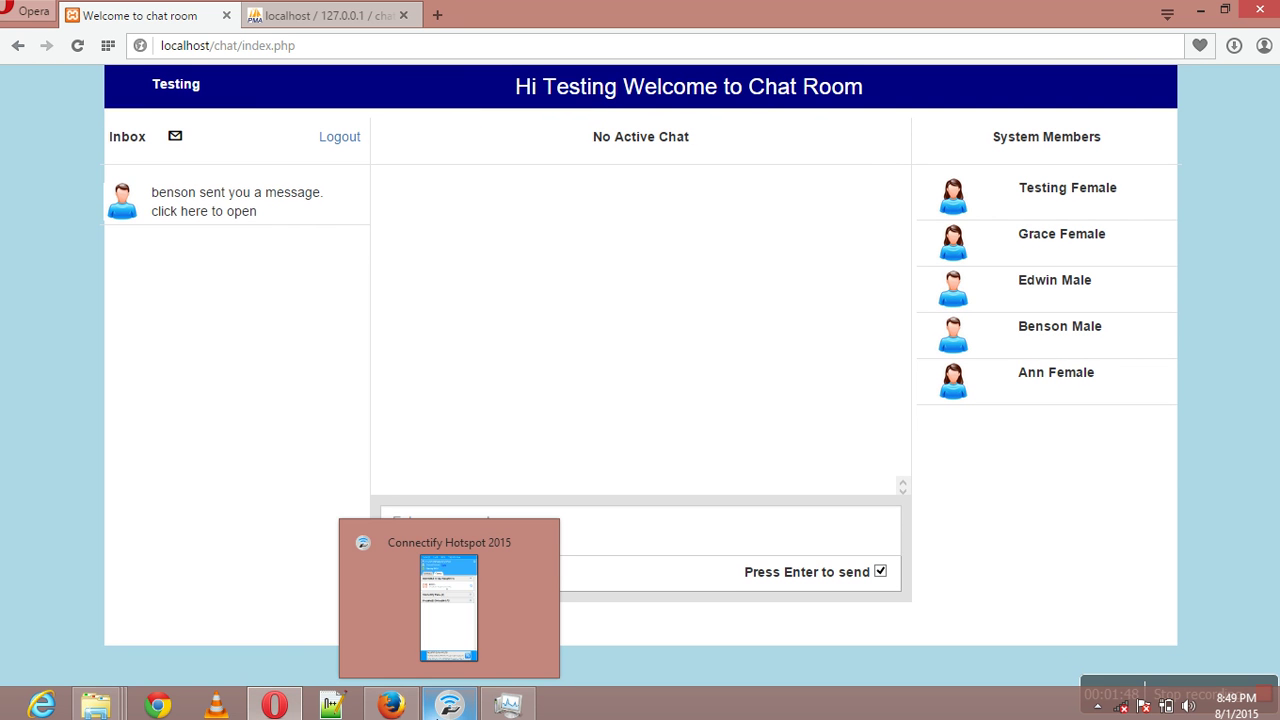
left_click(393, 706)
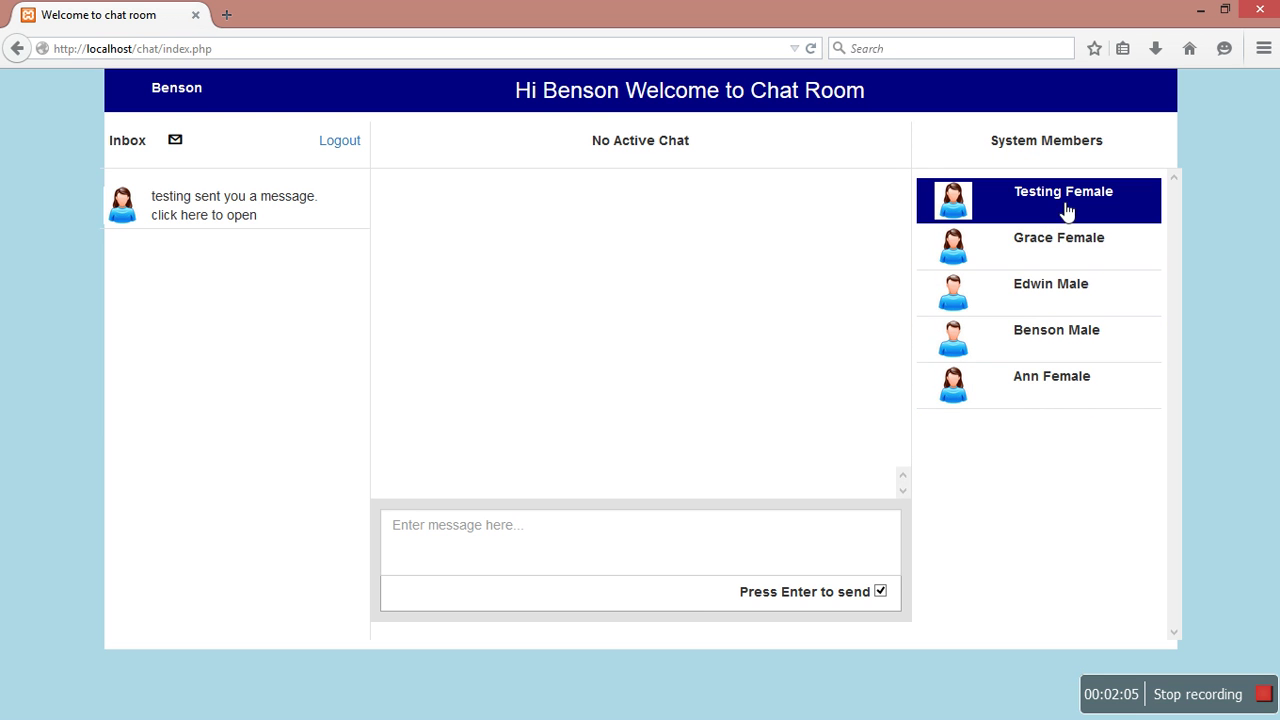
- Open the chat with the Testing member and send 'hae testing how are you doing'
left_click(1065, 207)
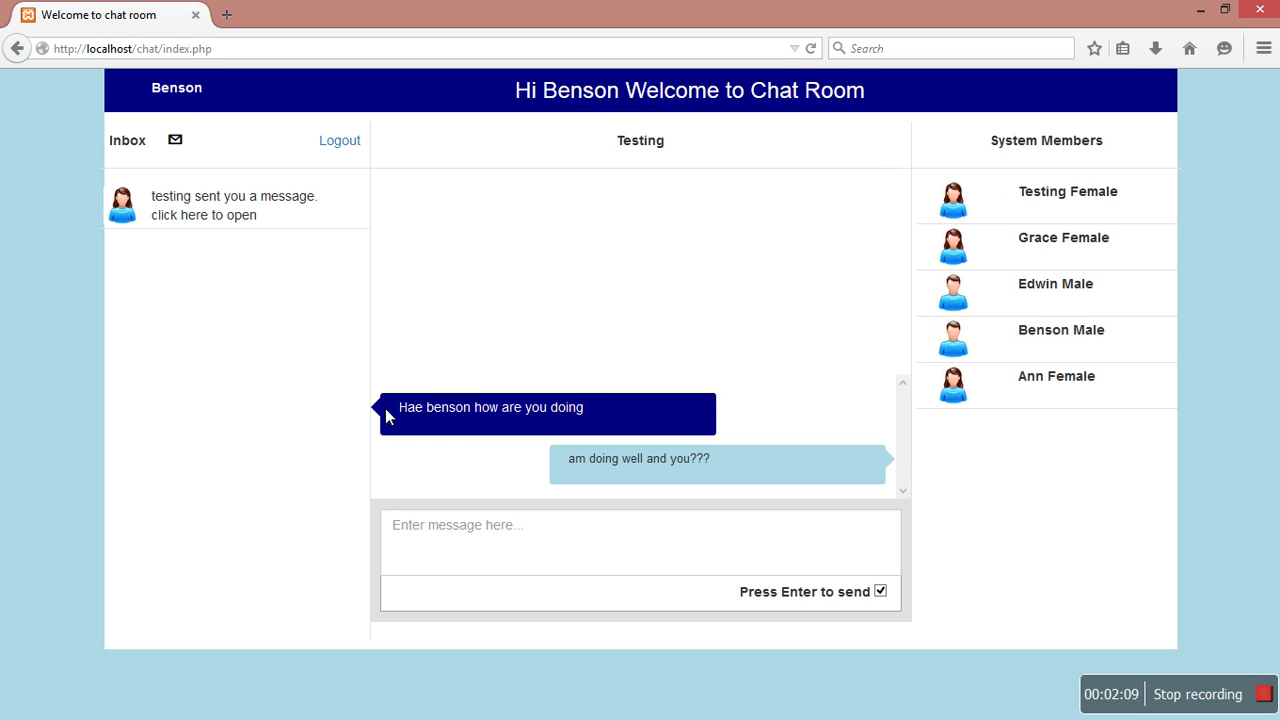
left_click_drag(392, 412, 600, 405)
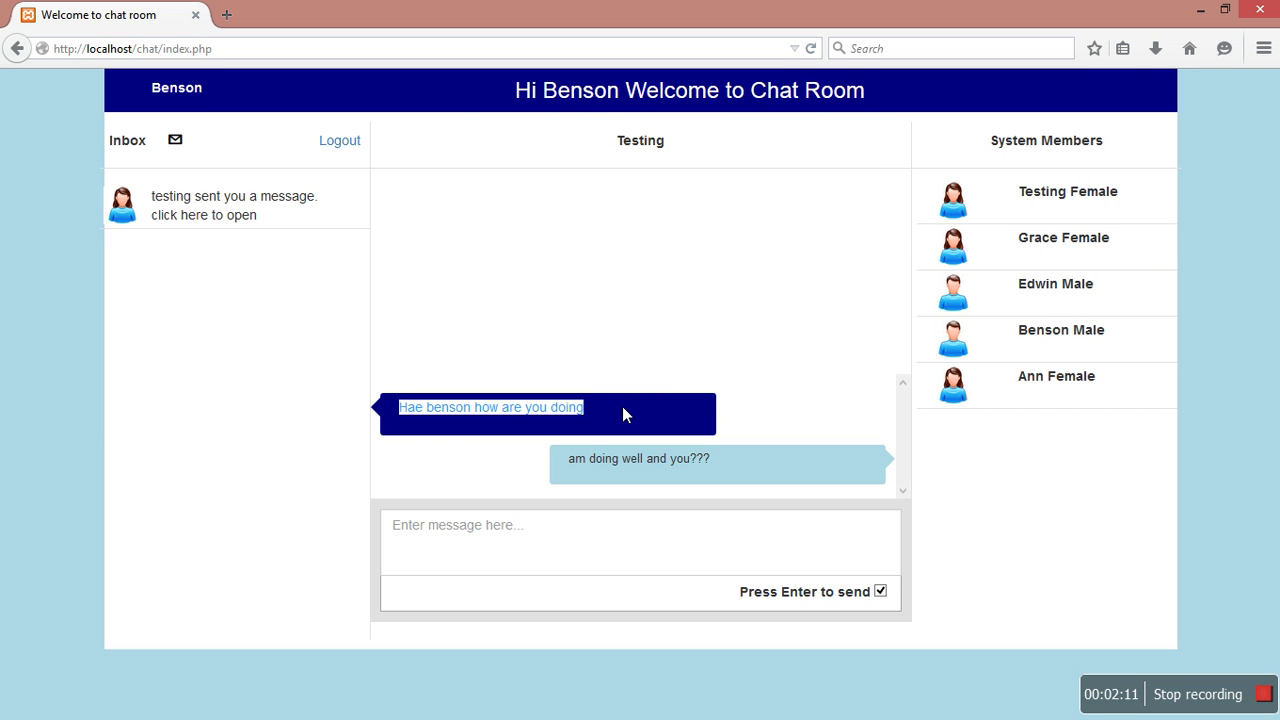
left_click(622, 414)
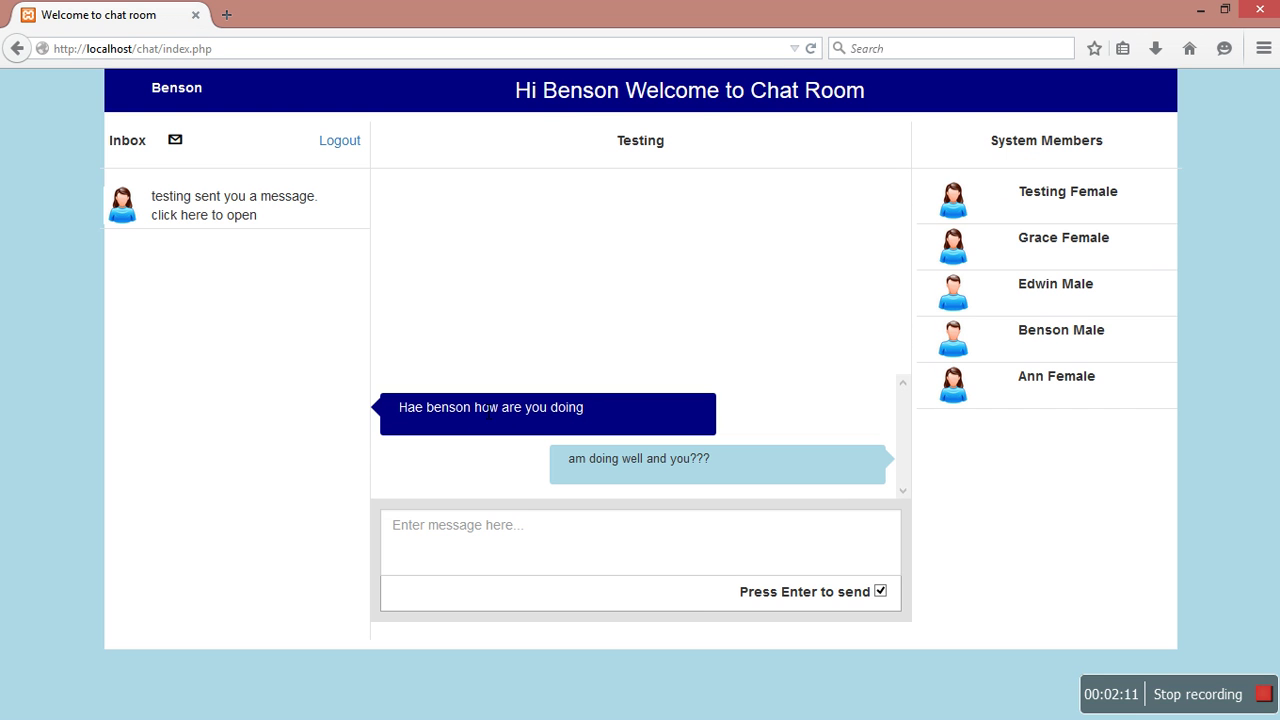
left_click(526, 540)
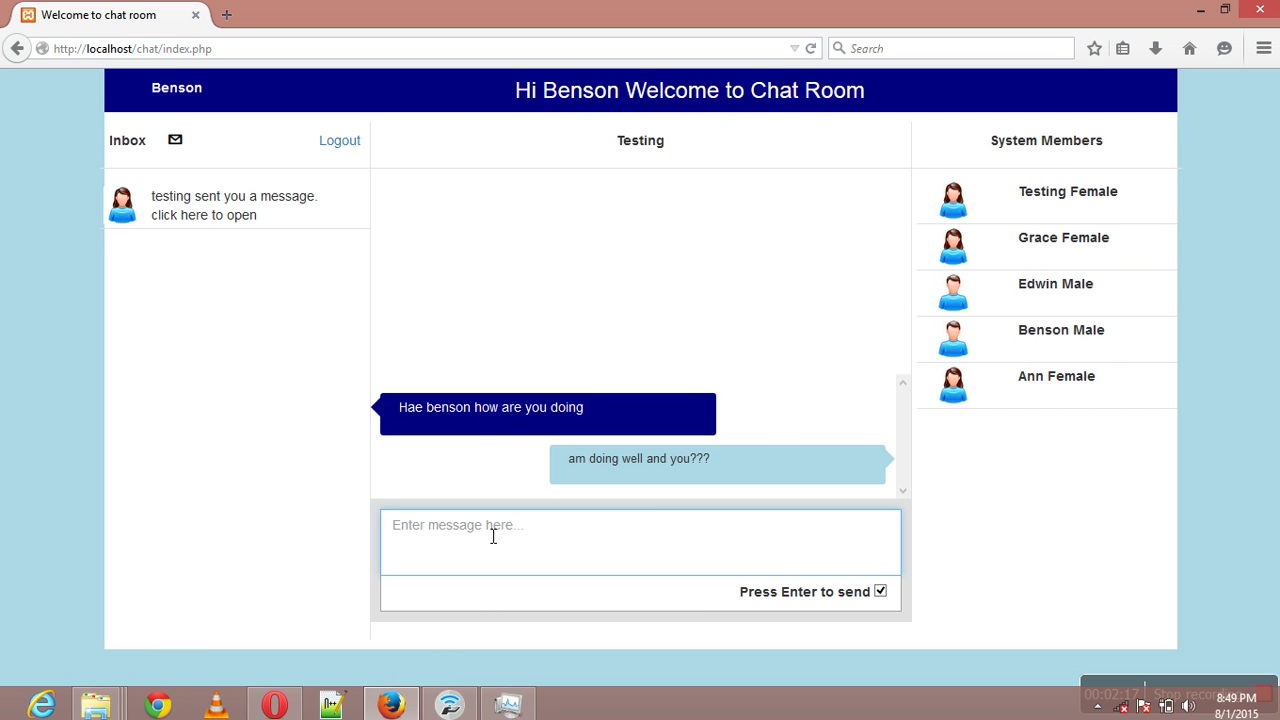
type("h")
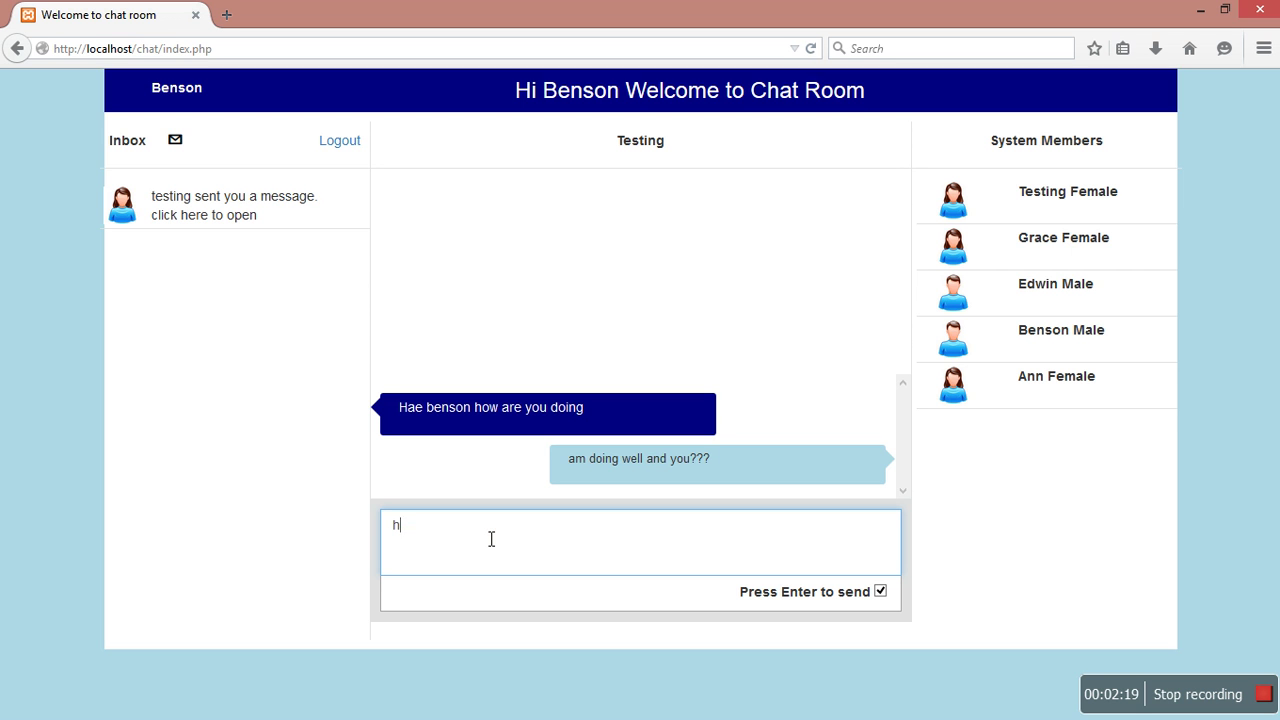
type("we testing how are you doing")
key("Return")
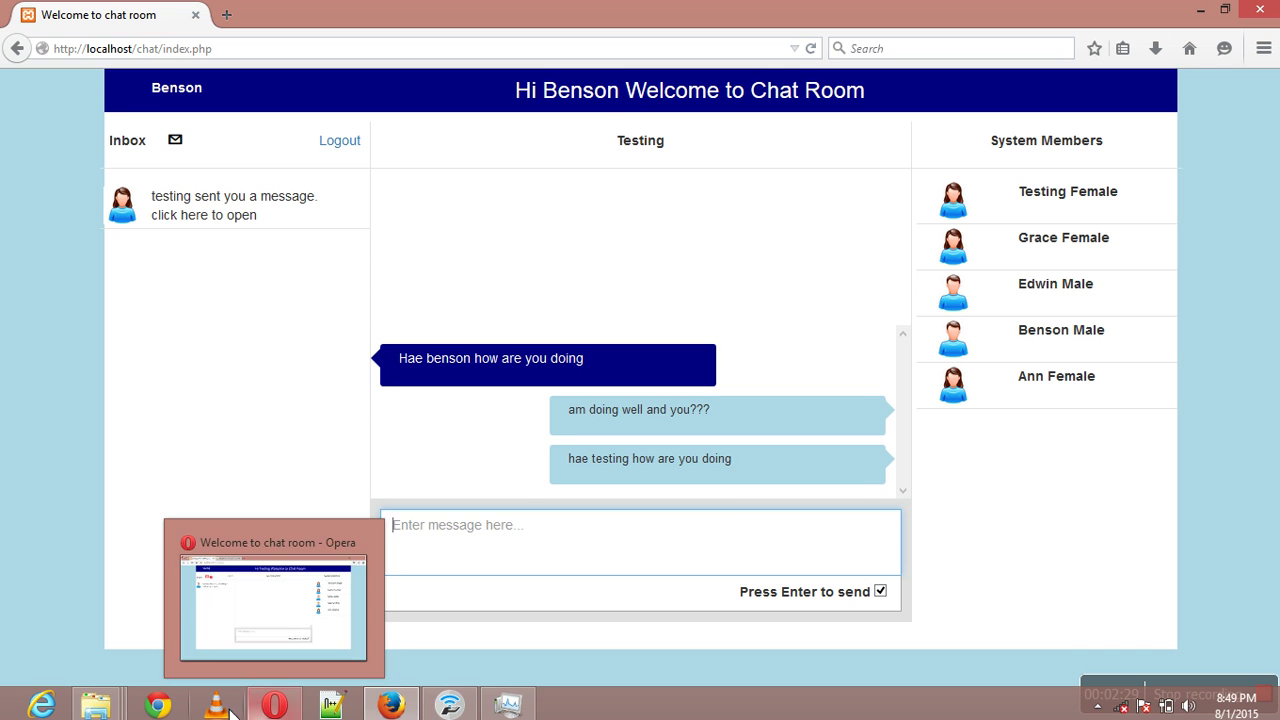
left_click(388, 705)
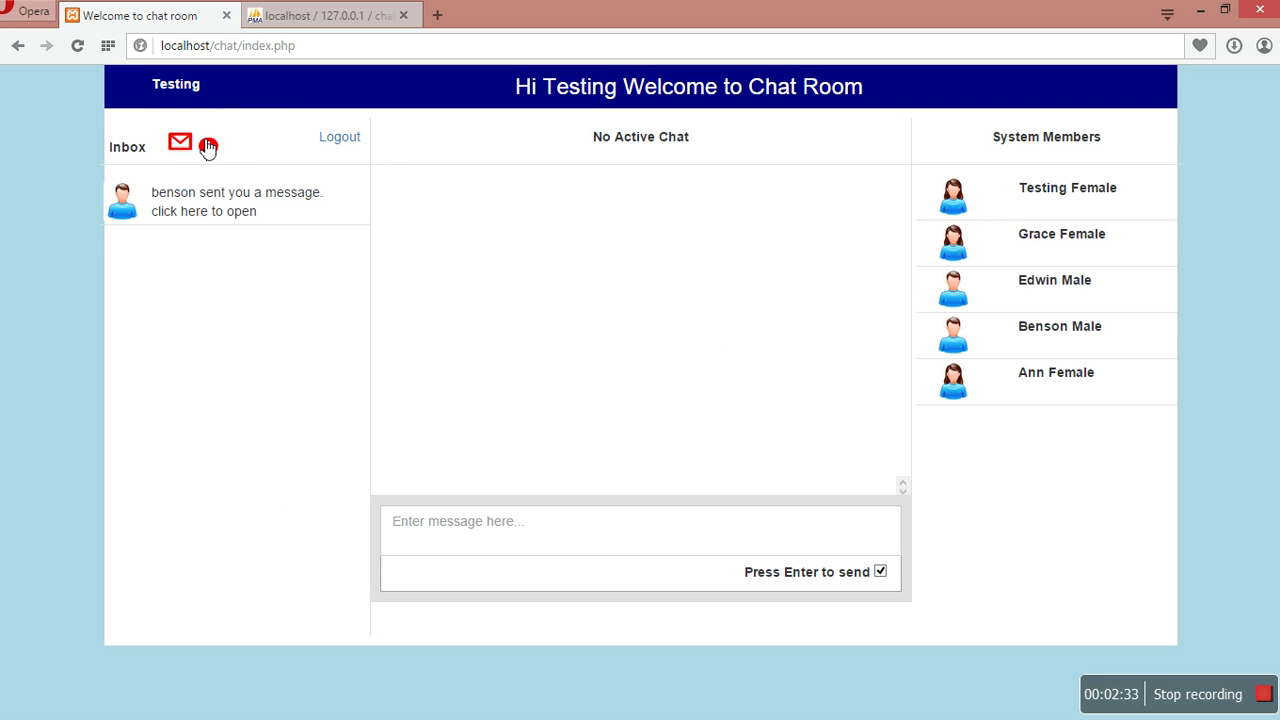
- In Opera, open the first user's unread message from the inbox badge
left_click(210, 150)
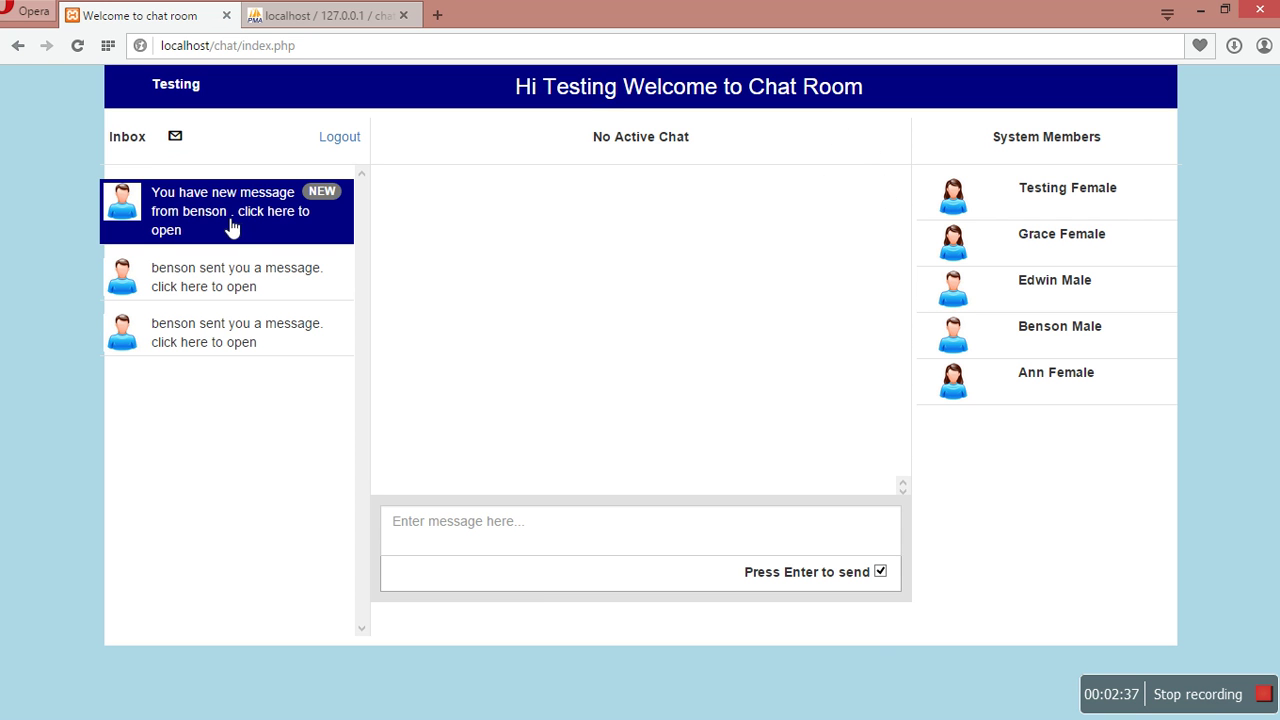
left_click(242, 216)
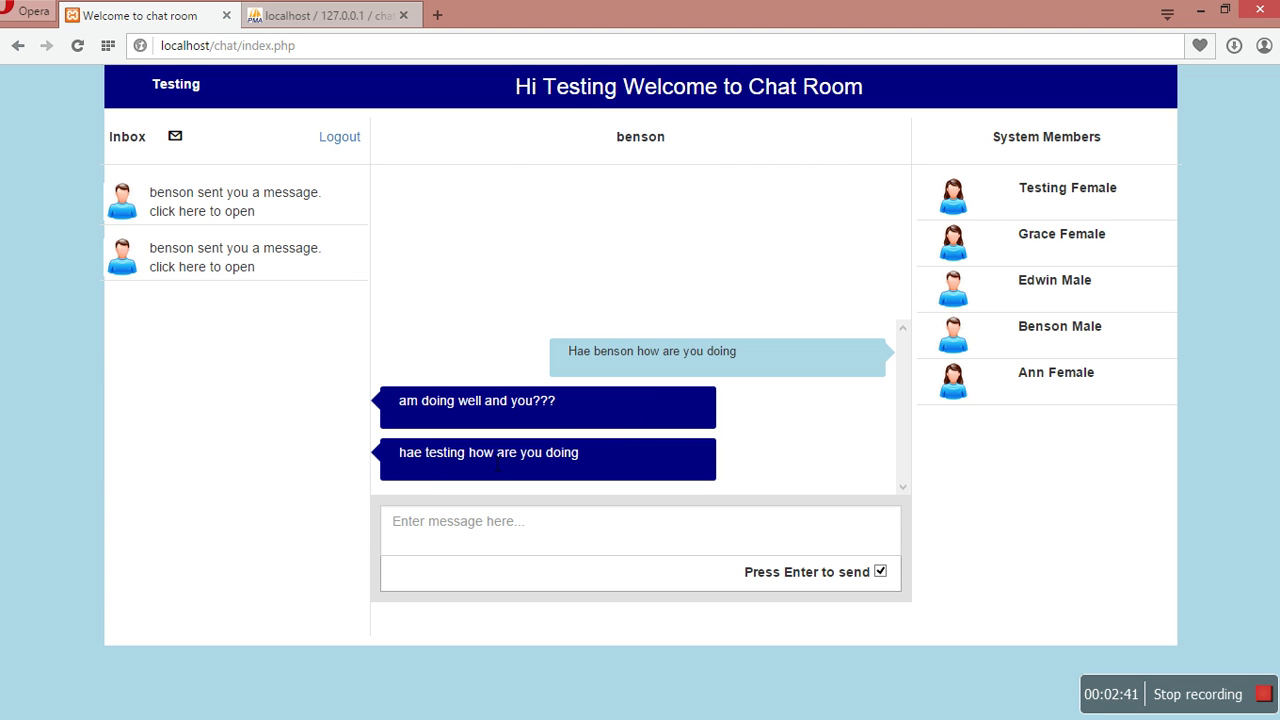
- Send a reply saying it is doing fine, toggling 'Press Enter to send' off and on first
left_click(529, 528)
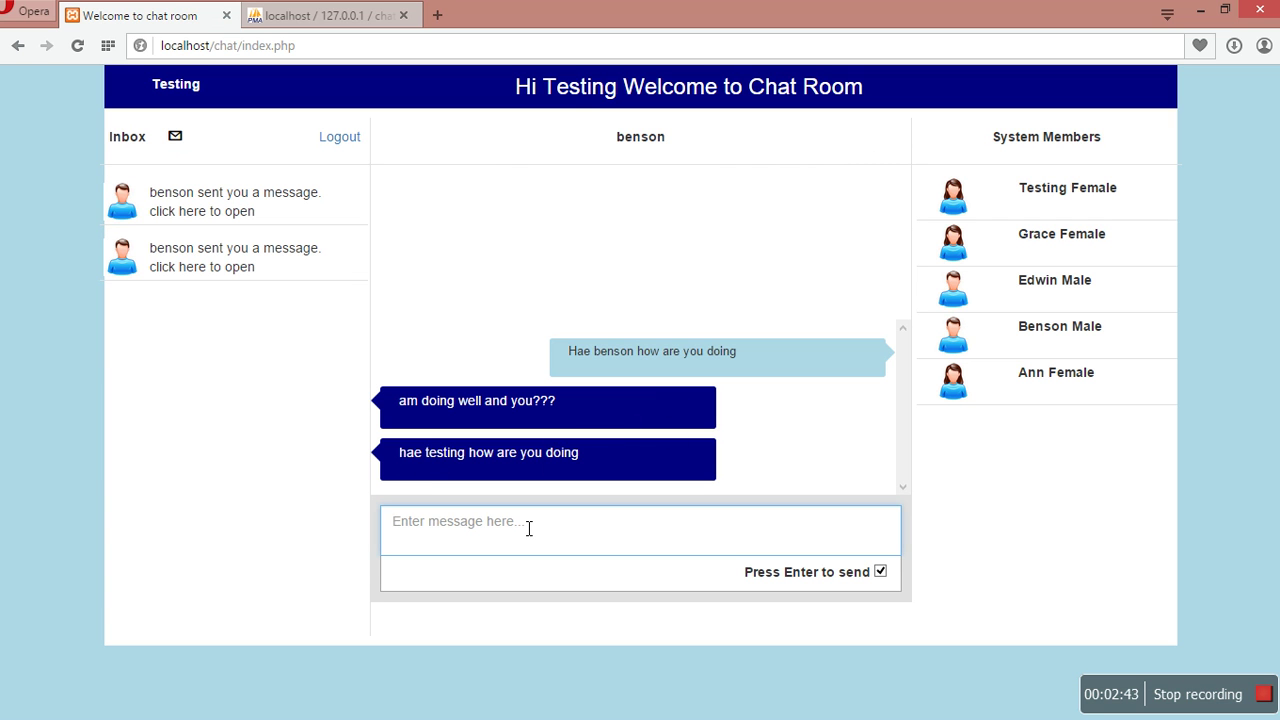
type("okay benson ")
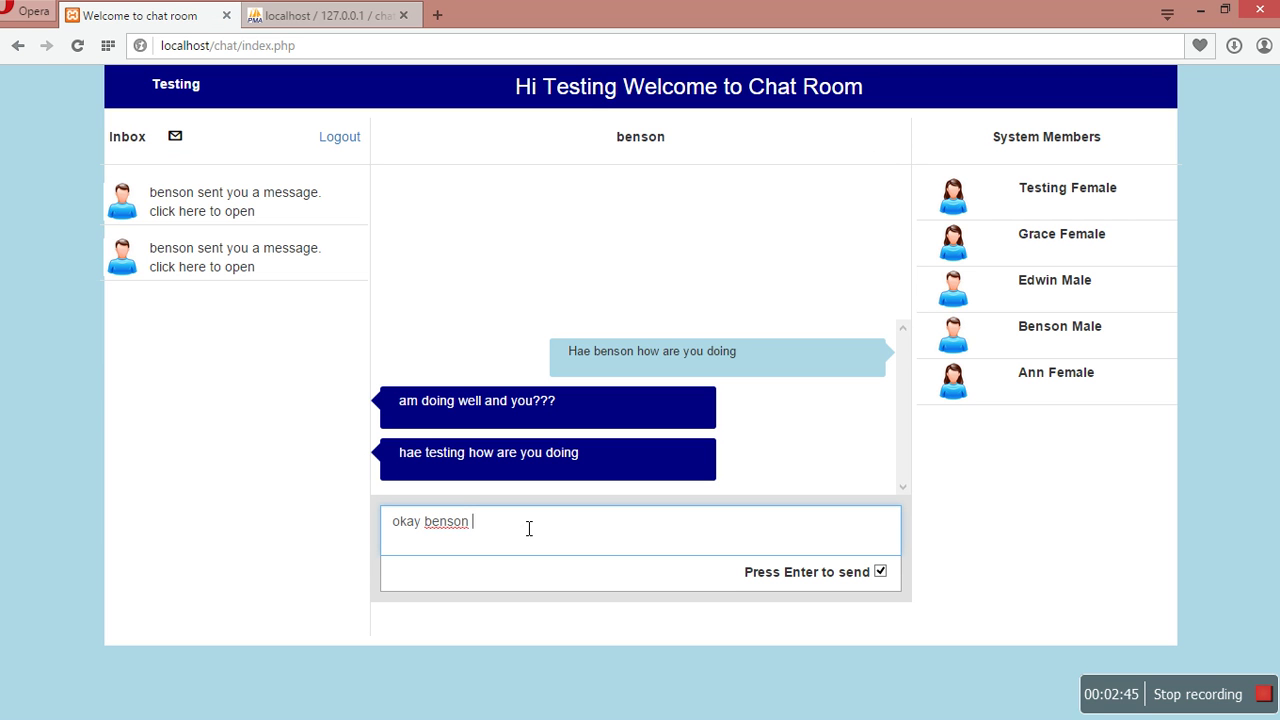
type("and doing fine")
left_click(880, 572)
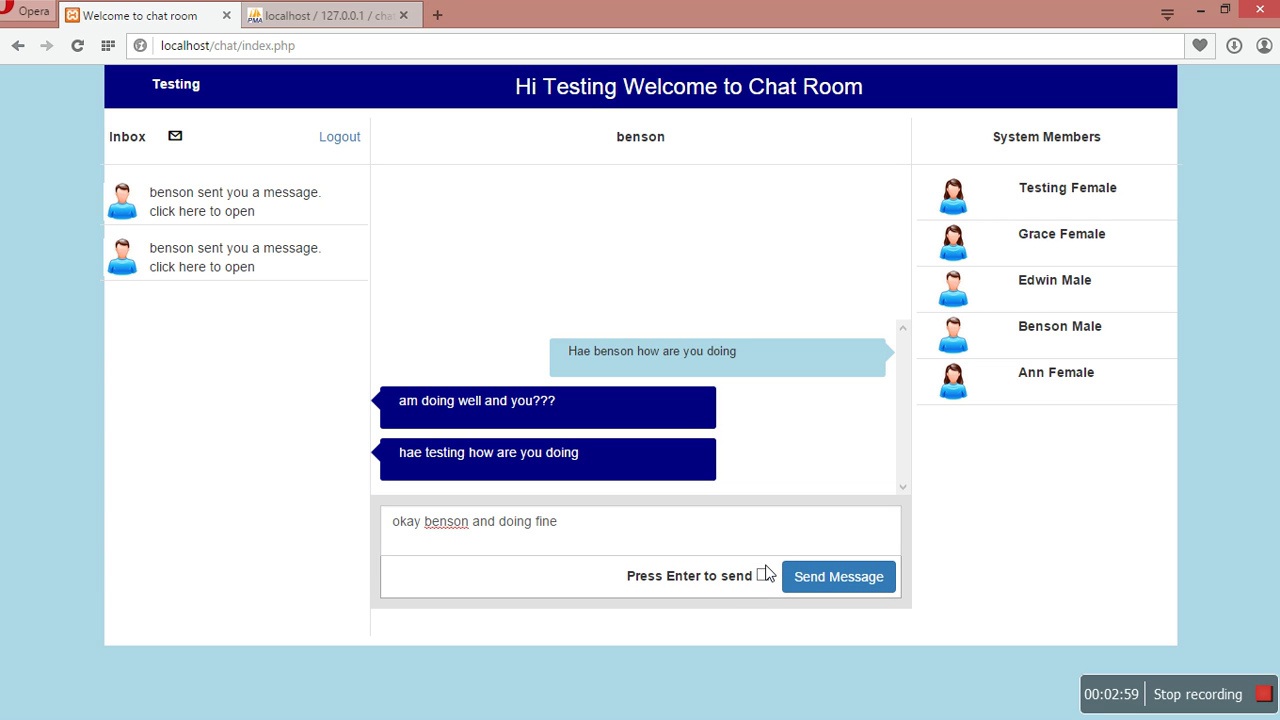
left_click(763, 576)
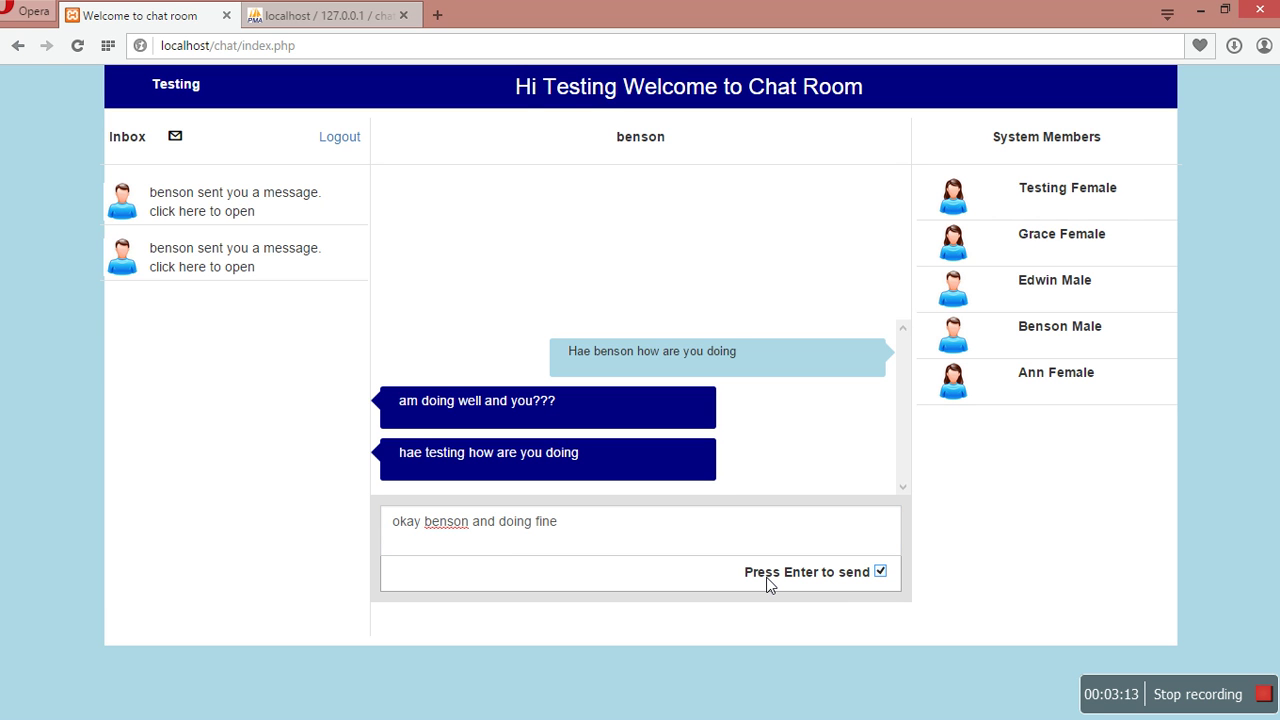
left_click(661, 547)
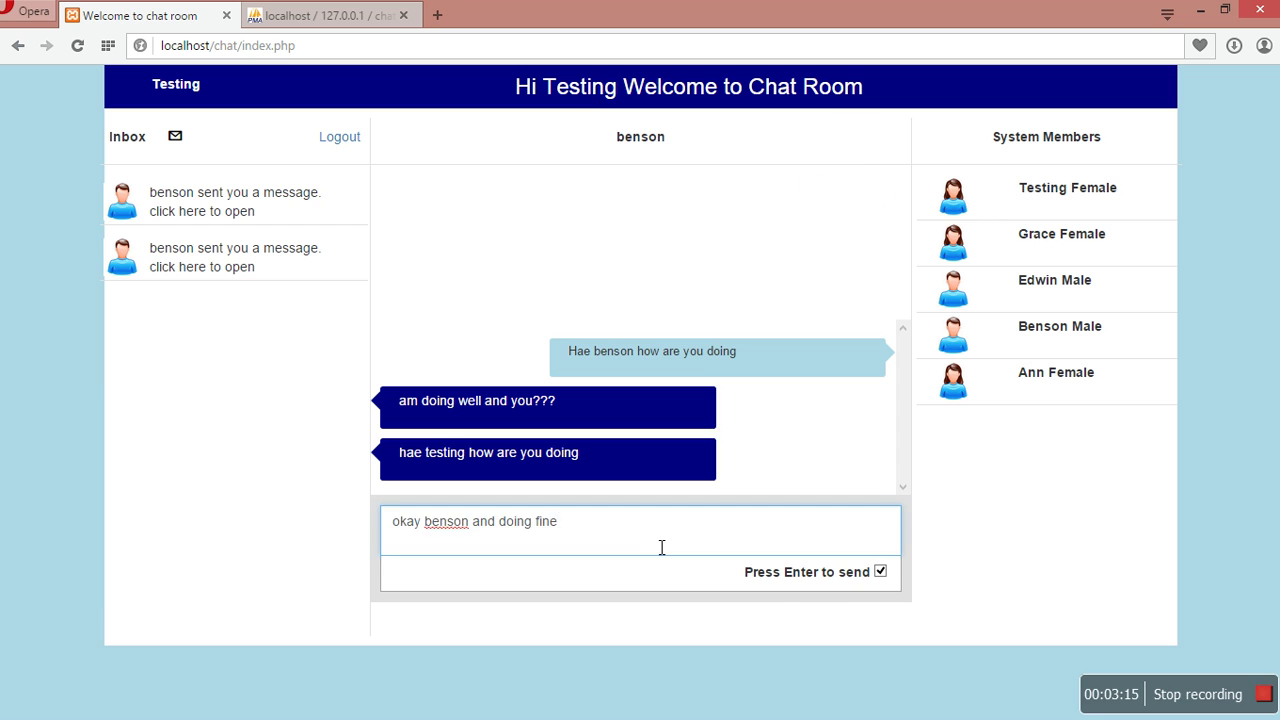
key("Return")
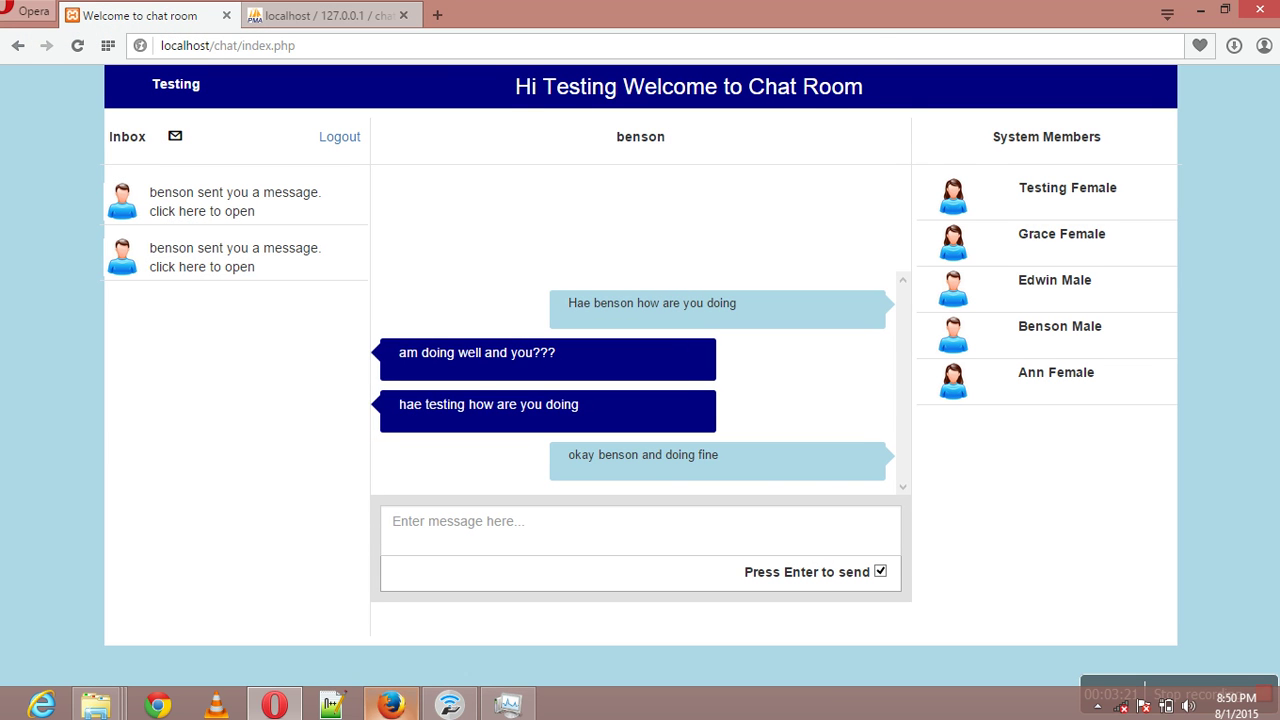
- In Firefox, read Testing's new message and reply 'how is going', then return to Opera
left_click(393, 707)
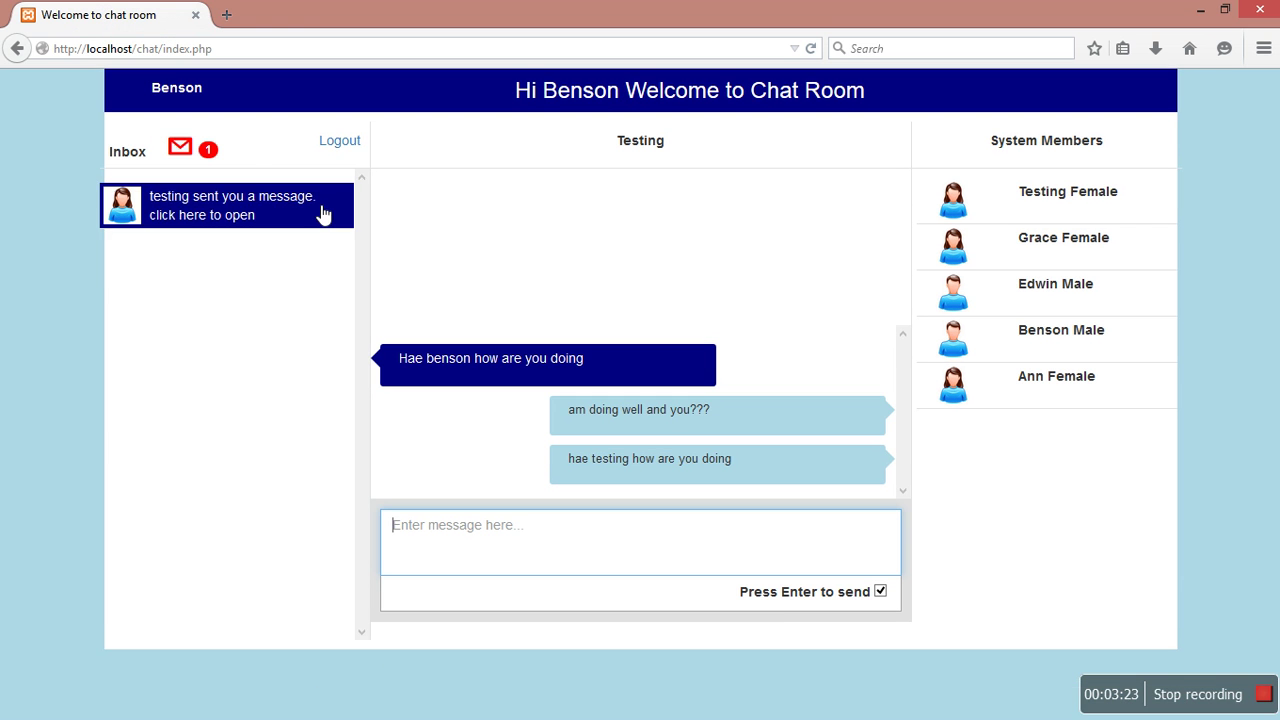
left_click(212, 160)
left_click(206, 209)
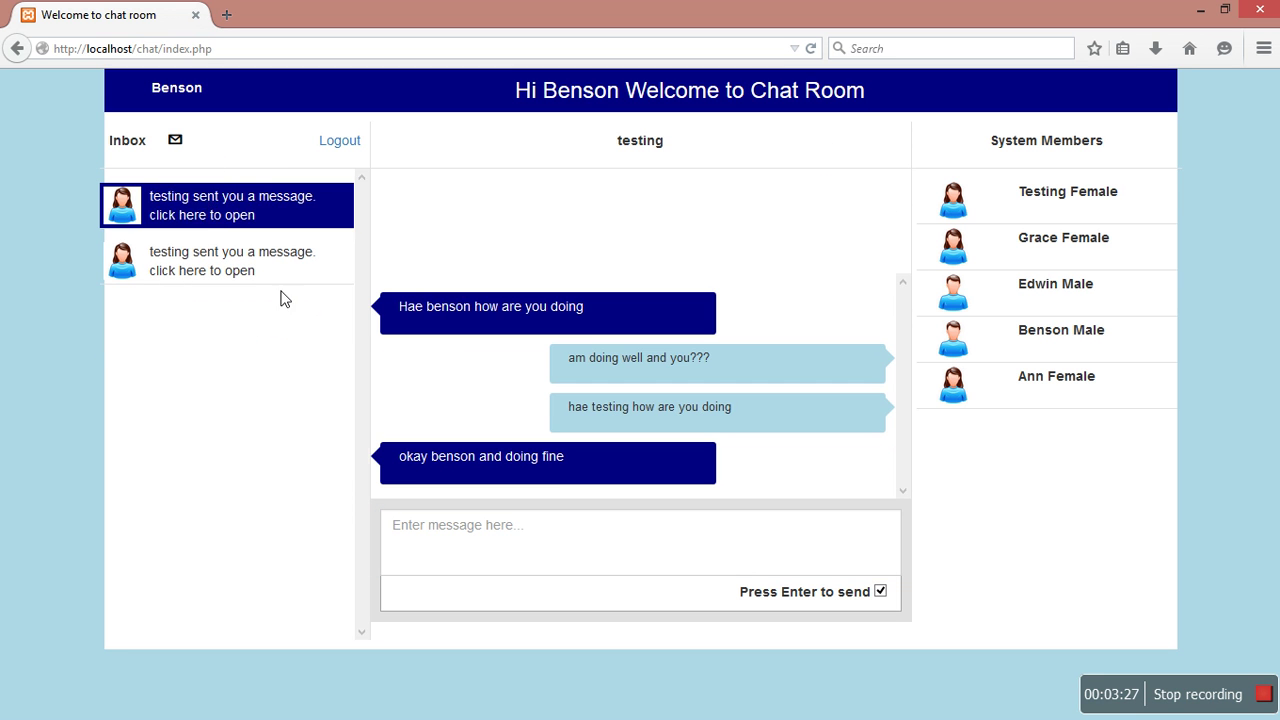
left_click(538, 547)
type("how is going")
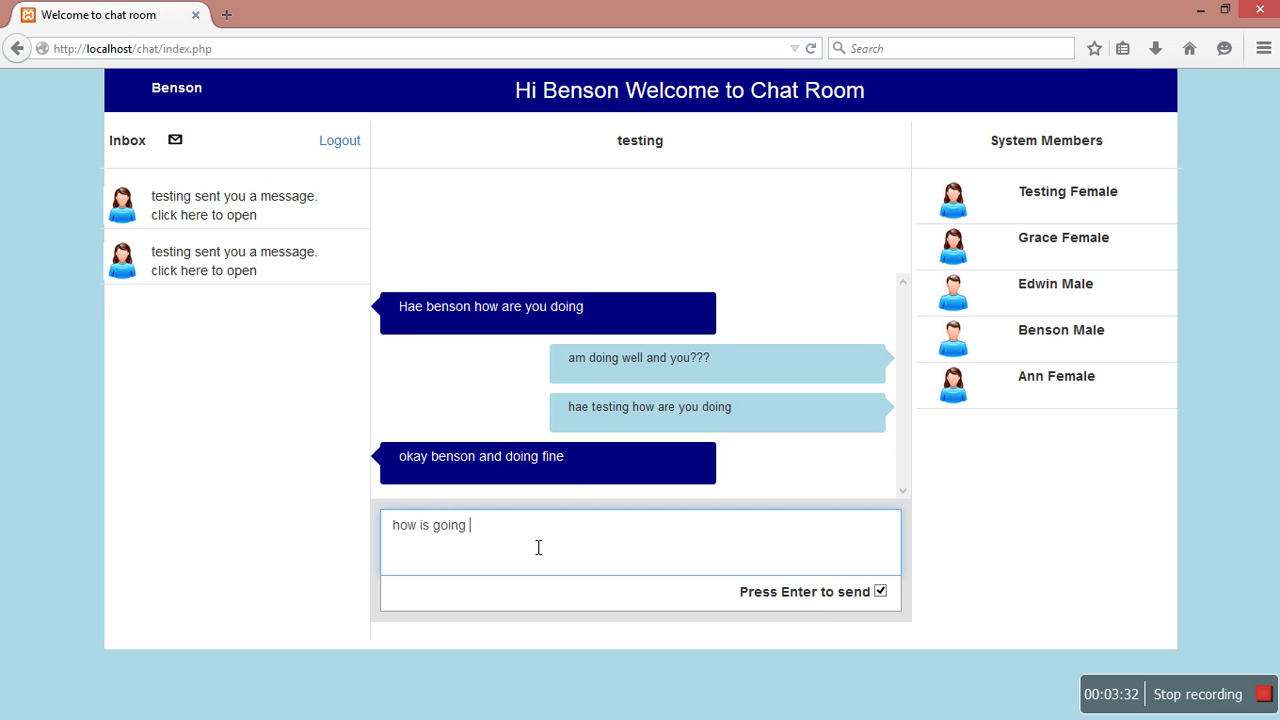
key("Return")
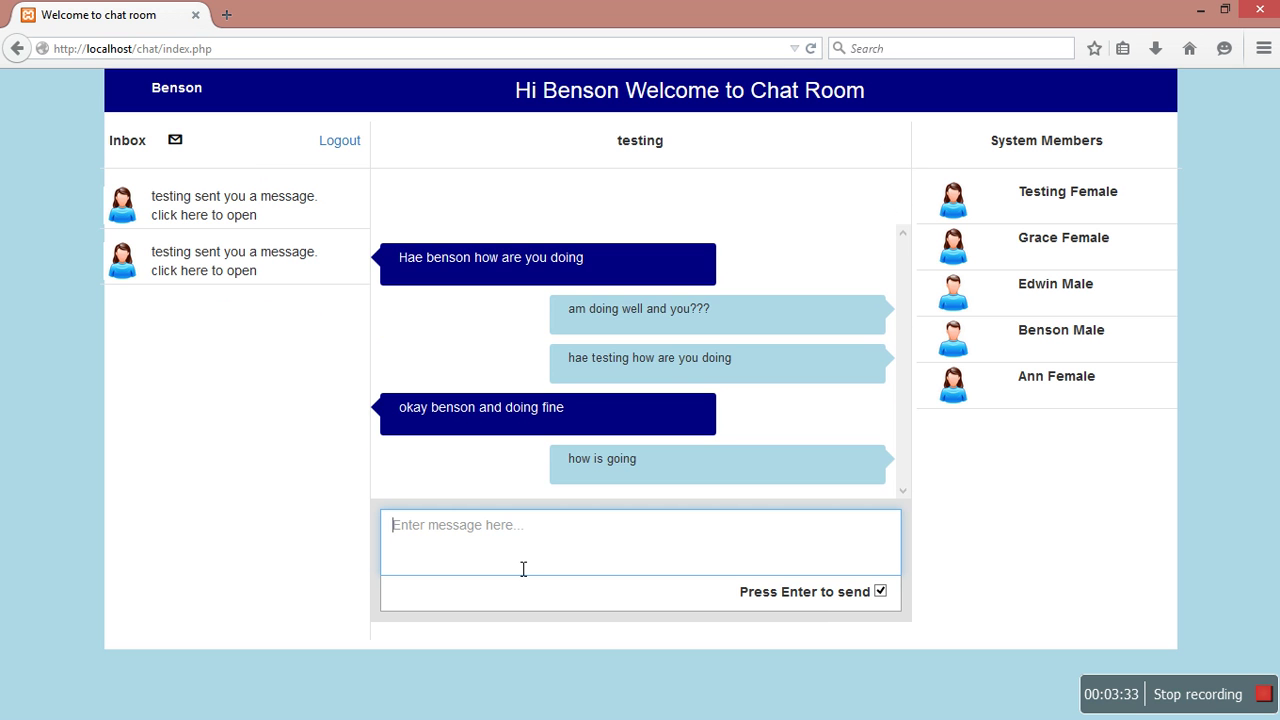
left_click(386, 706)
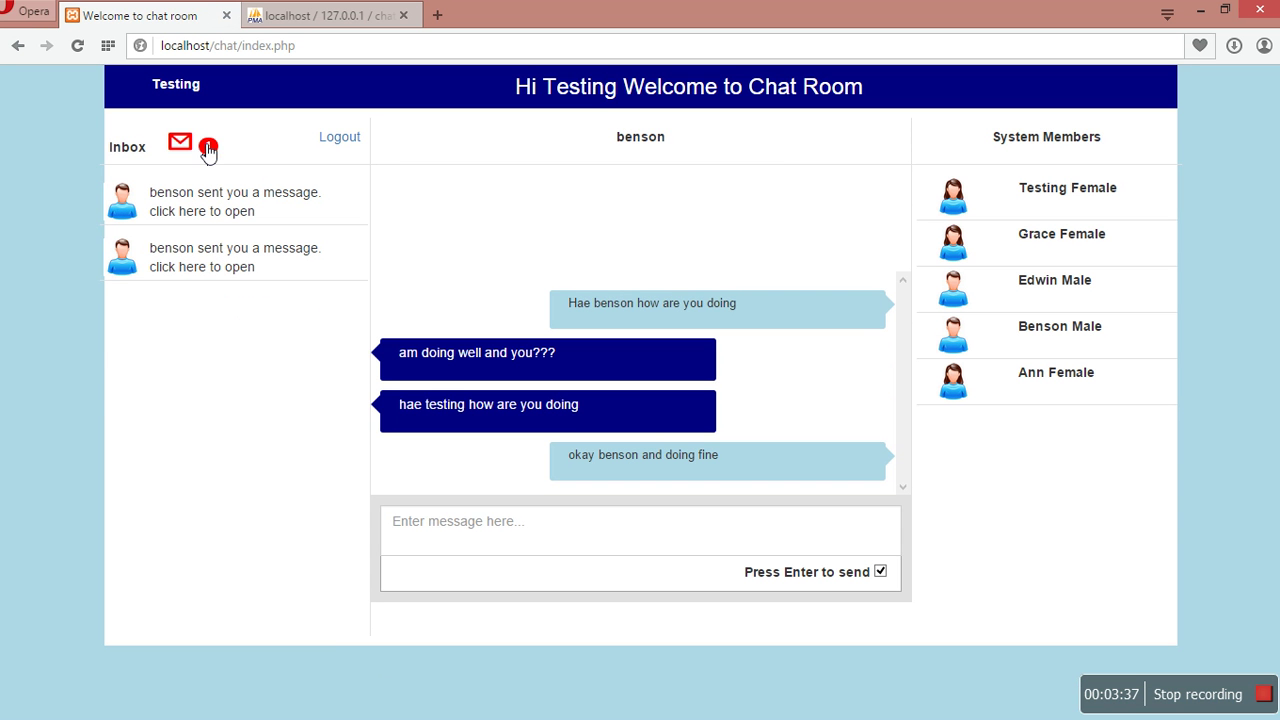
- Open the received 'how is going' message and reply 'how is you please'
left_click(207, 147)
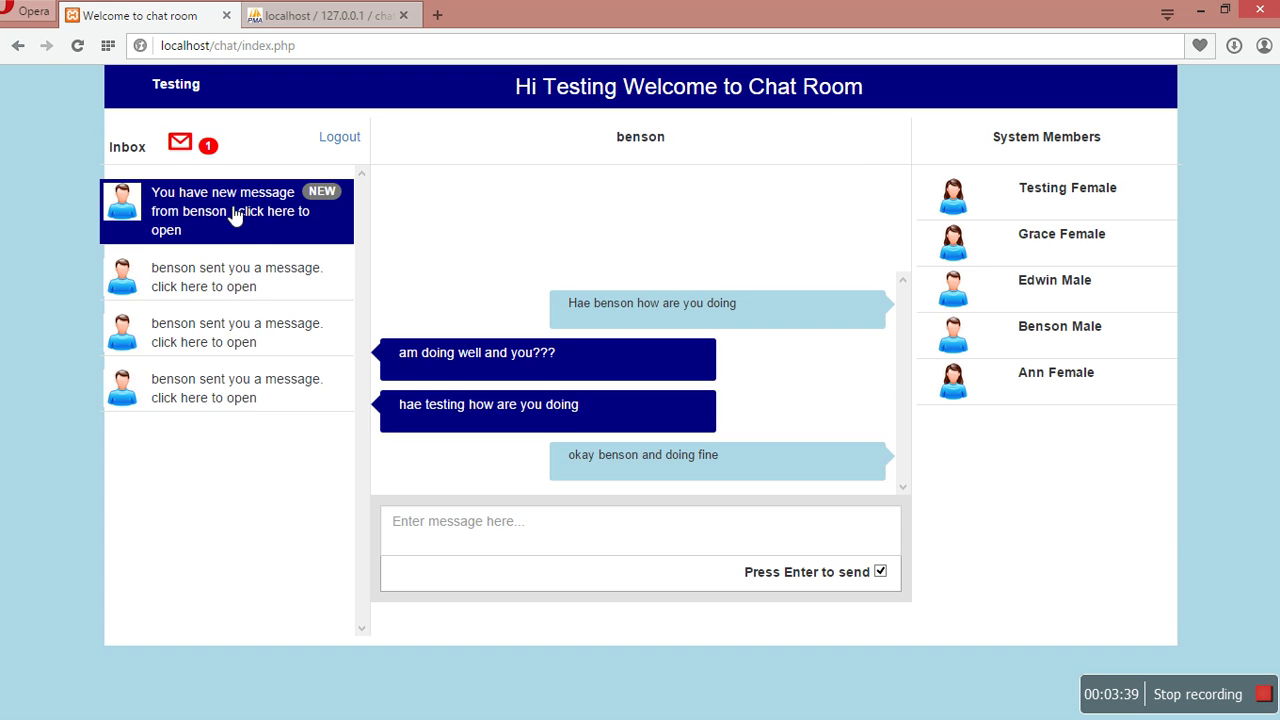
left_click(234, 215)
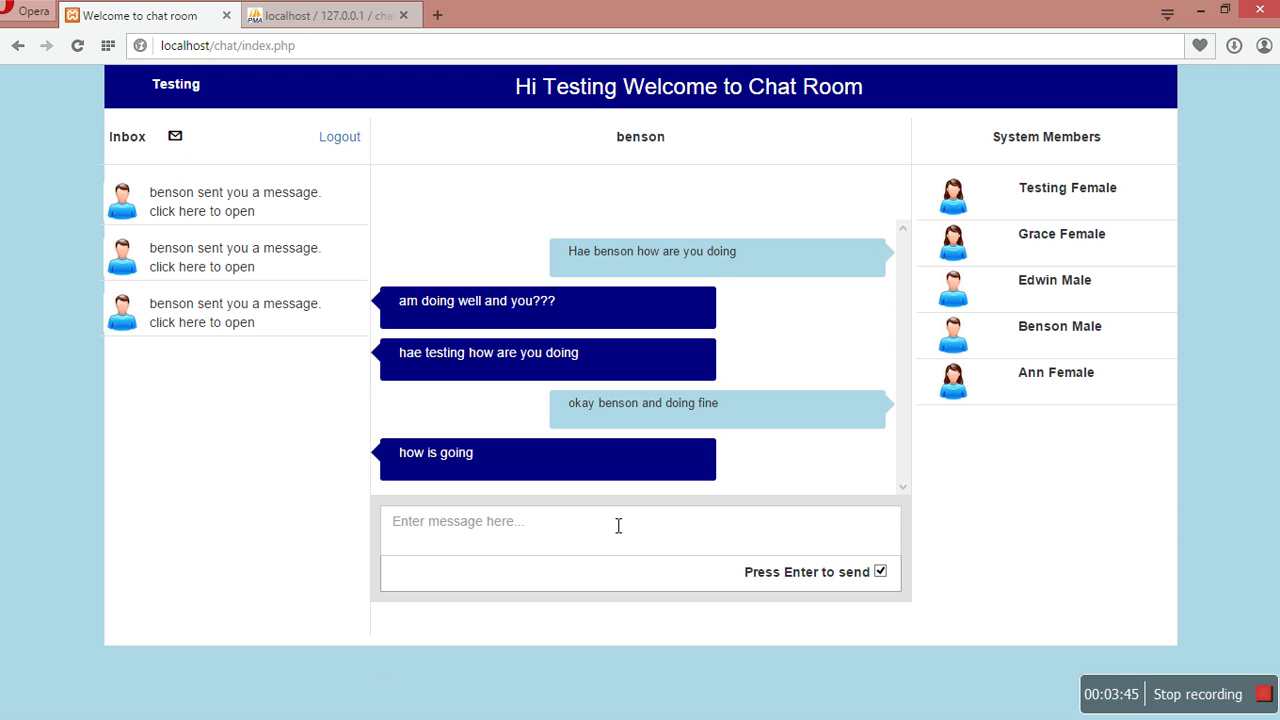
left_click(527, 545)
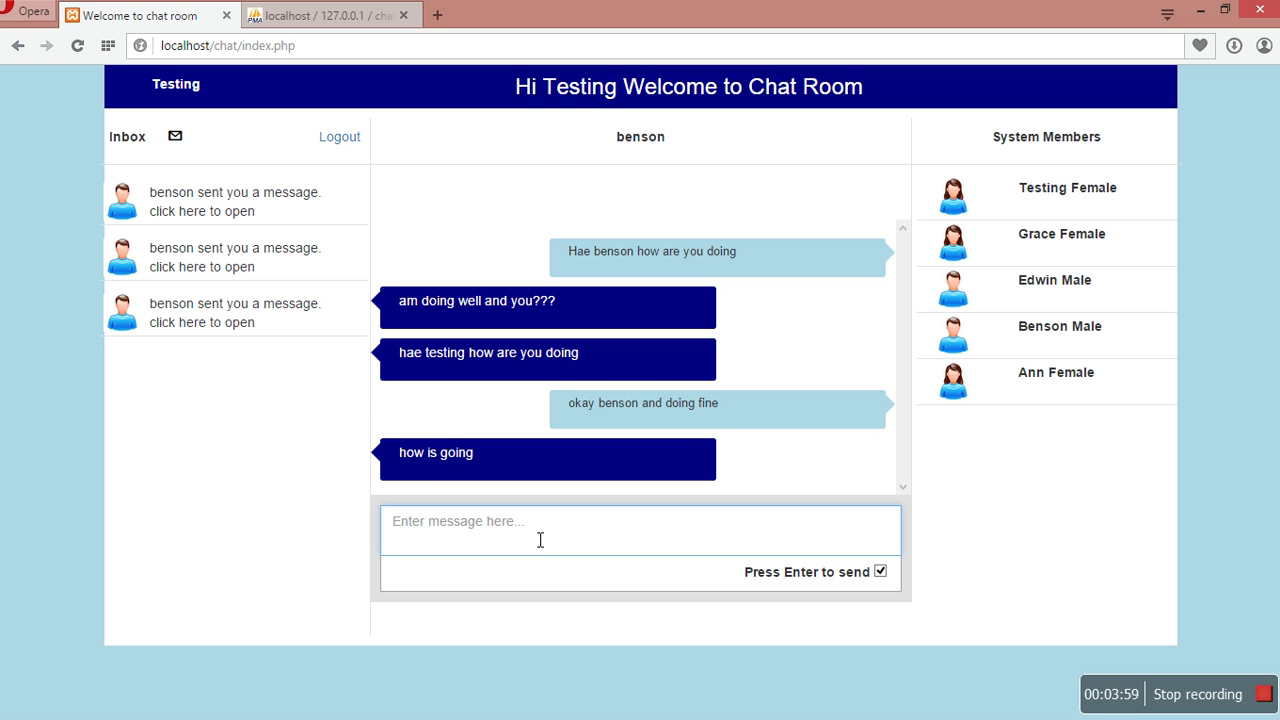
type("q")
key("BackSpace")
type("how is you please")
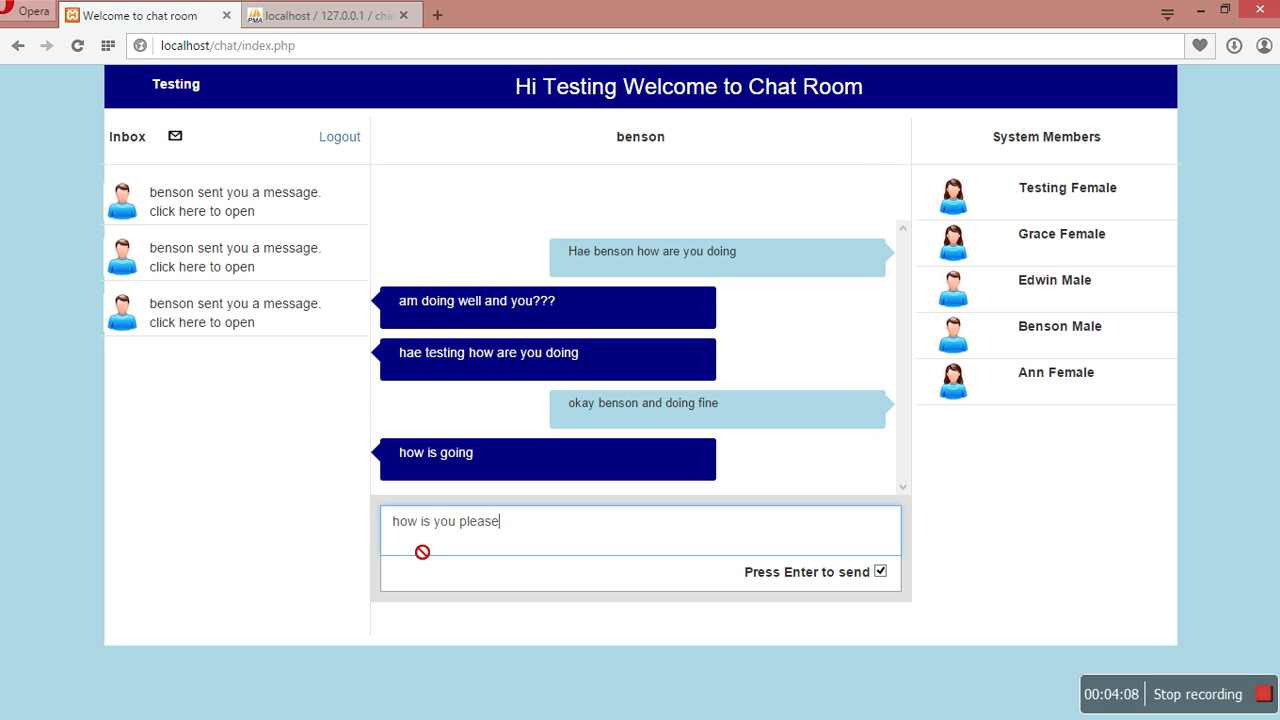
key("Return")
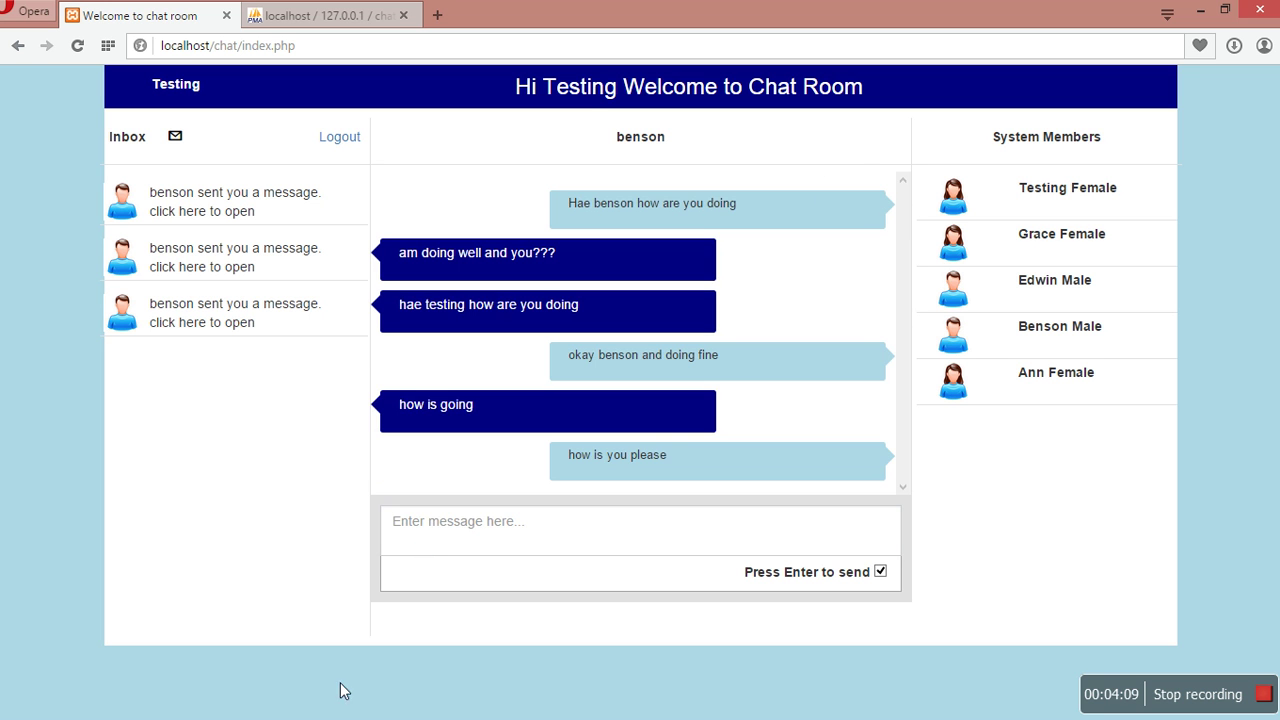
- In Firefox, open the unread 'how is you please' message from Testing
mouse_move(218, 710)
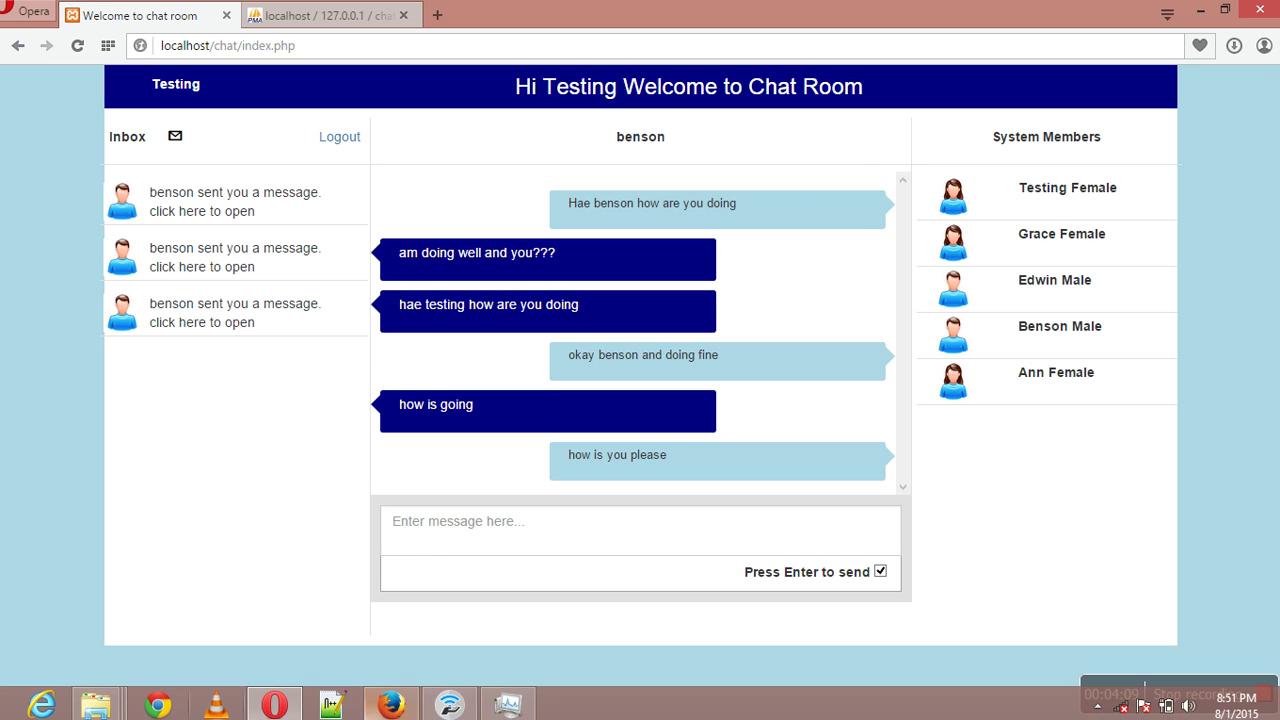
left_click(393, 707)
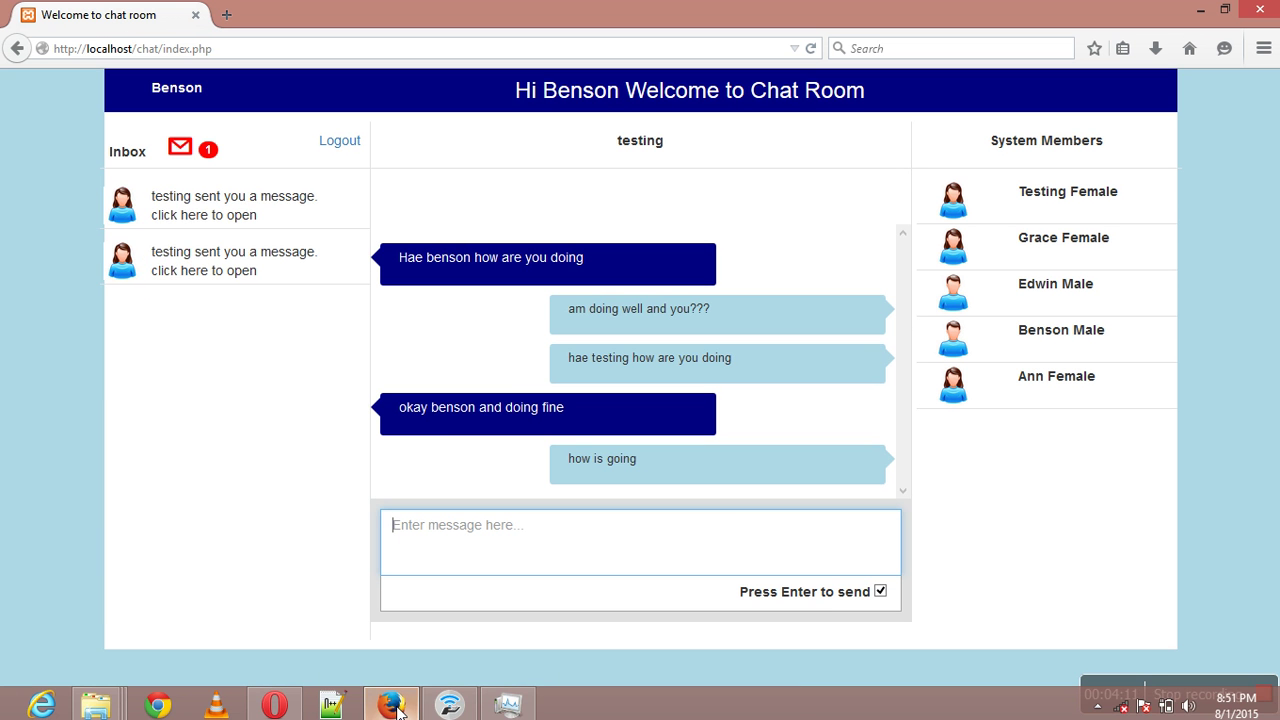
left_click(220, 156)
left_click(224, 222)
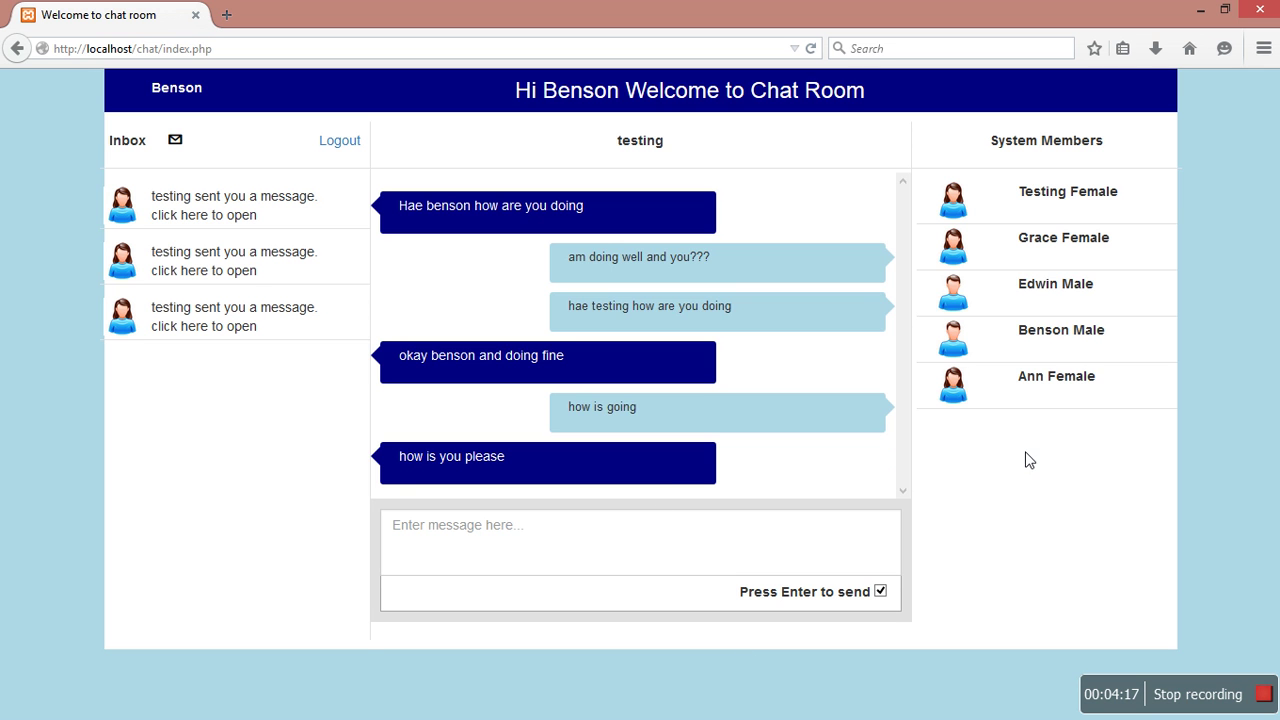
- Cycle through the System Members list, ending on another member's empty chat, and focus the message box
left_click(1070, 308)
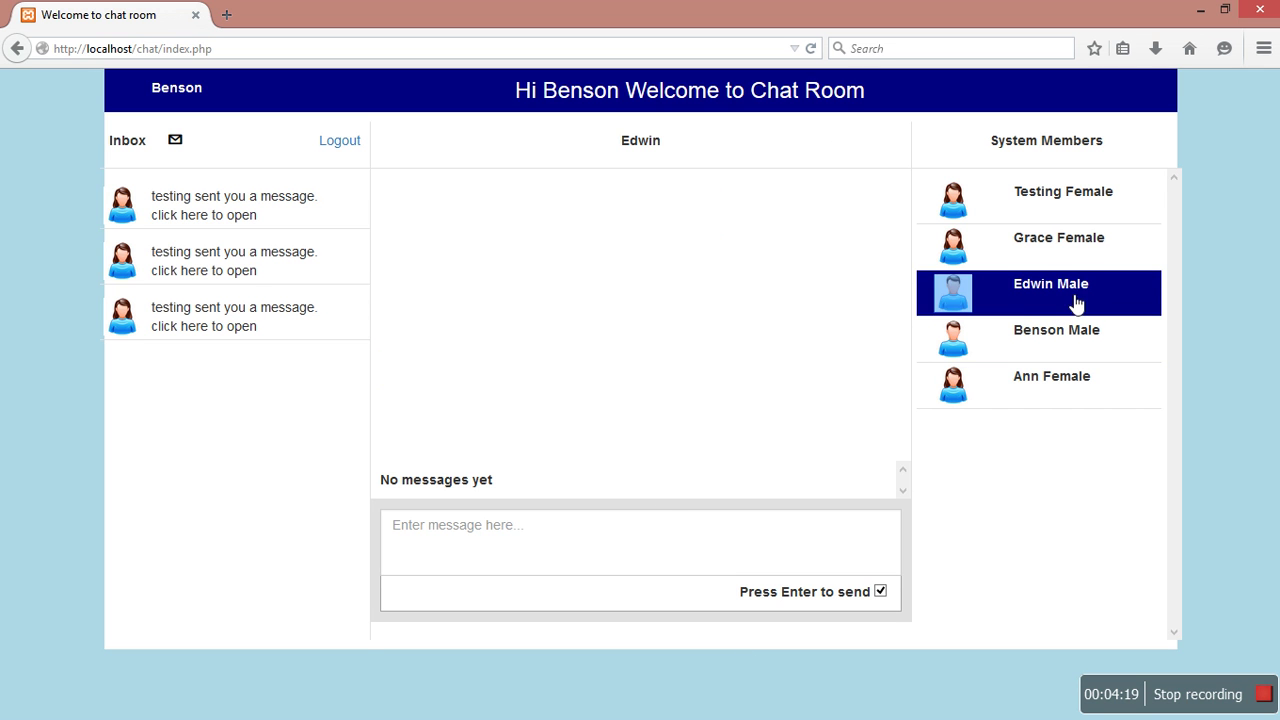
left_click(1069, 243)
left_click(1060, 191)
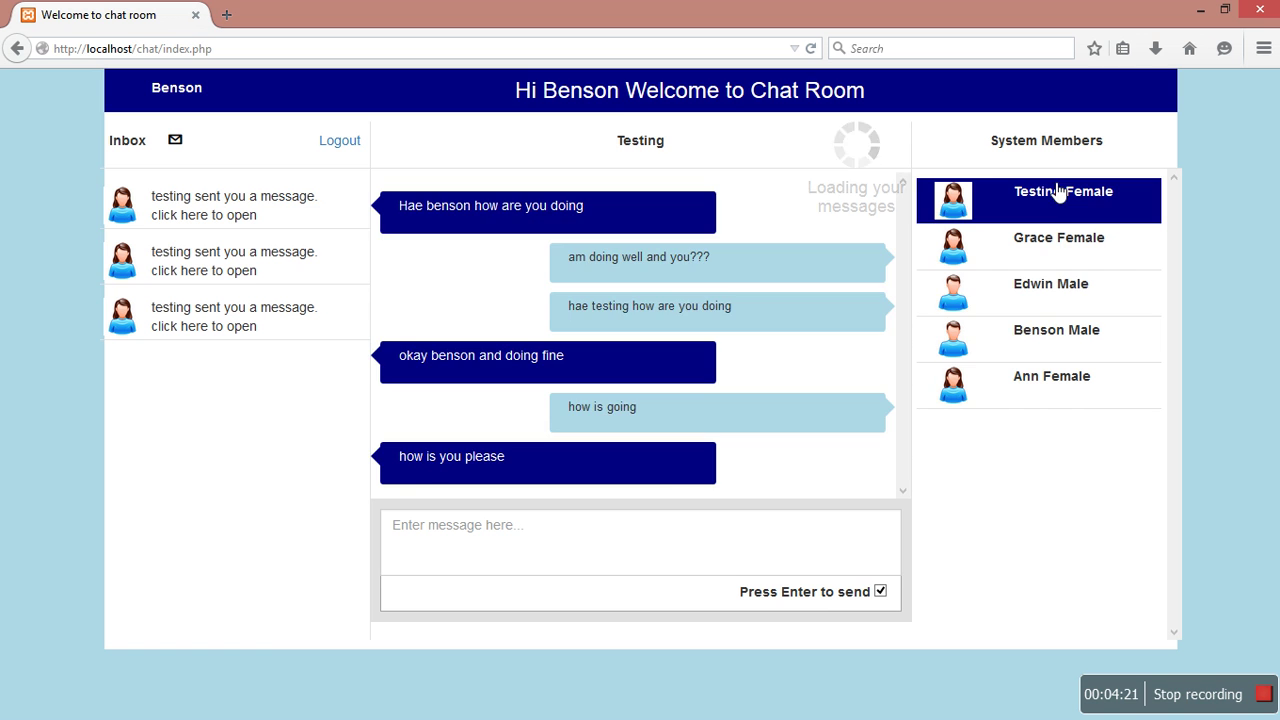
left_click(1053, 340)
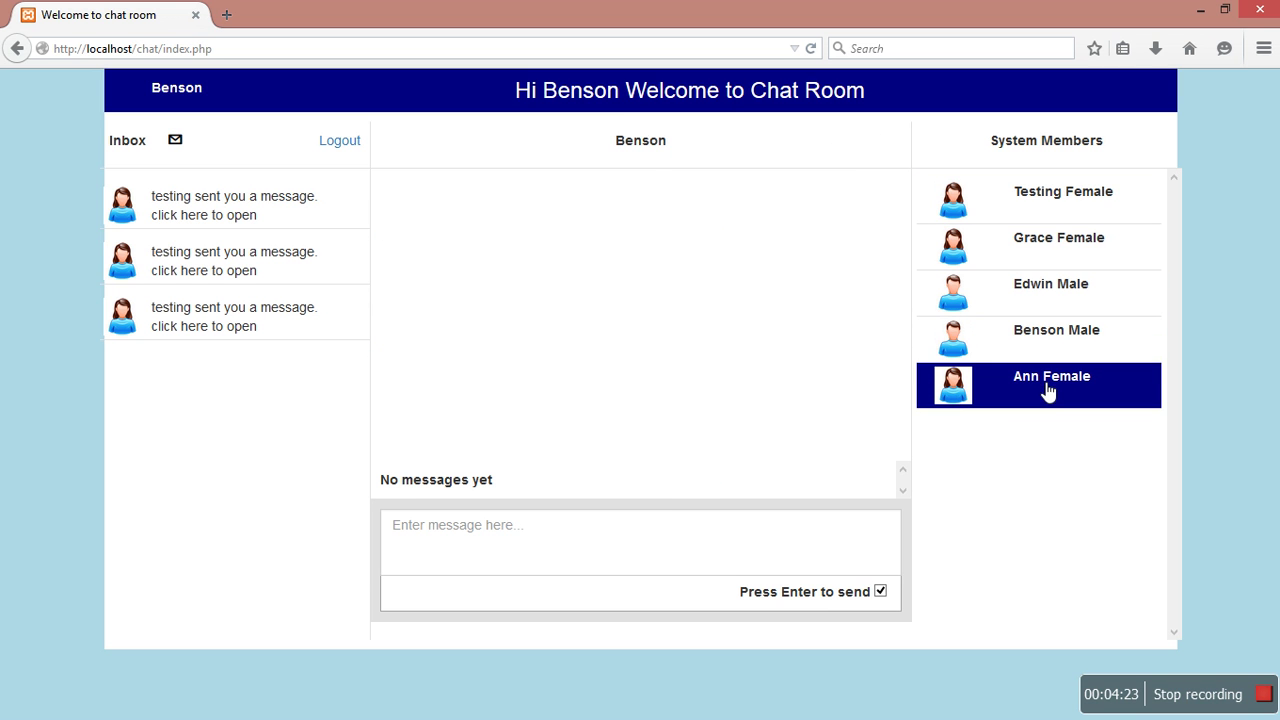
left_click(1049, 390)
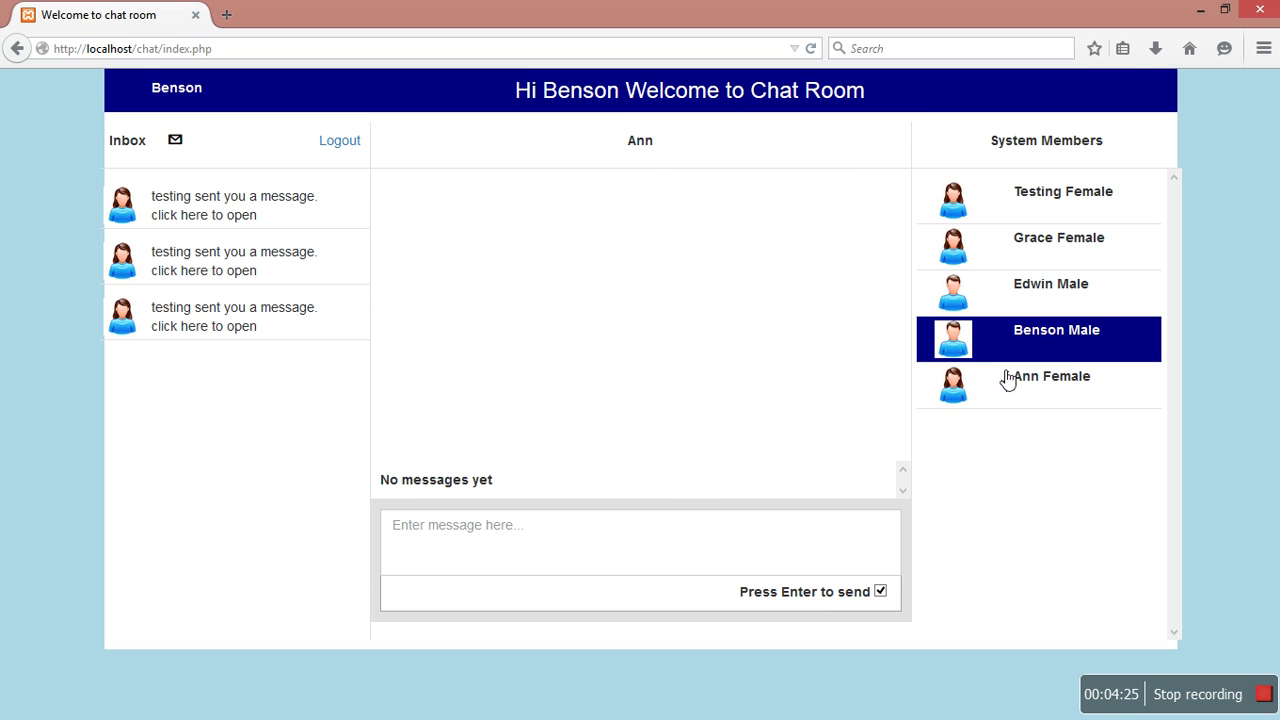
left_click(1040, 222)
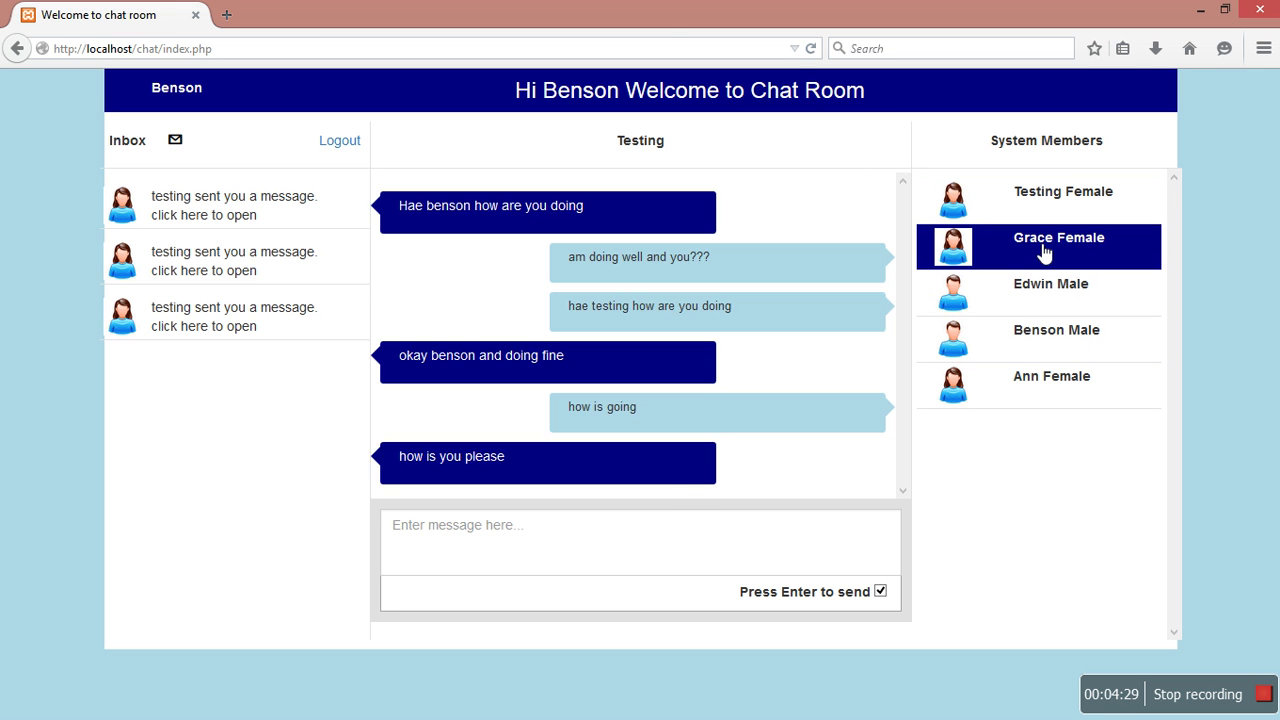
left_click(1045, 252)
left_click(1040, 289)
left_click(1018, 337)
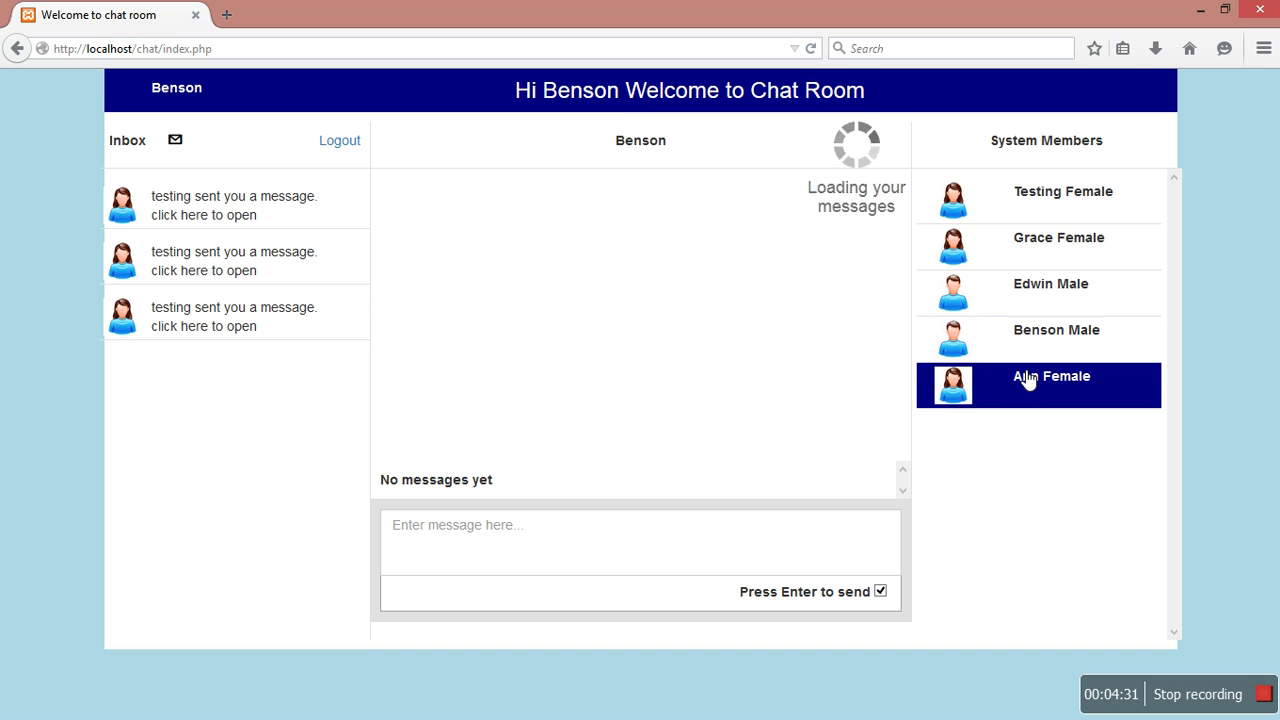
left_click(1029, 378)
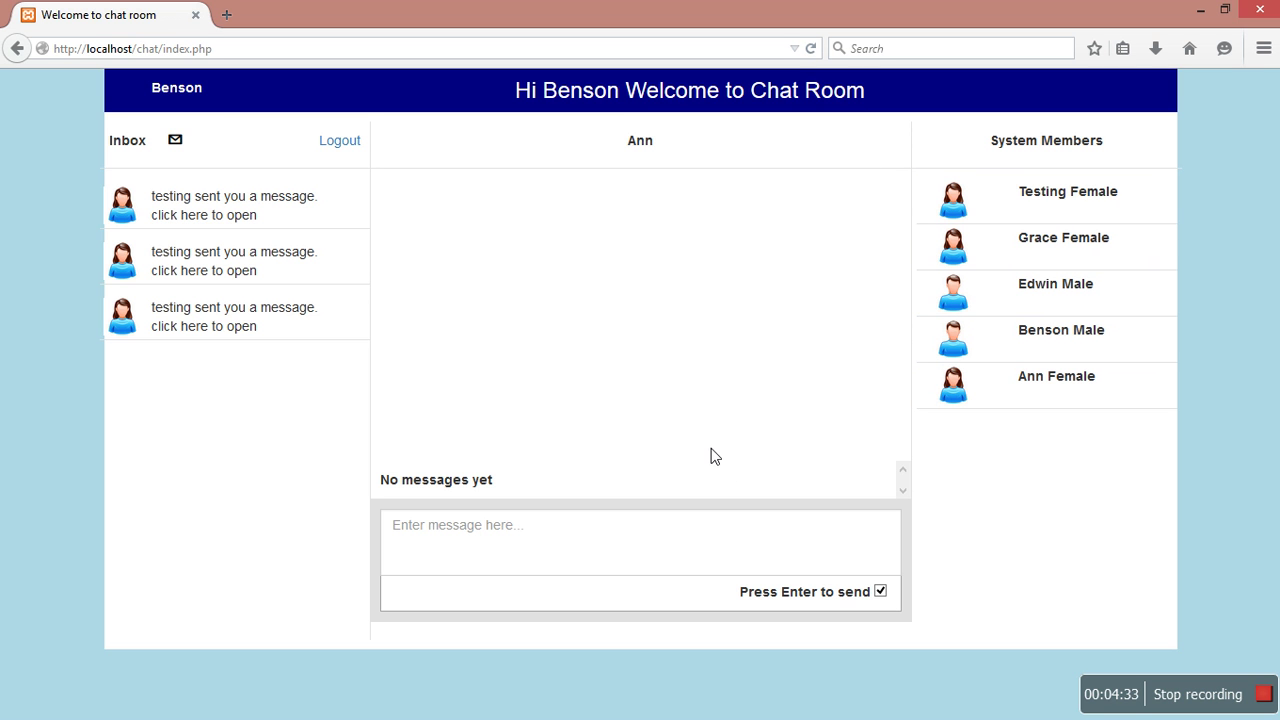
left_click(677, 557)
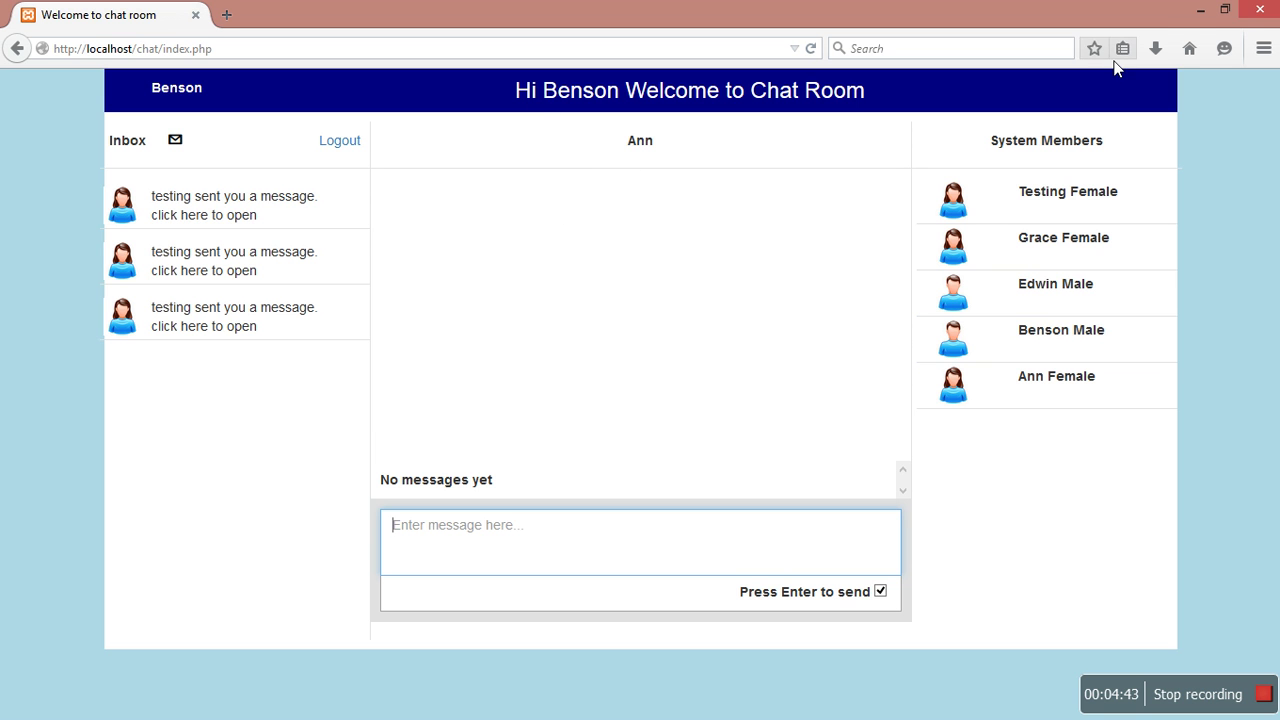
left_click(1201, 12)
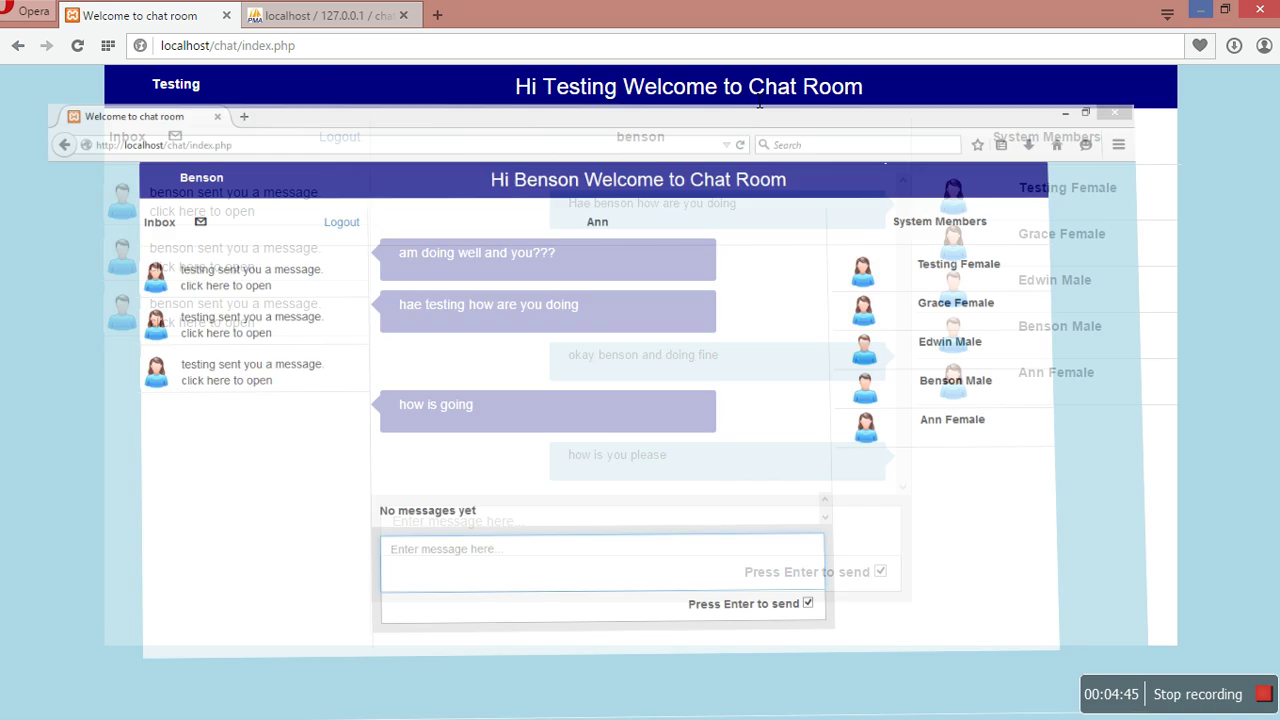
mouse_move(280, 708)
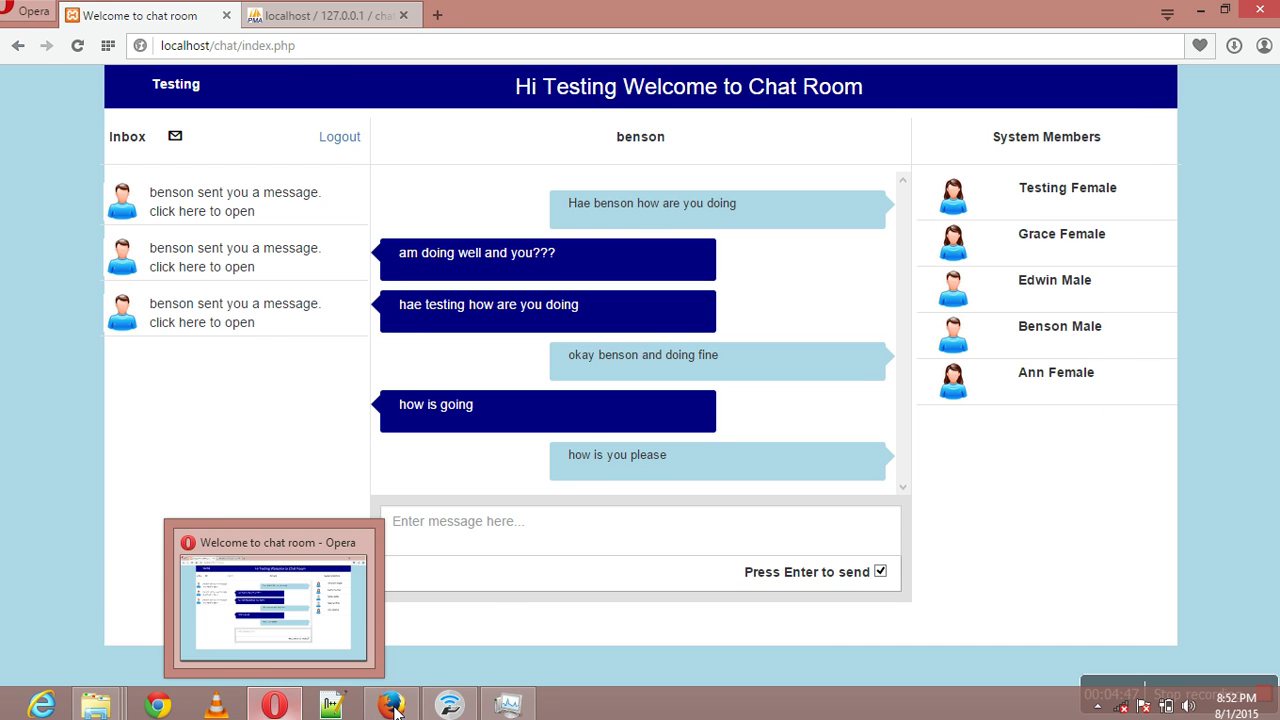
key("super+d")
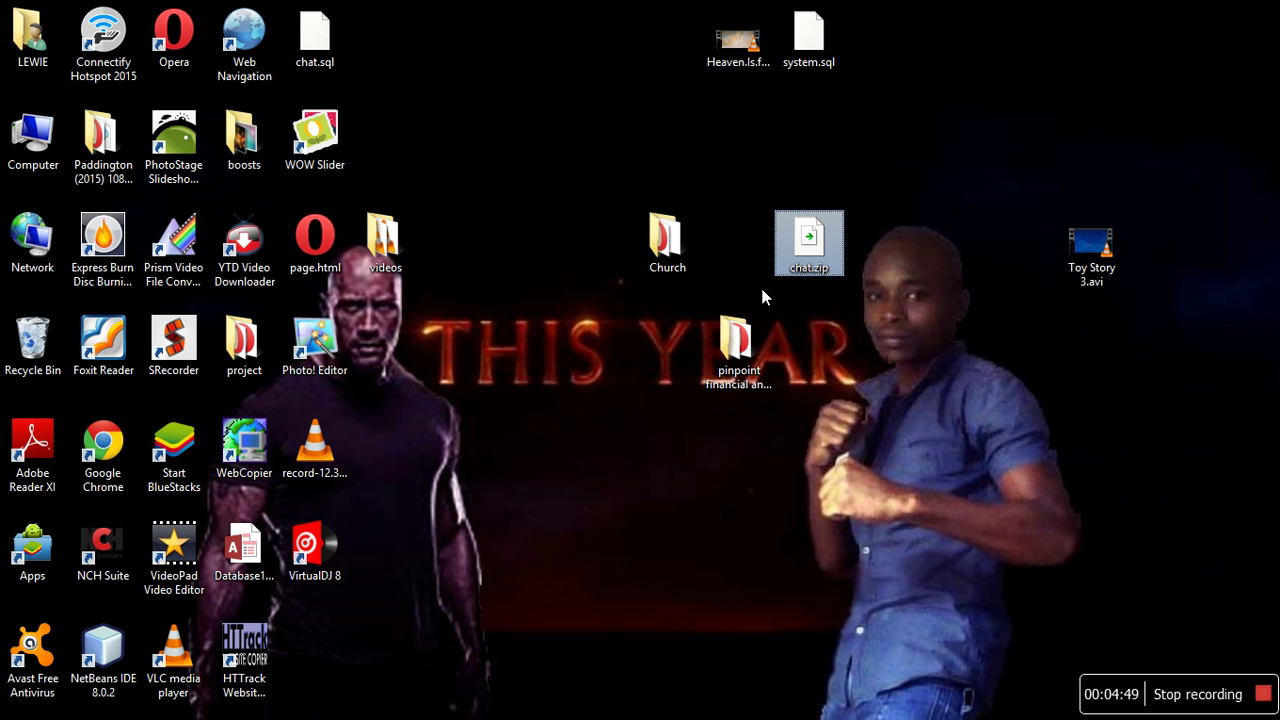
left_click_drag(809, 251, 390, 706)
left_click(390, 706)
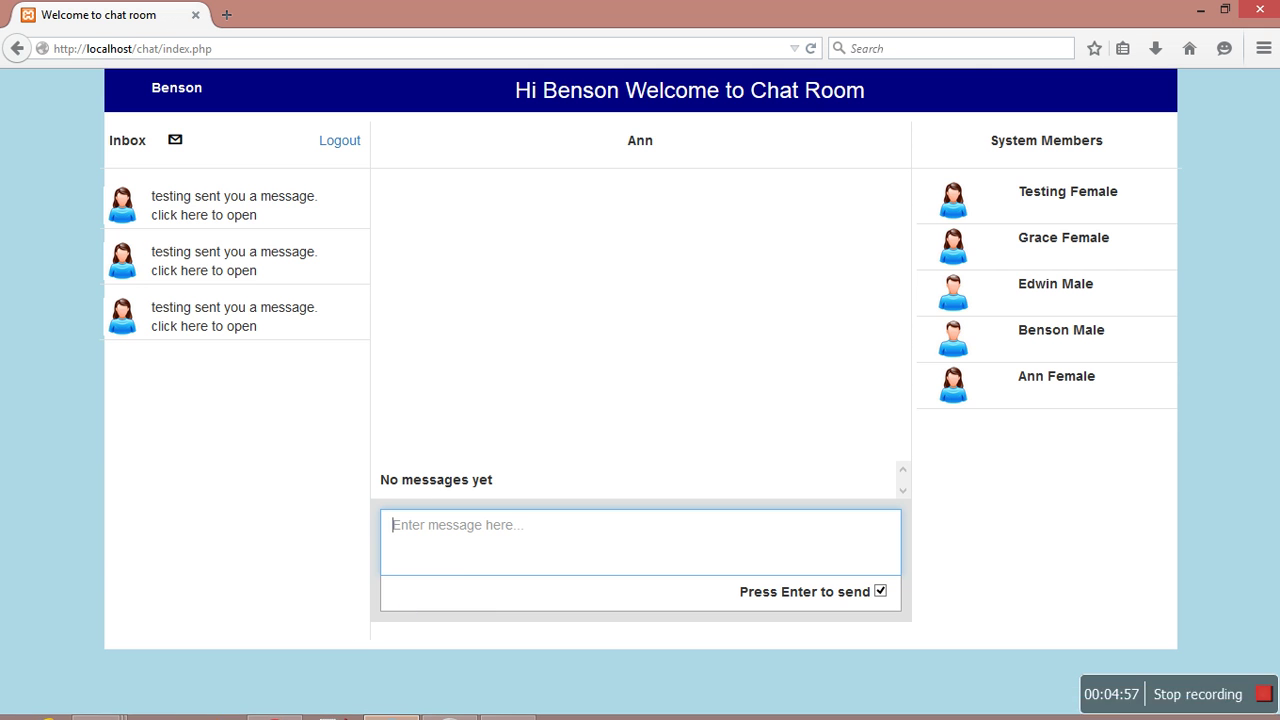
mouse_move(100, 705)
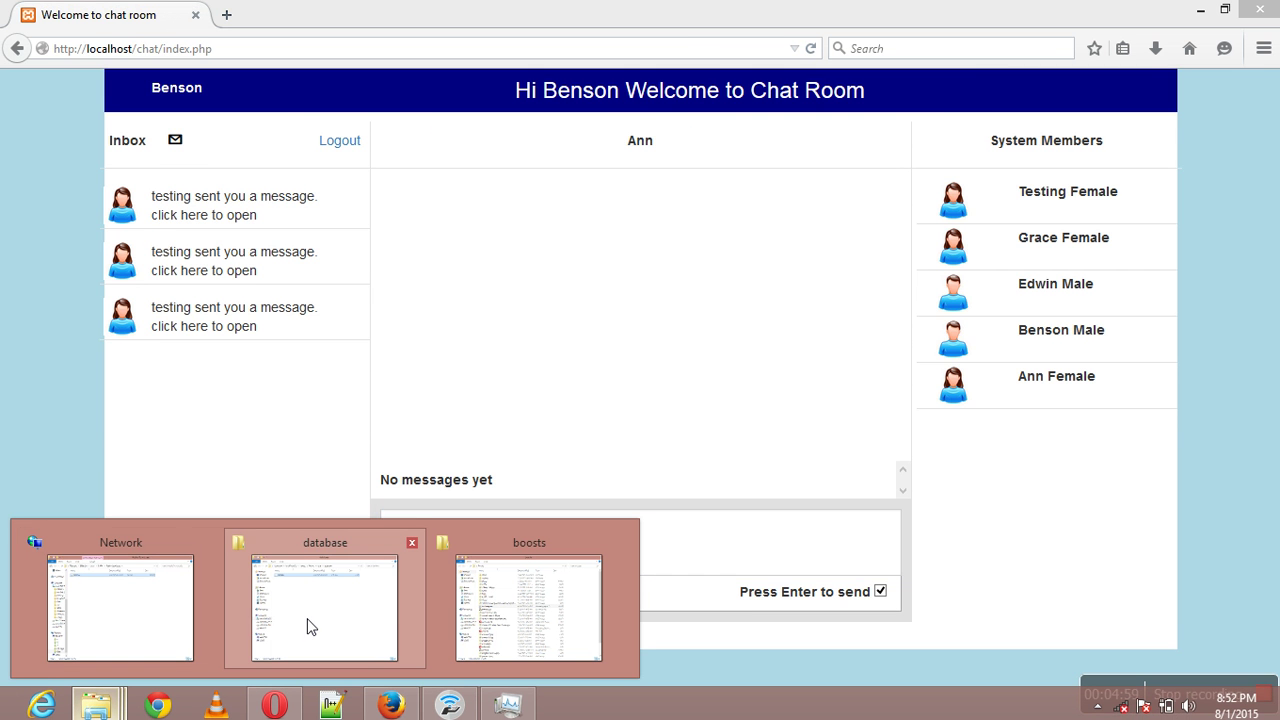
- Bring the boosts folder window forward and maximize it
mouse_move(293, 622)
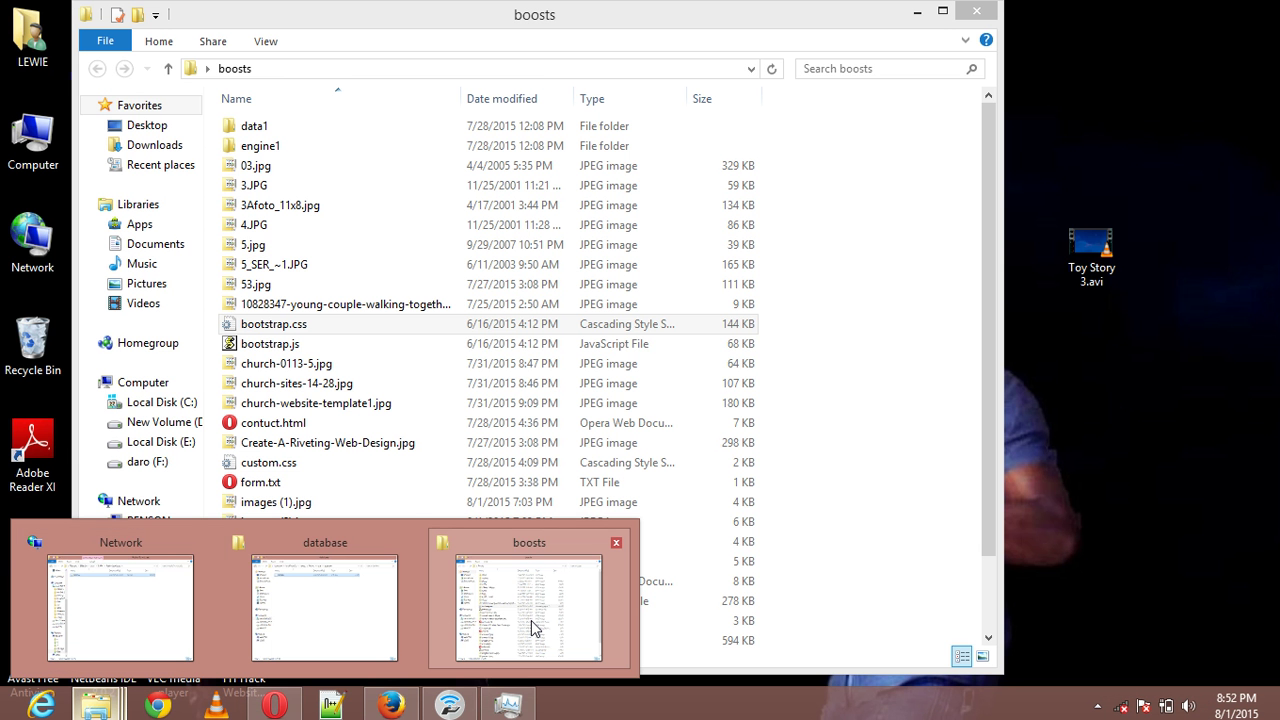
left_click(531, 628)
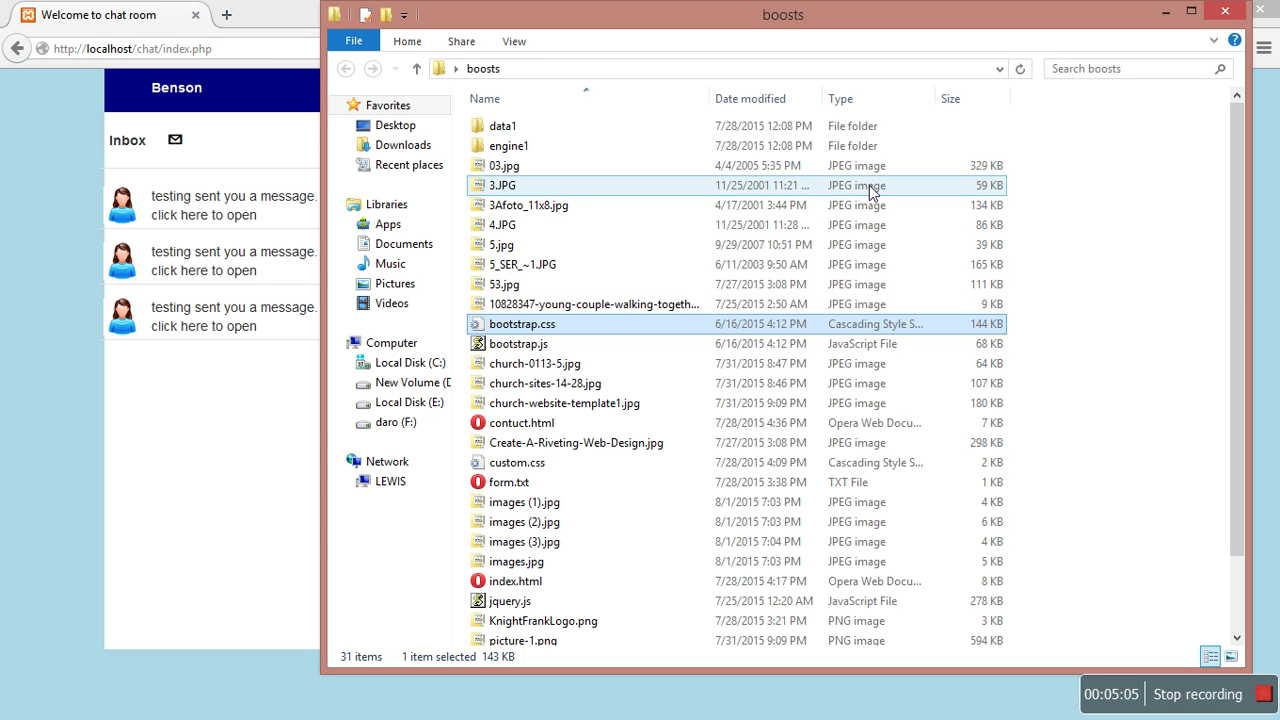
left_click(1191, 10)
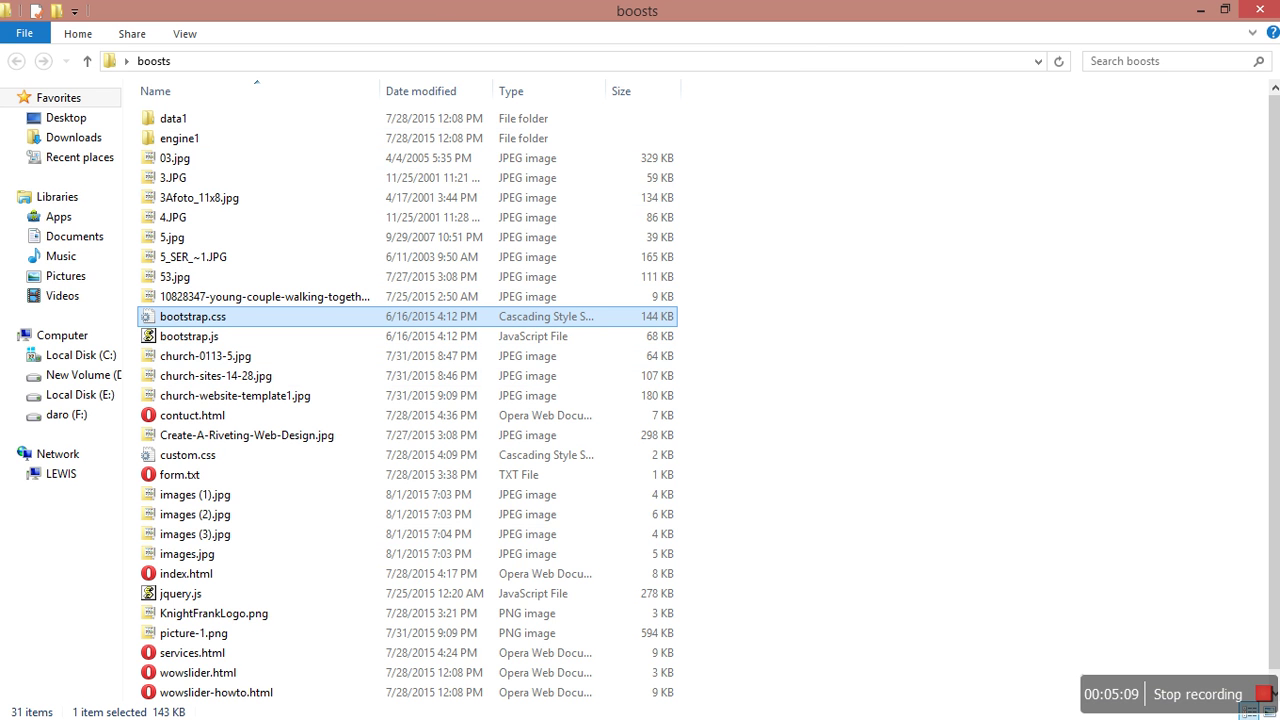
- From the database folder window, go back to htdocs and permanently delete the old chat folder
mouse_move(140, 705)
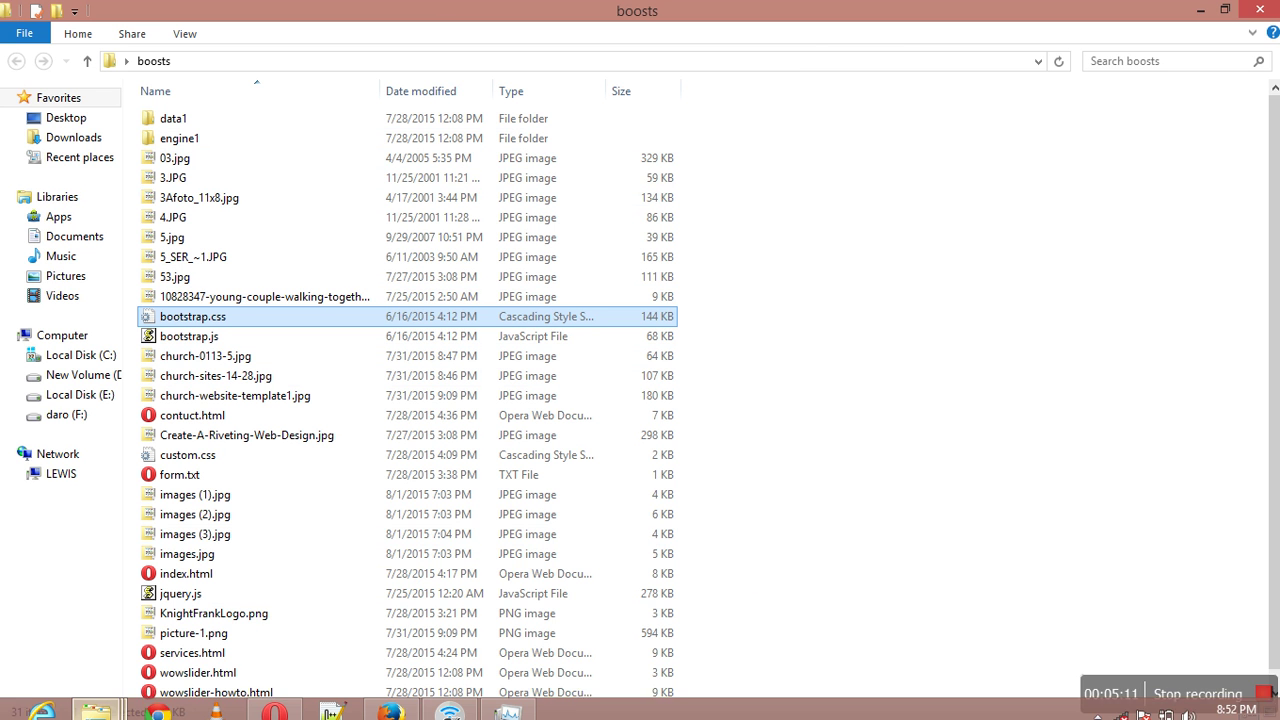
mouse_move(96, 705)
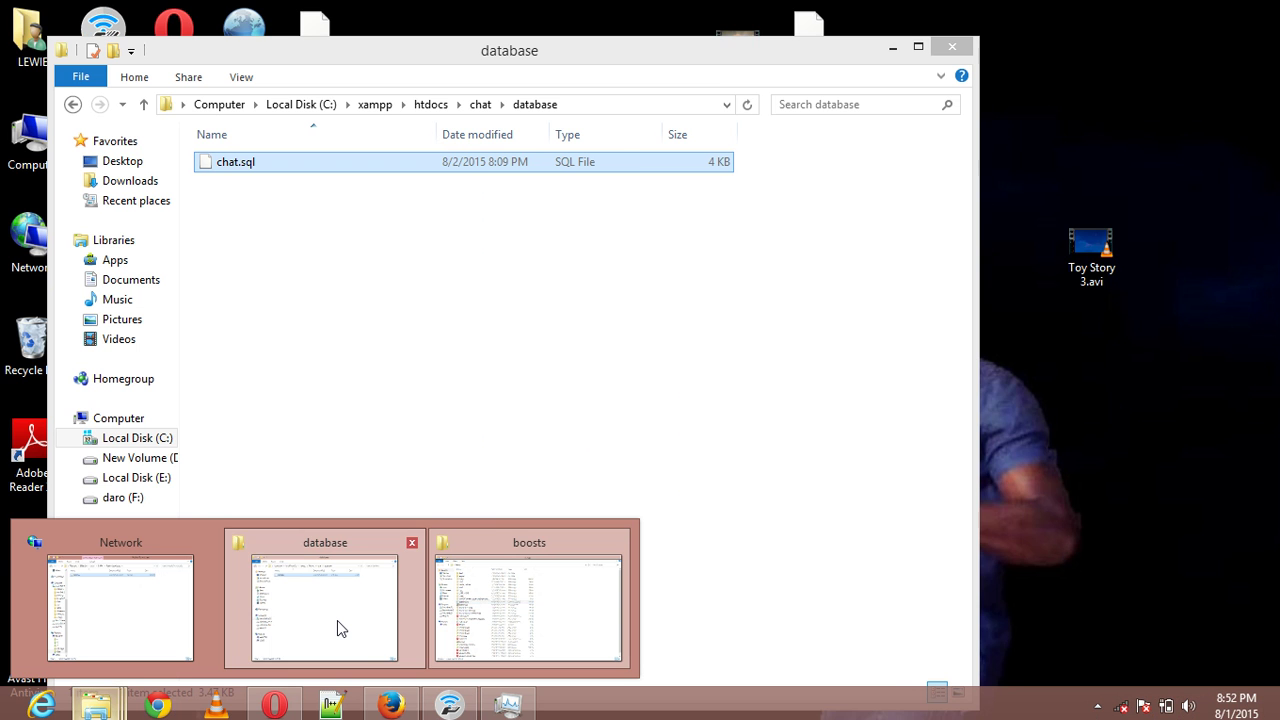
left_click(337, 620)
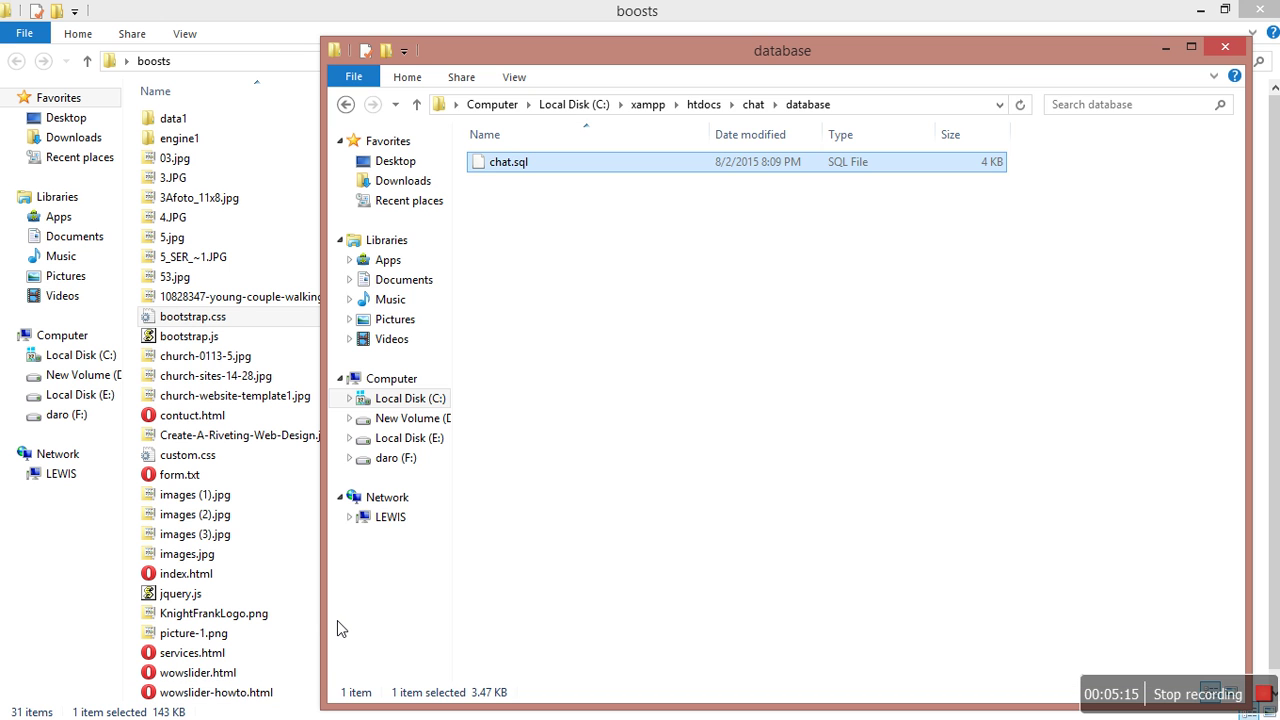
key("BackSpace")
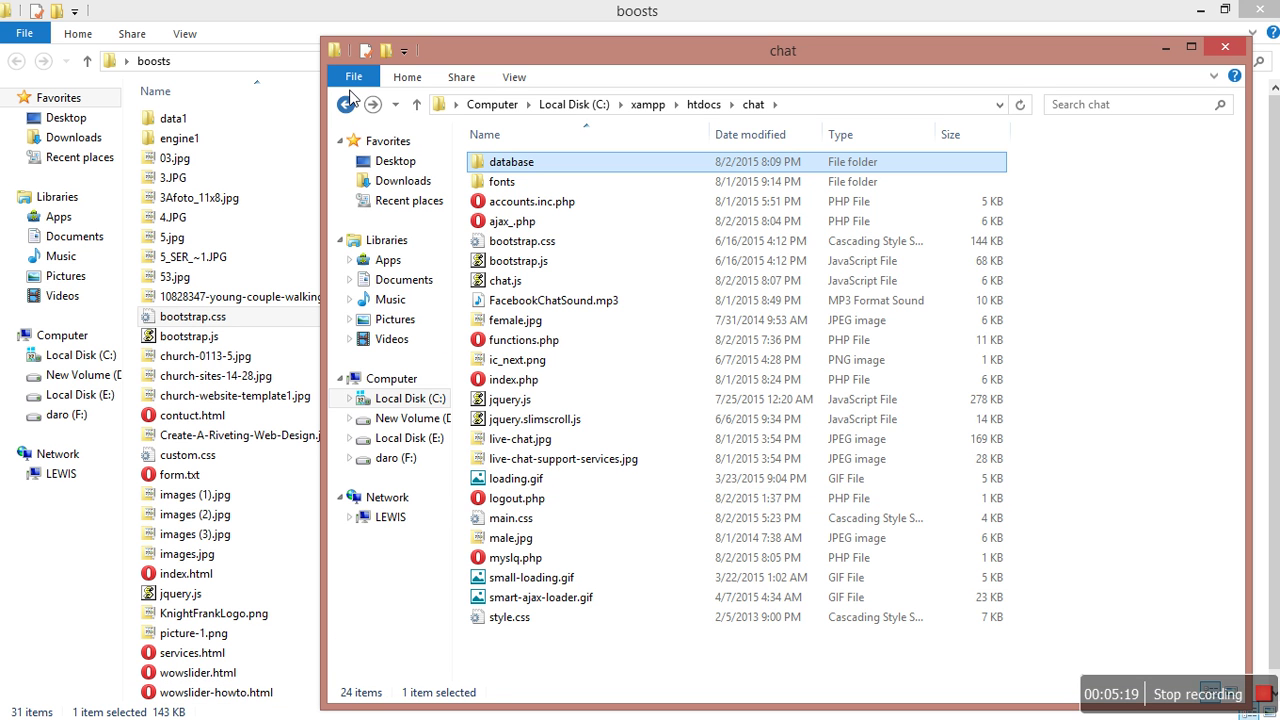
left_click(345, 104)
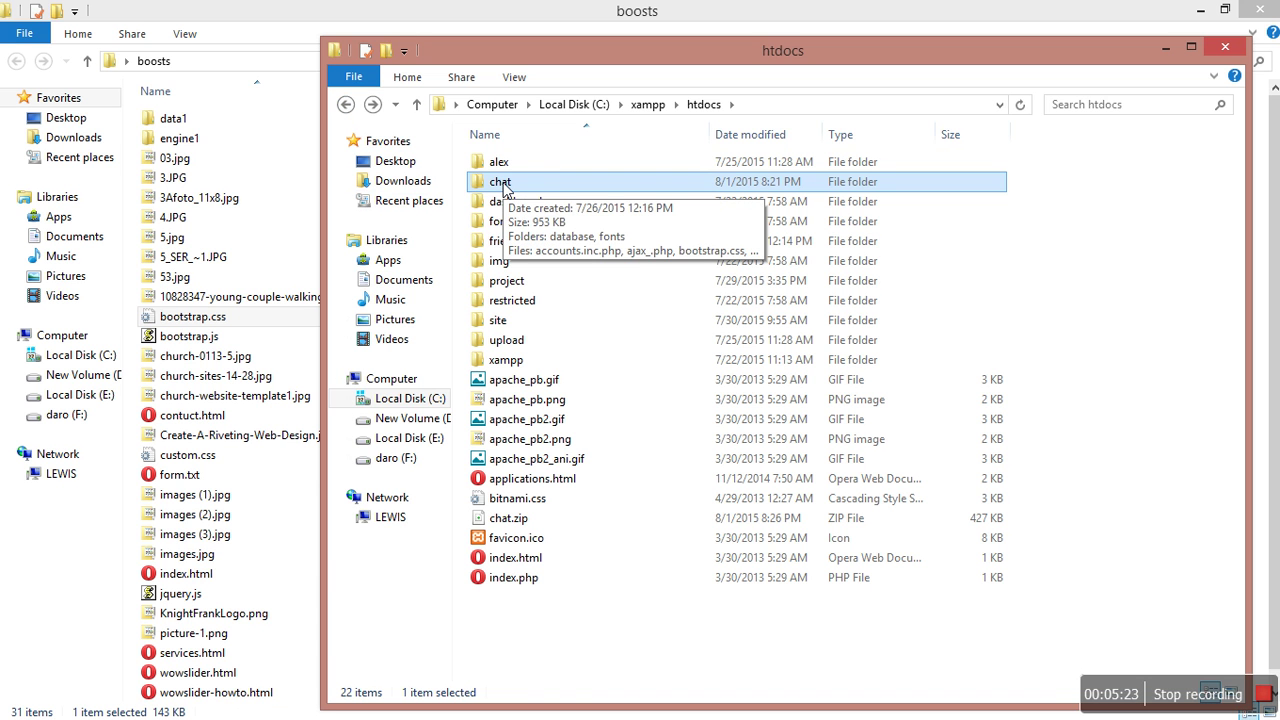
key("shift+Delete")
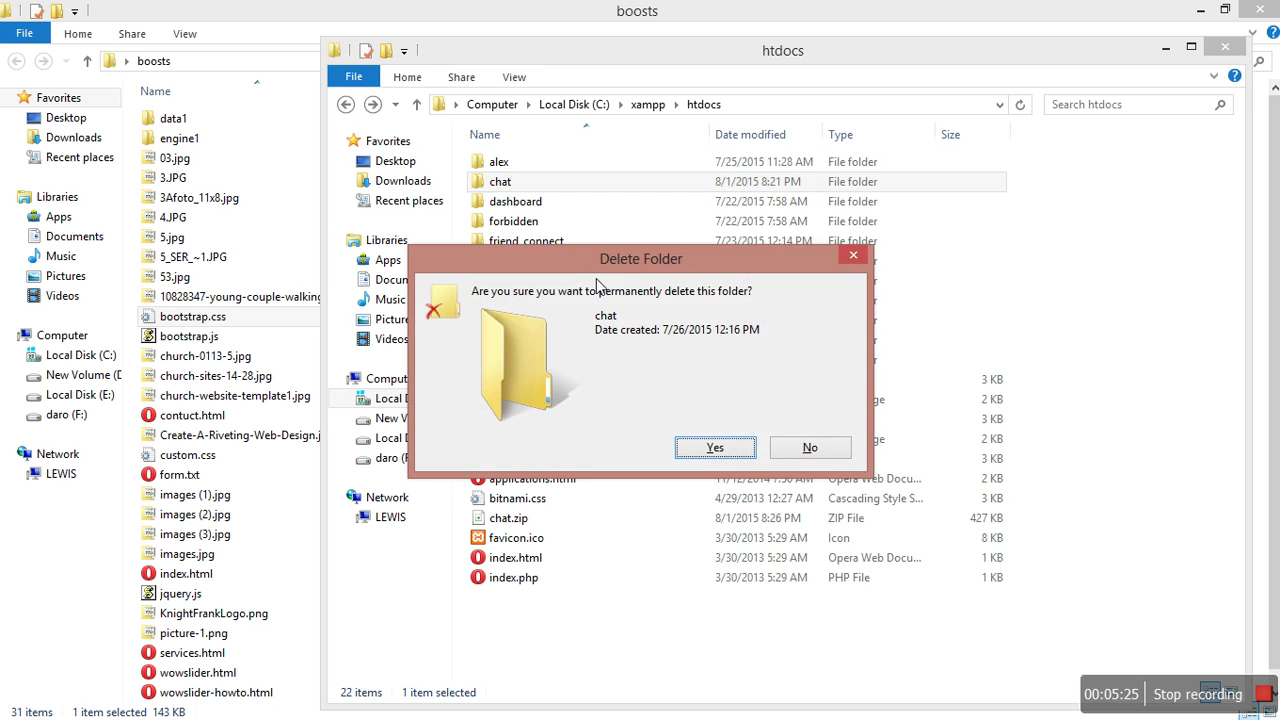
left_click(716, 448)
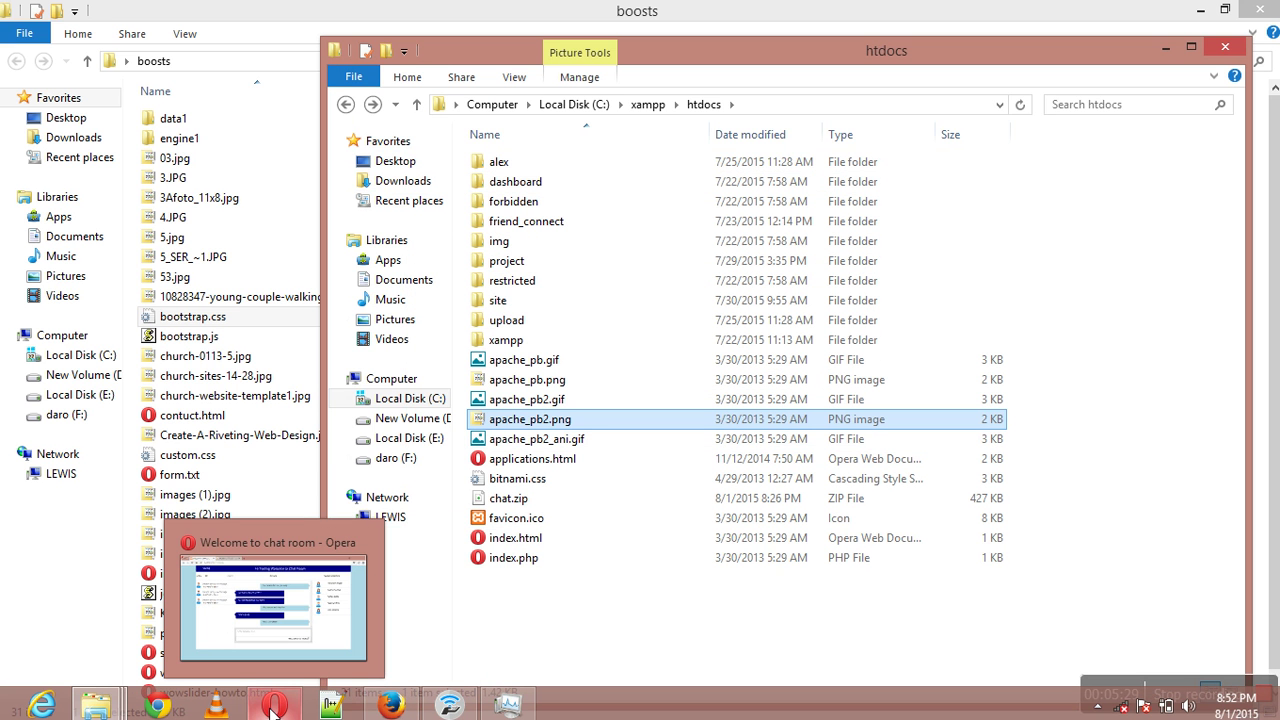
left_click(272, 707)
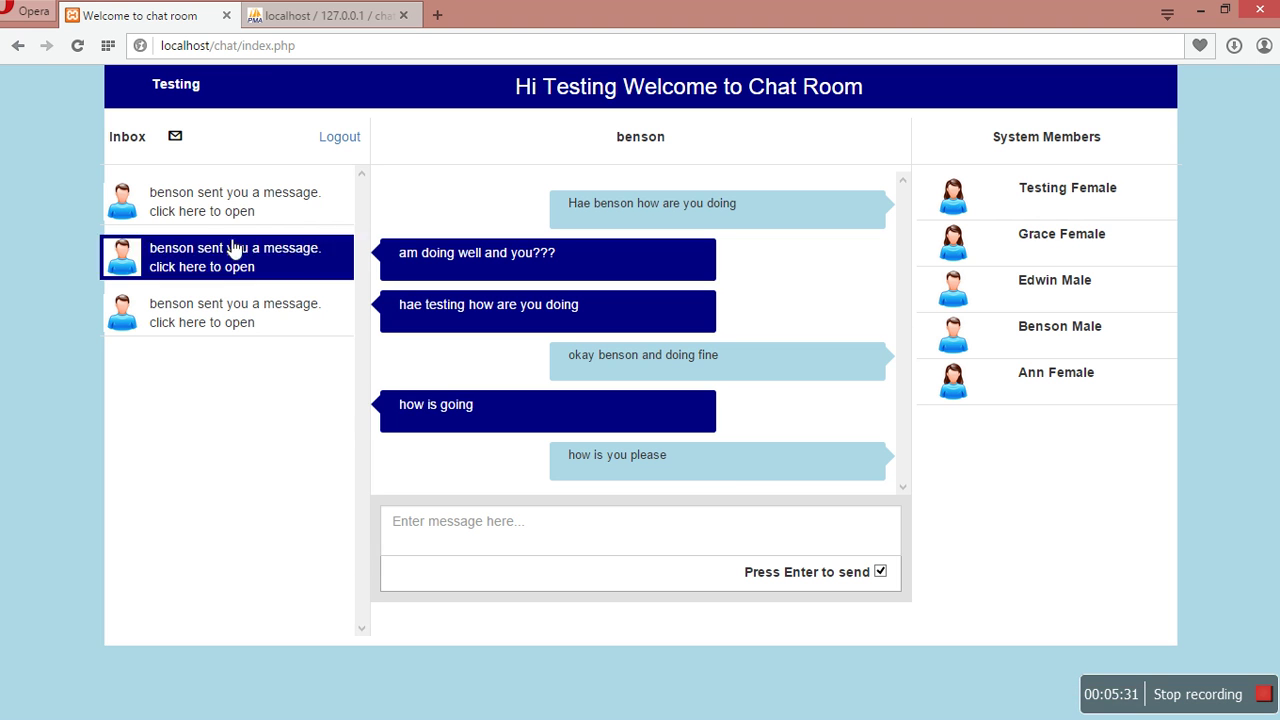
- Leave the chat messages table view and return to phpMyAdmin's server home page
left_click(280, 18)
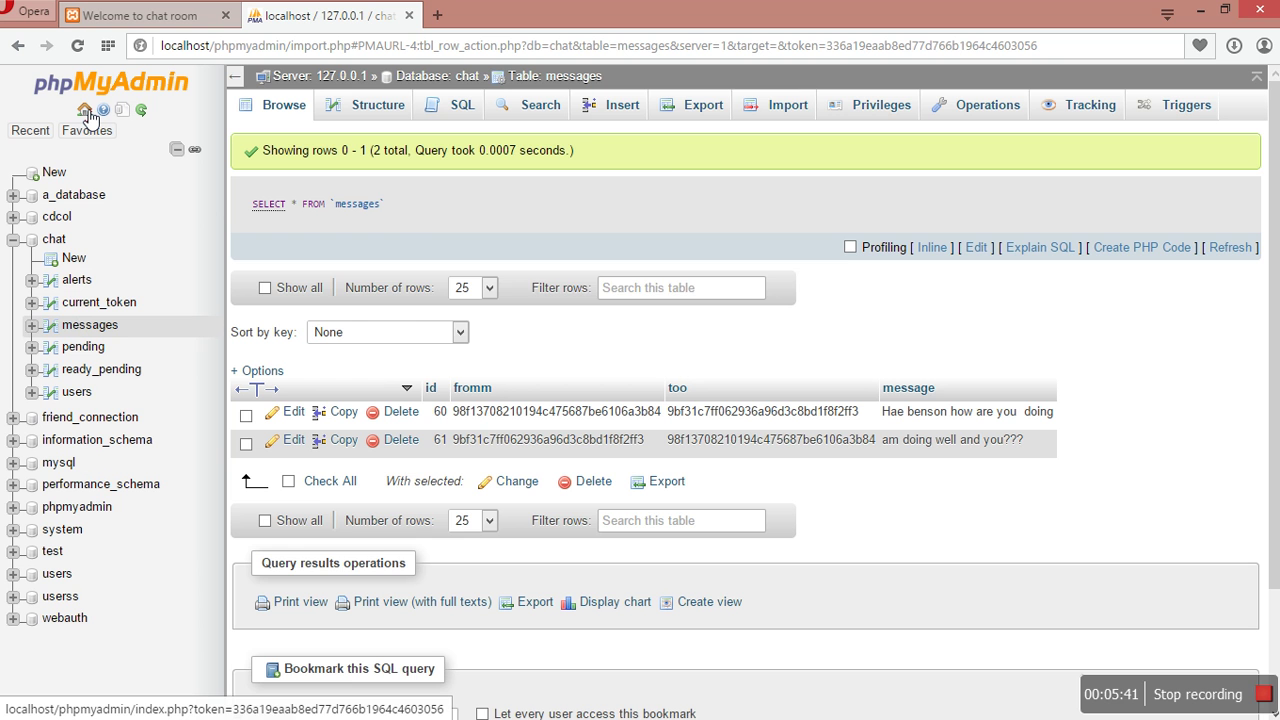
left_click(87, 112)
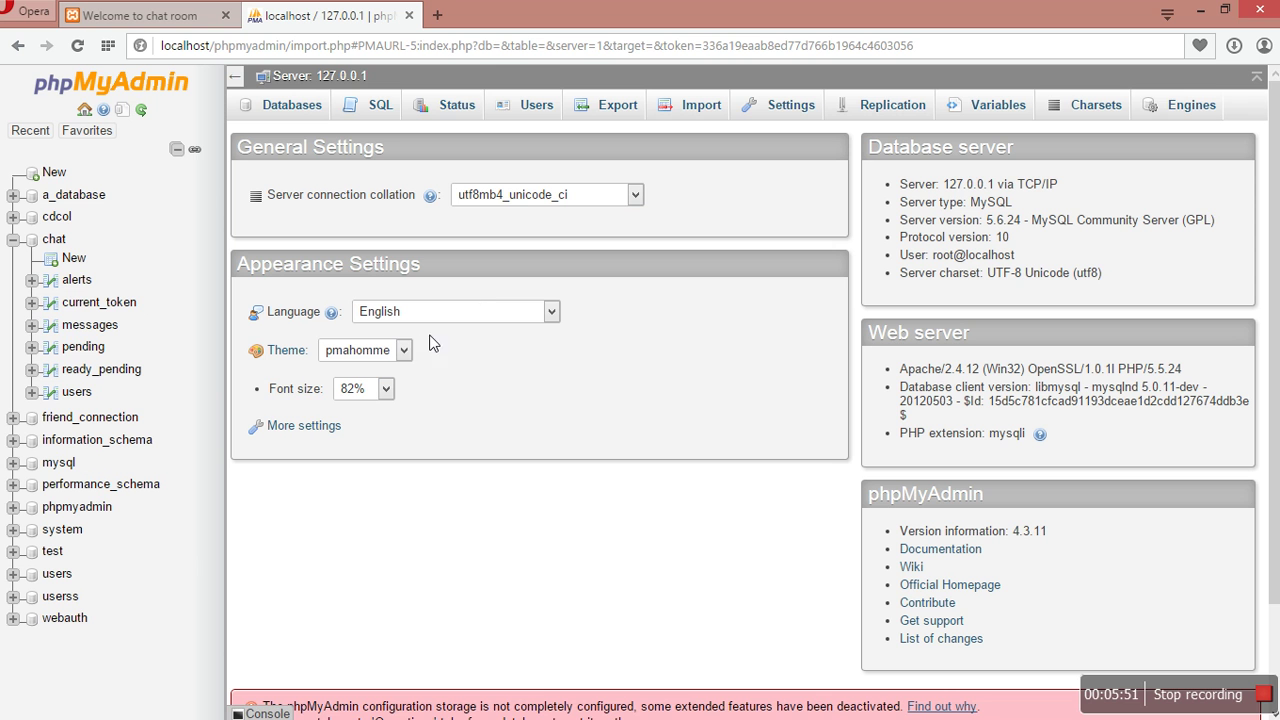
- Drop the chat database from the Databases list, then minimise everything to the desktop
left_click(300, 116)
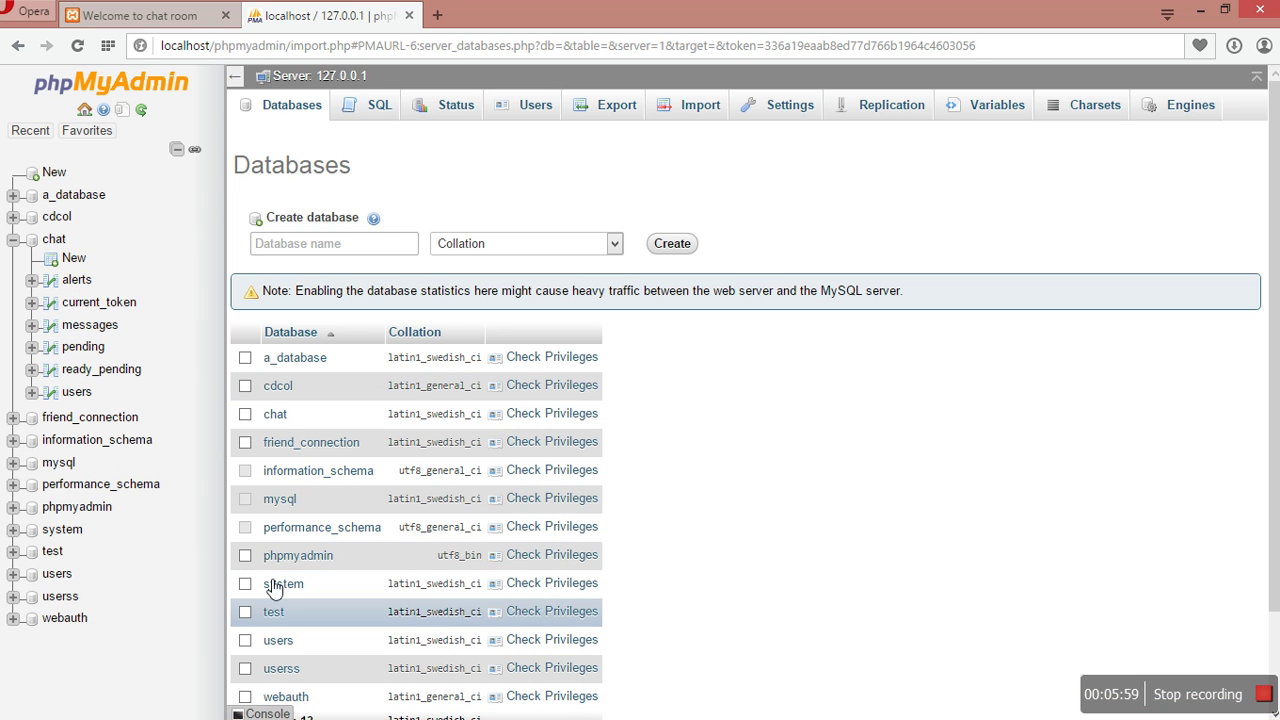
left_click(245, 414)
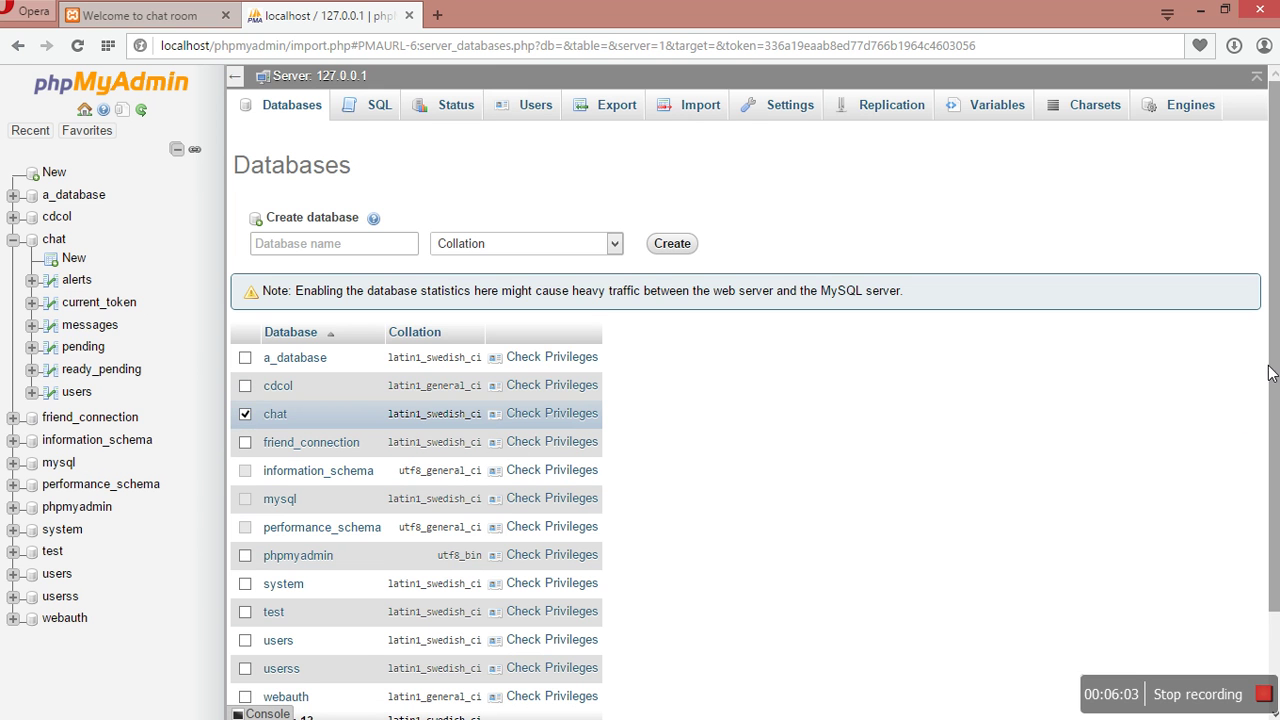
scroll(1254, 414, "down", 1)
scroll(1254, 414, "down", 1)
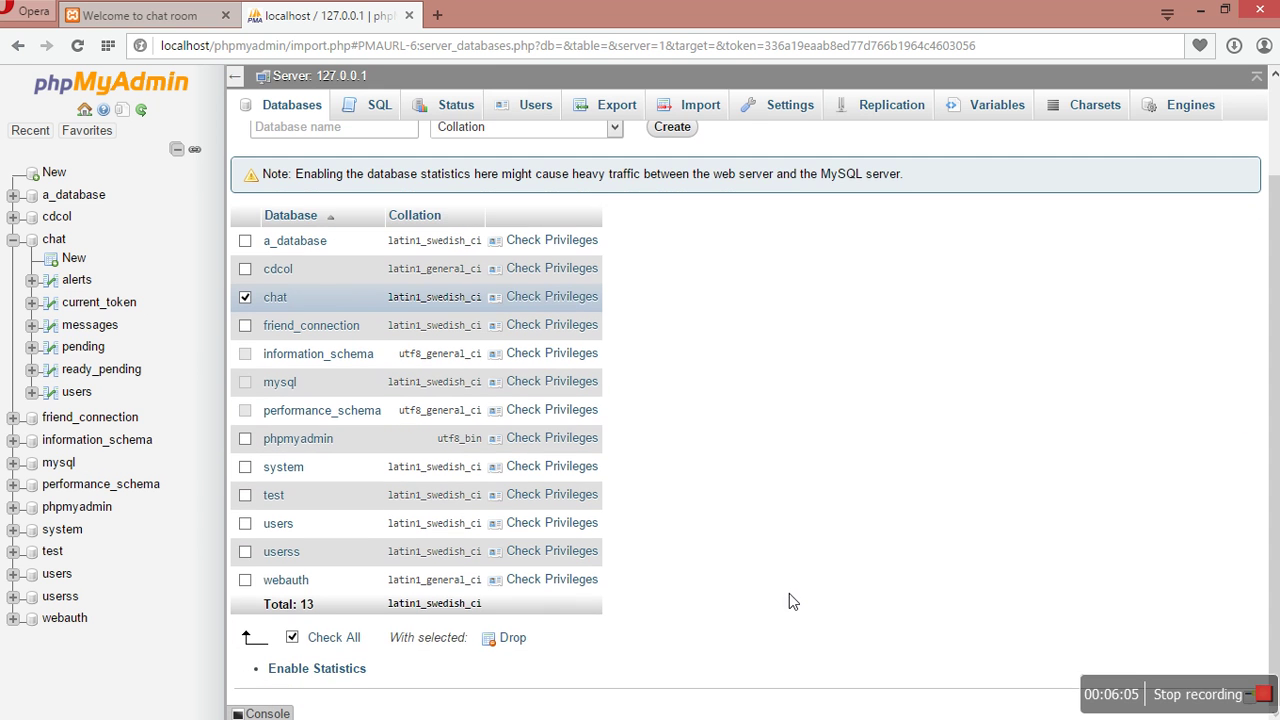
left_click(510, 640)
left_click(665, 440)
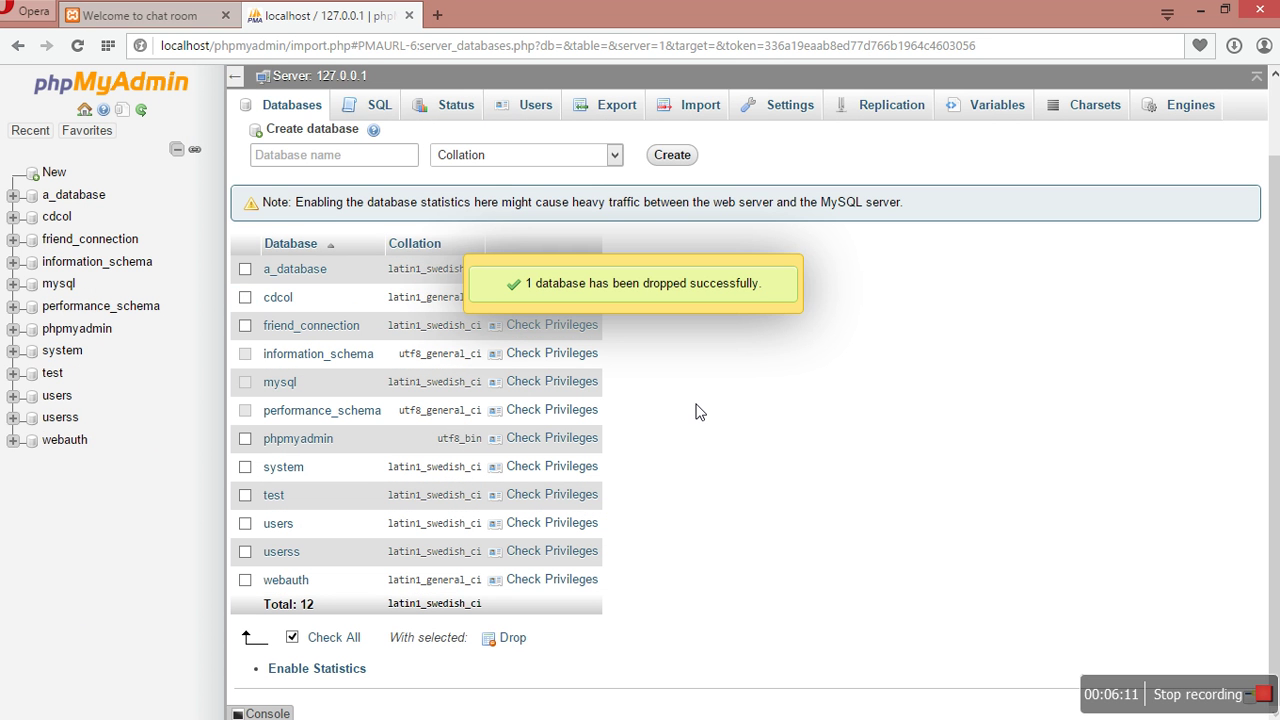
key("super+d")
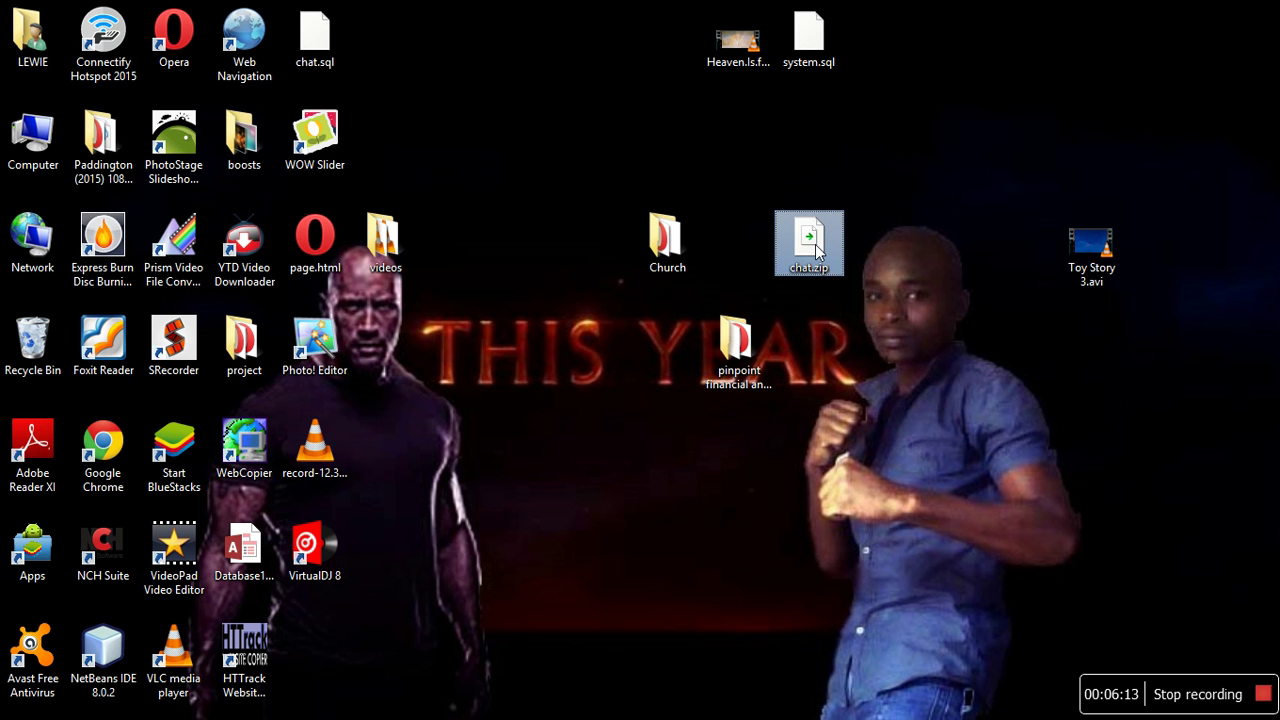
- Copy the desktop's chat.zip into xampp htdocs, replacing the existing chat.zip
mouse_move(812, 240)
left_mouse_down()
mouse_move(860, 256)
mouse_move(812, 244)
left_mouse_up()
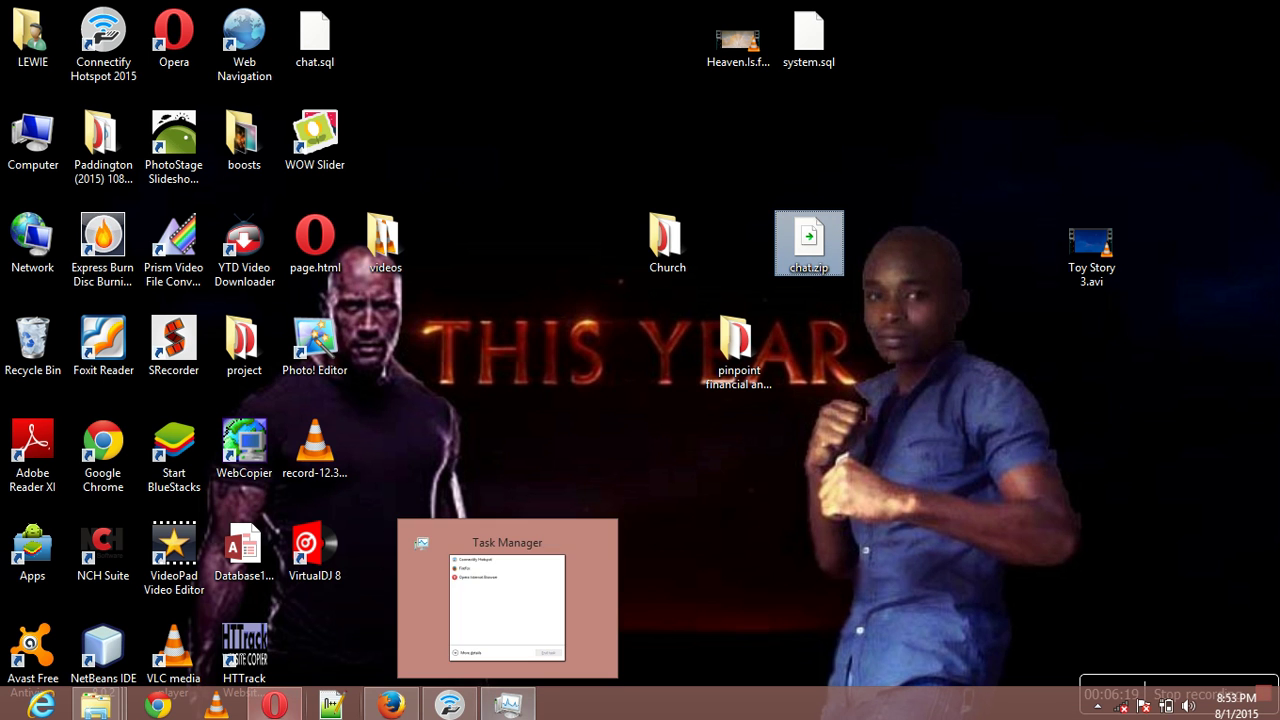
mouse_move(96, 705)
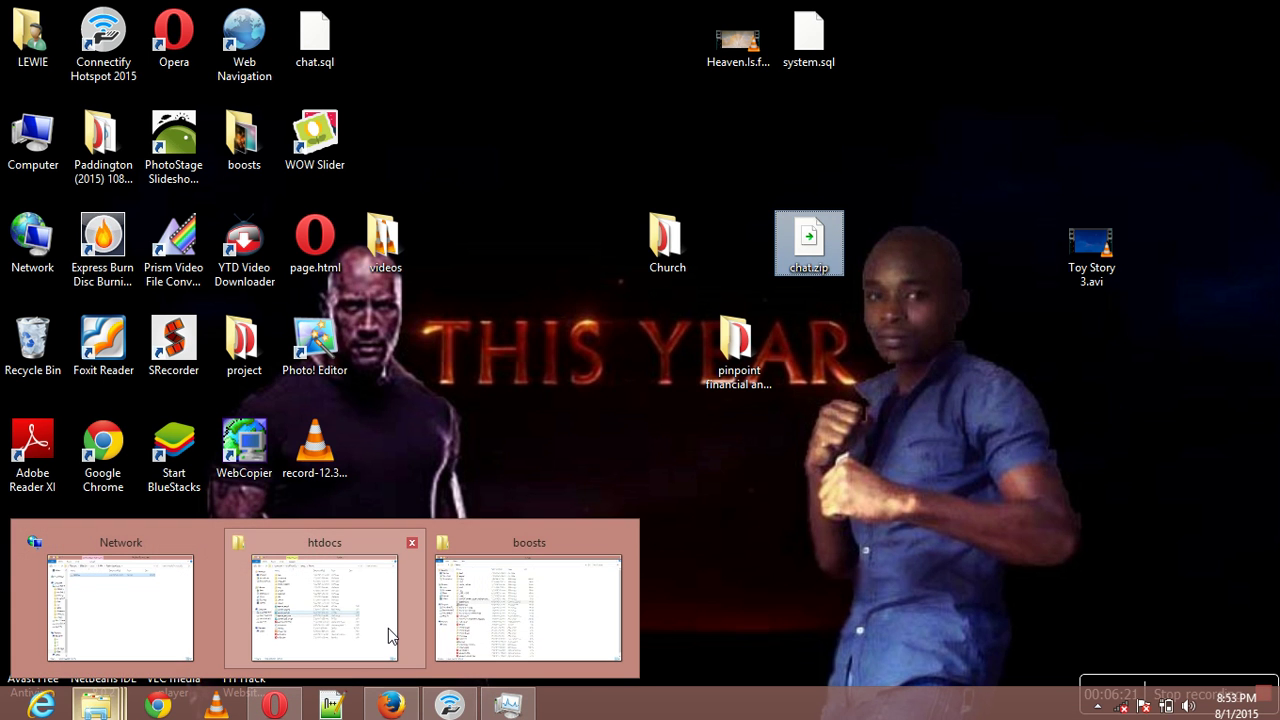
mouse_move(388, 627)
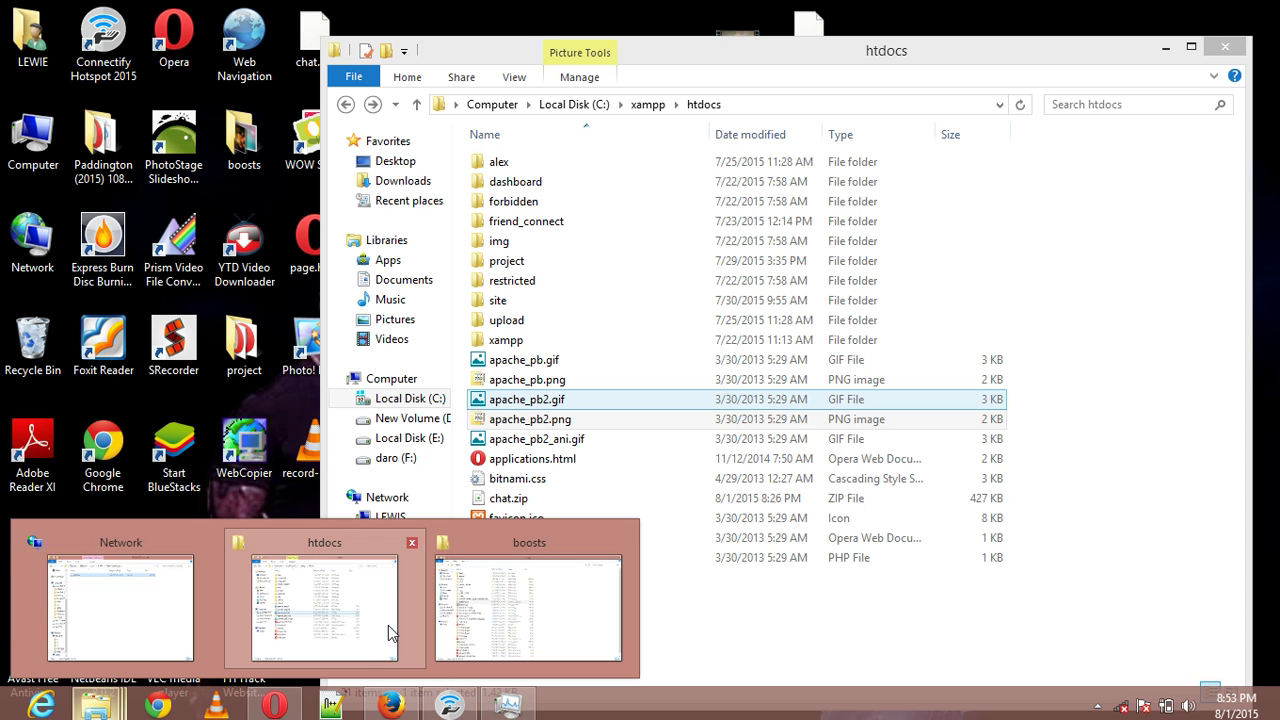
left_click(387, 628)
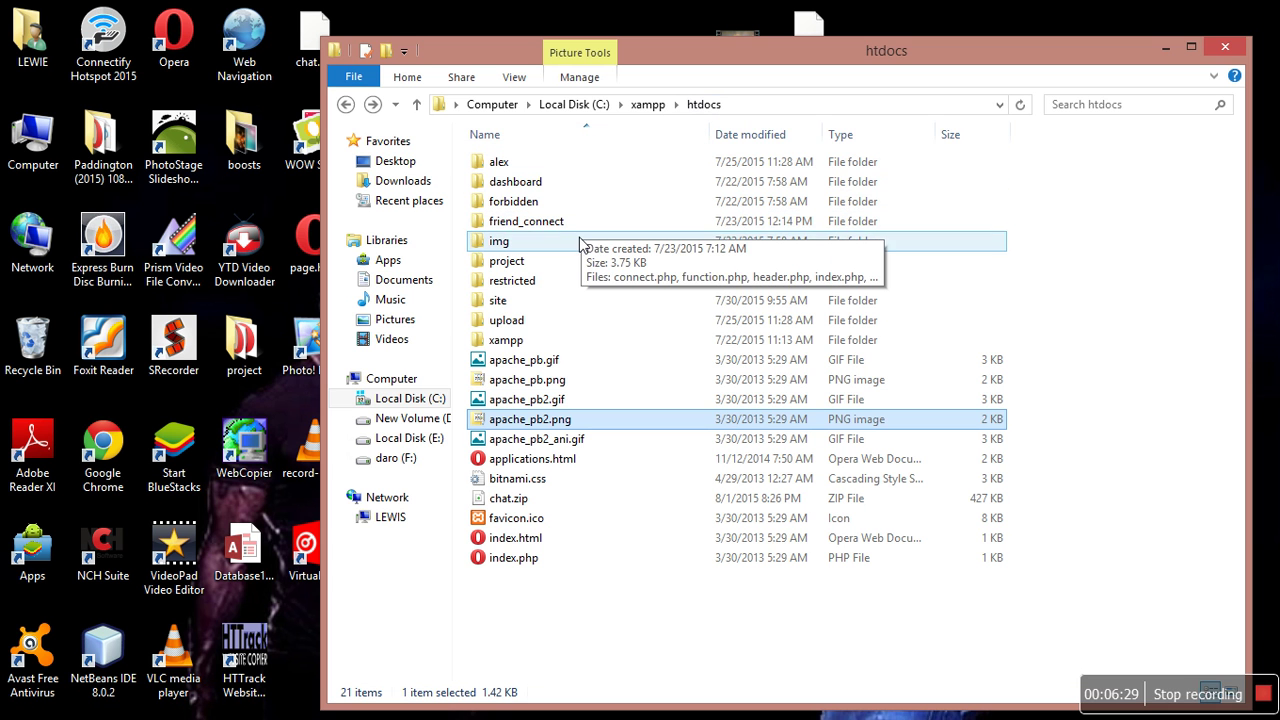
key("ctrl+v")
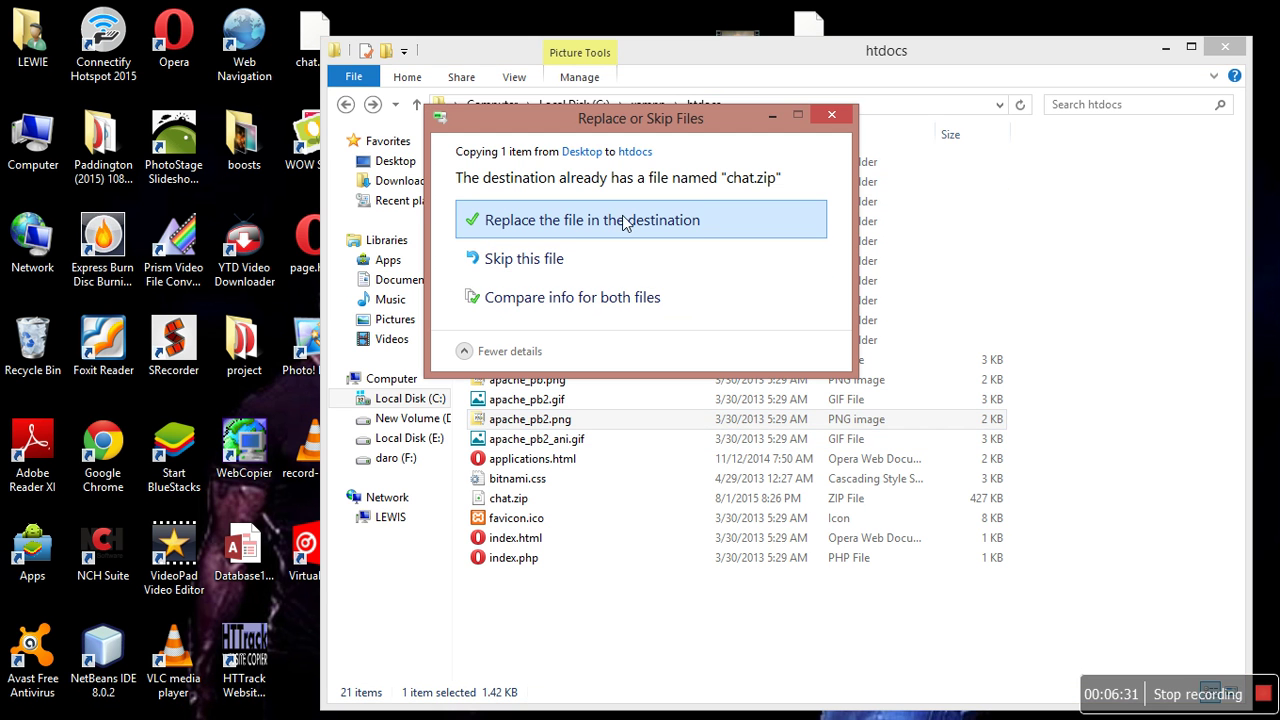
left_click(622, 221)
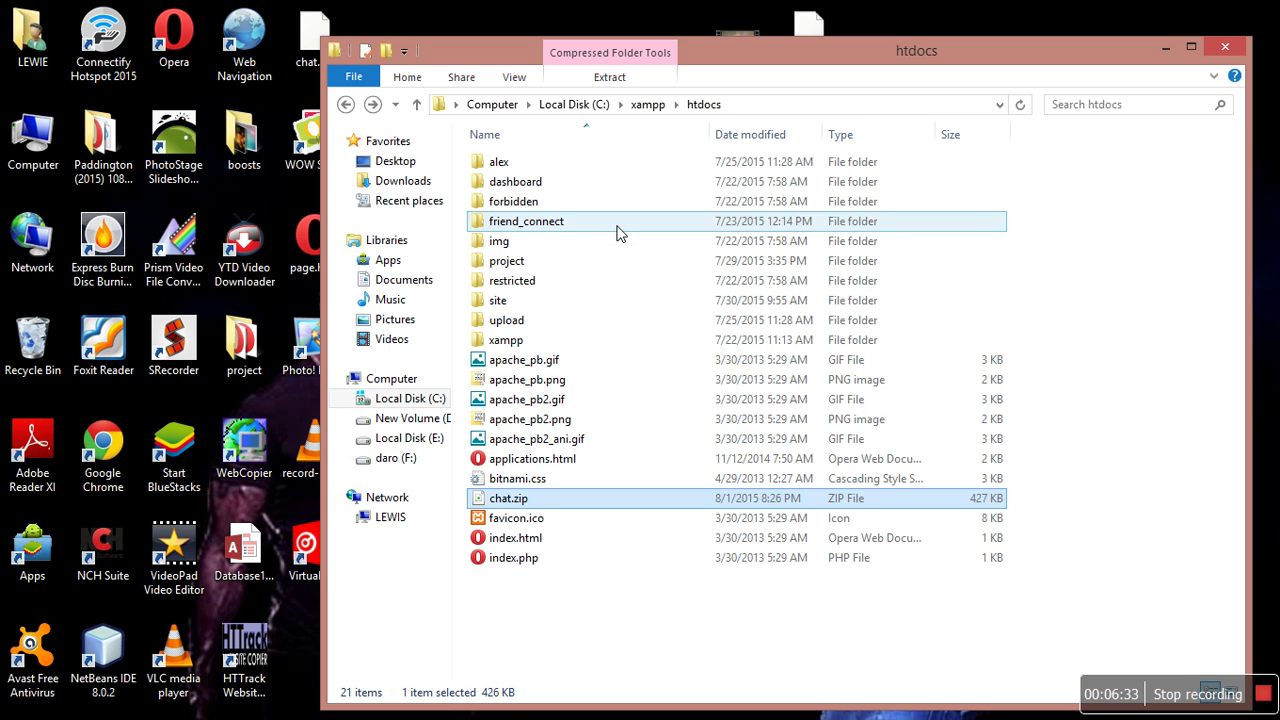
- Extract chat.zip in htdocs with Extract Here to create the chat folder
double_click(513, 500)
right_click(513, 500)
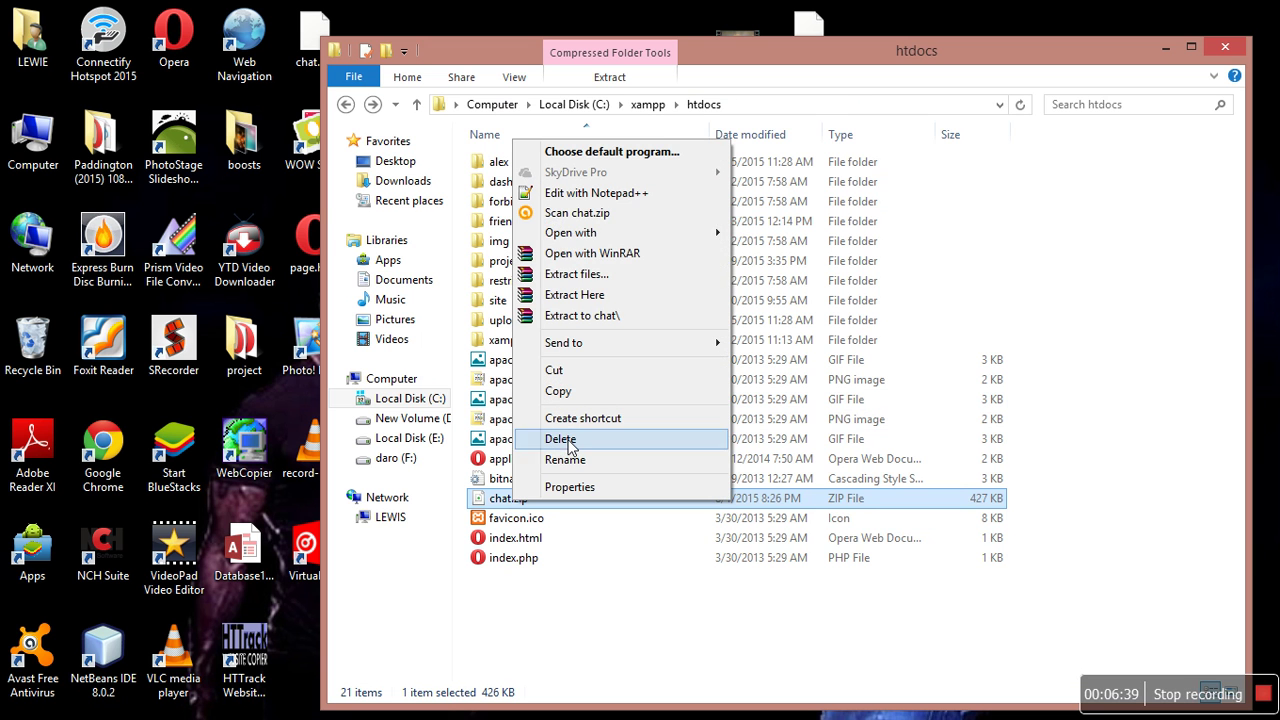
left_click(609, 302)
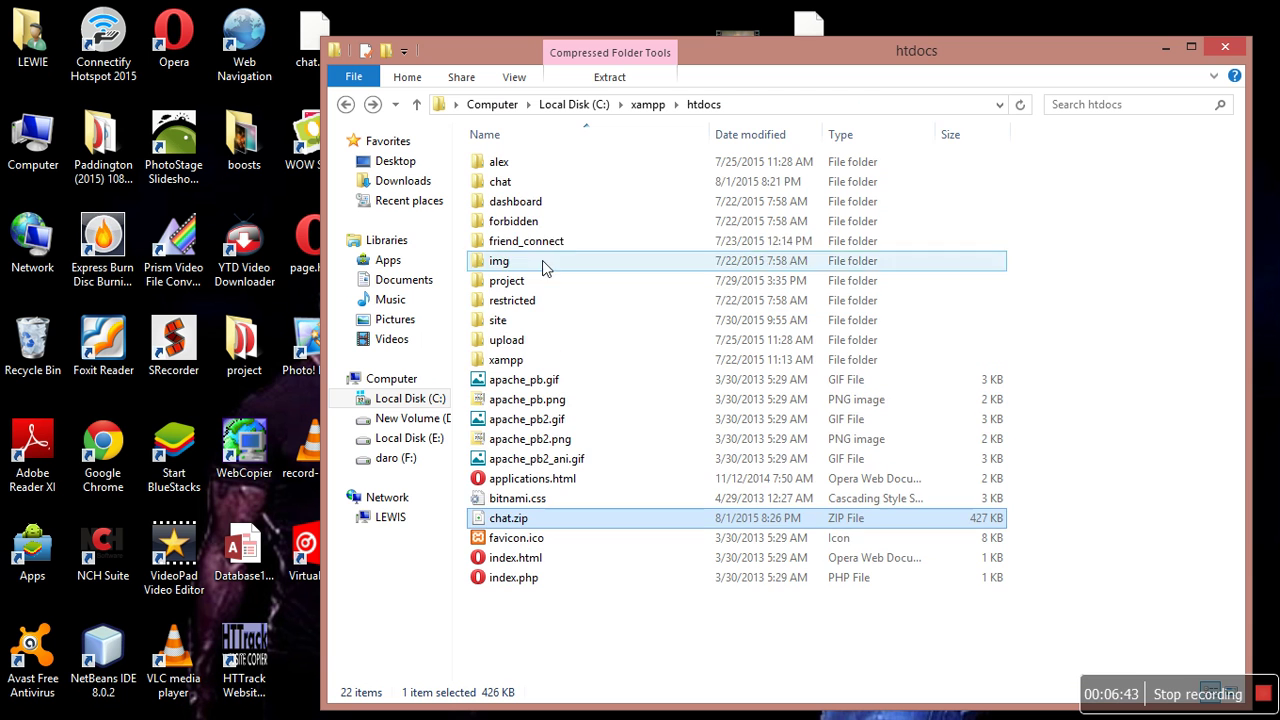
- Check the extracted chat folder's 24 files, open a new Firefox tab, and return to phpMyAdmin
double_click(510, 188)
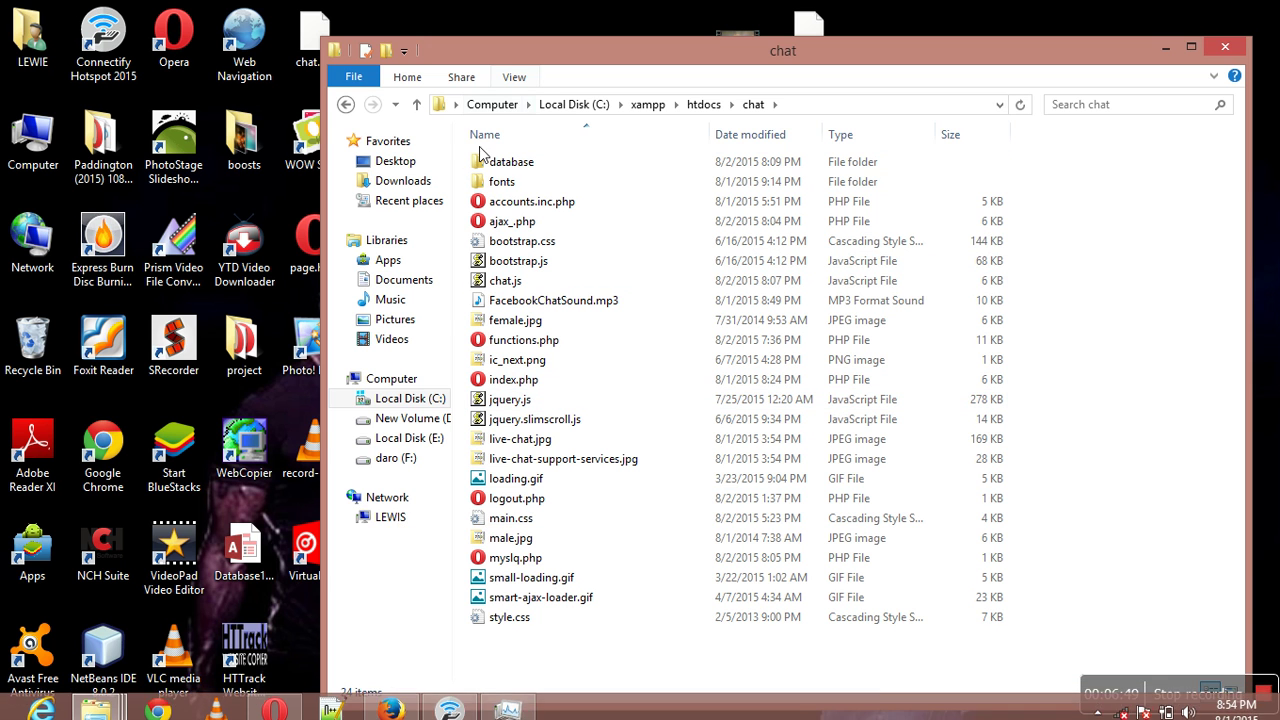
mouse_move(372, 716)
left_click(399, 655)
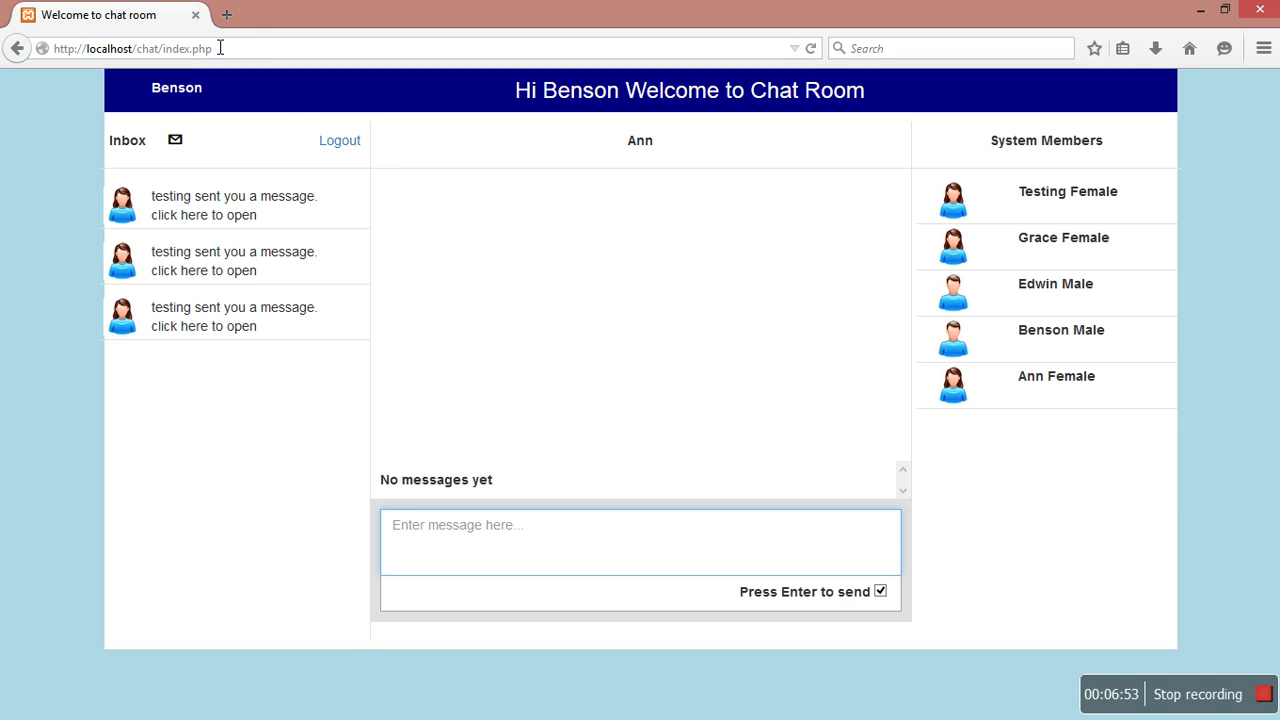
left_click(227, 16)
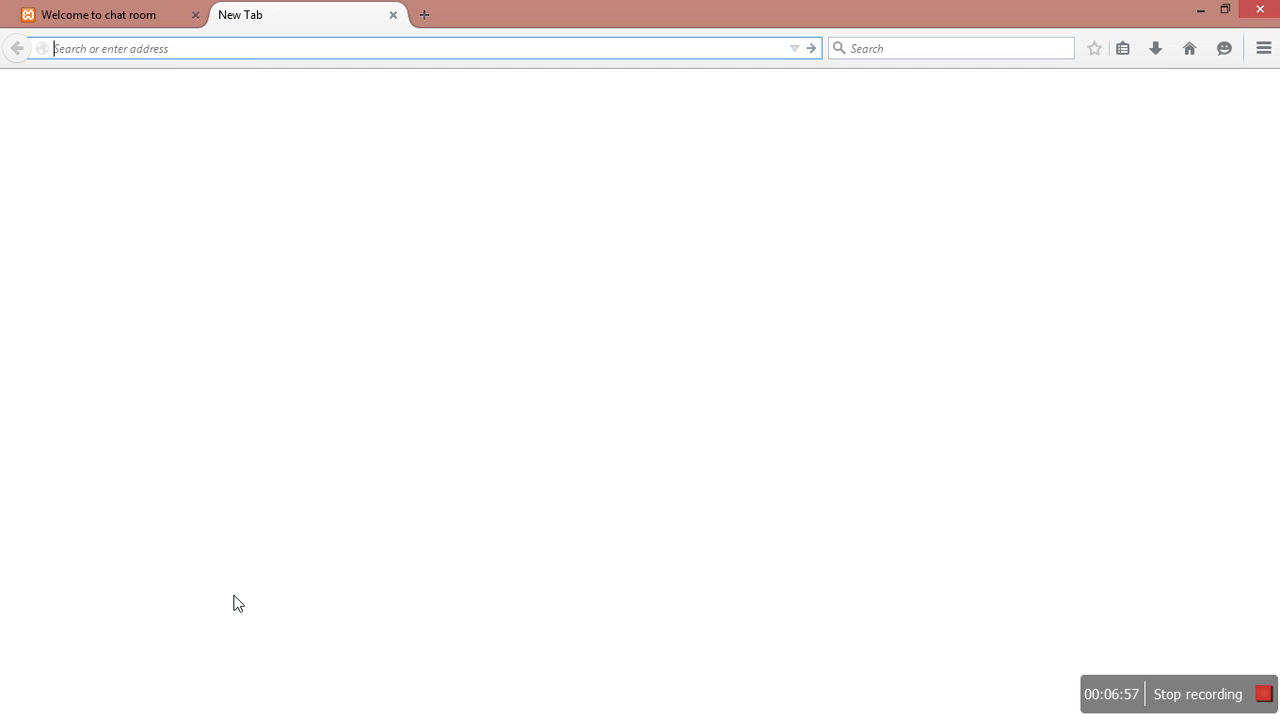
left_click(274, 708)
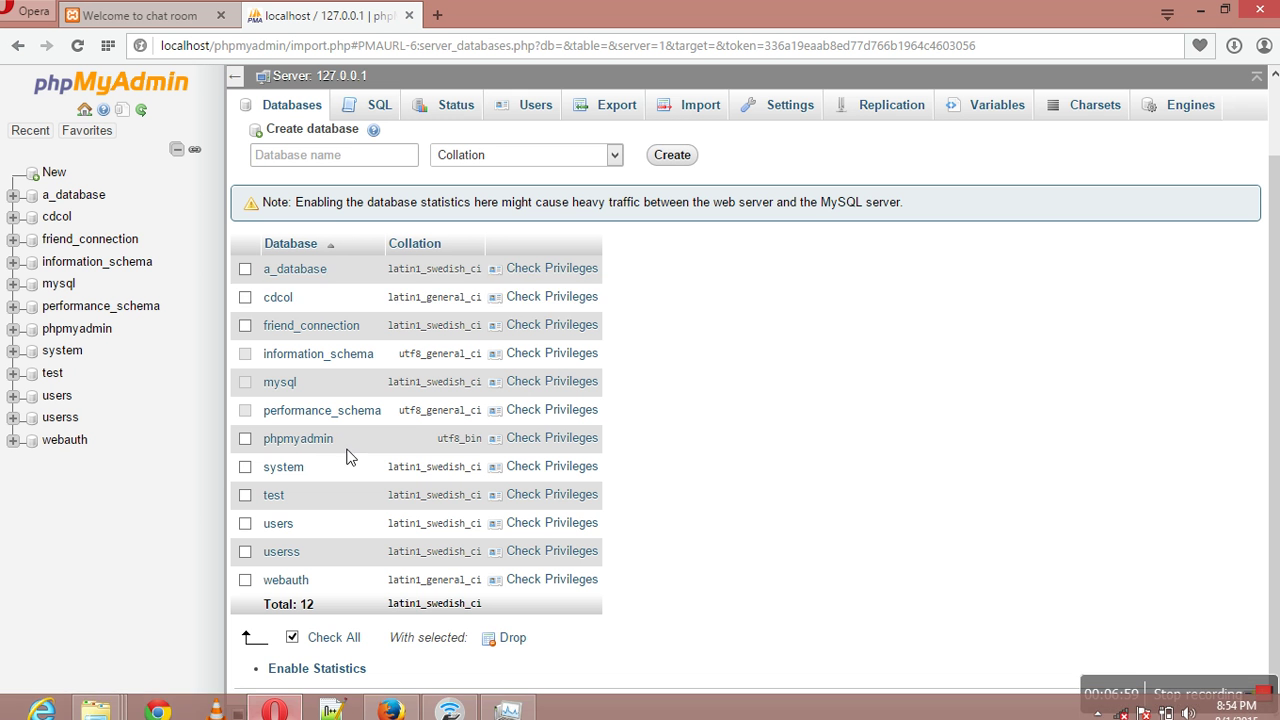
- Create an empty database named 'chat' from the sidebar's New page and dismiss the confirmation
left_click(64, 177)
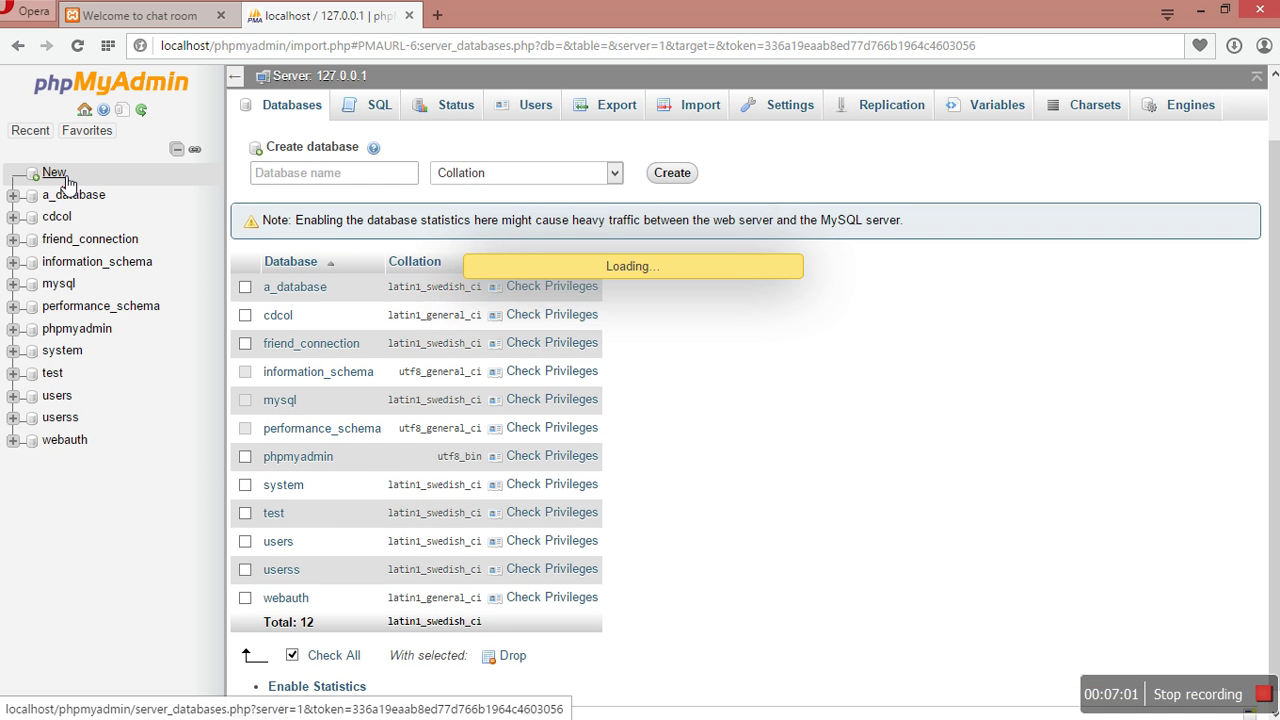
left_click(281, 250)
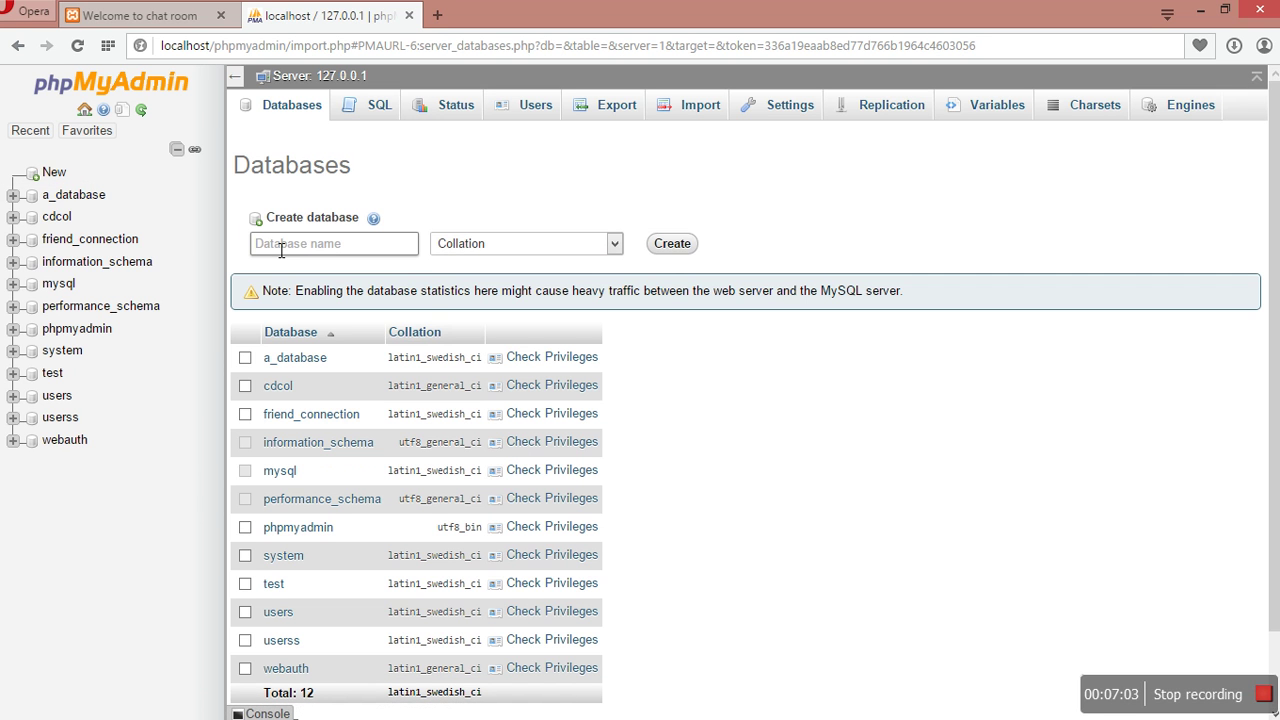
type("chat")
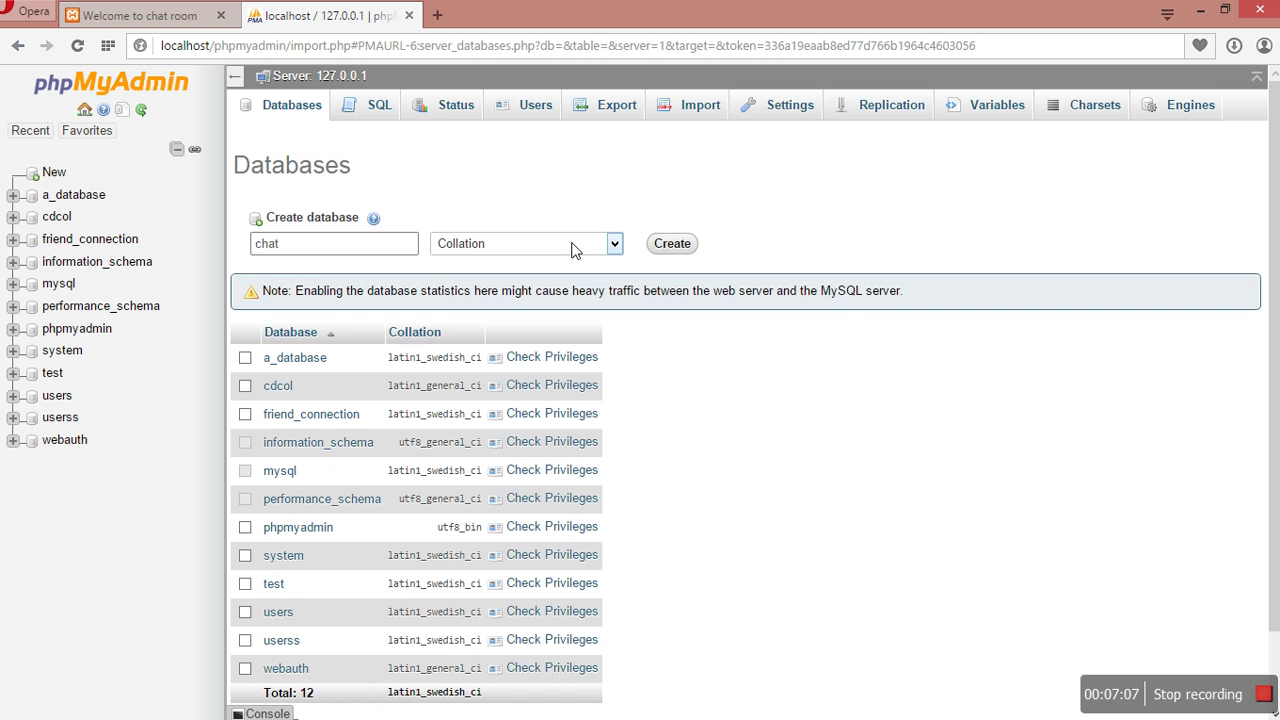
left_click(688, 250)
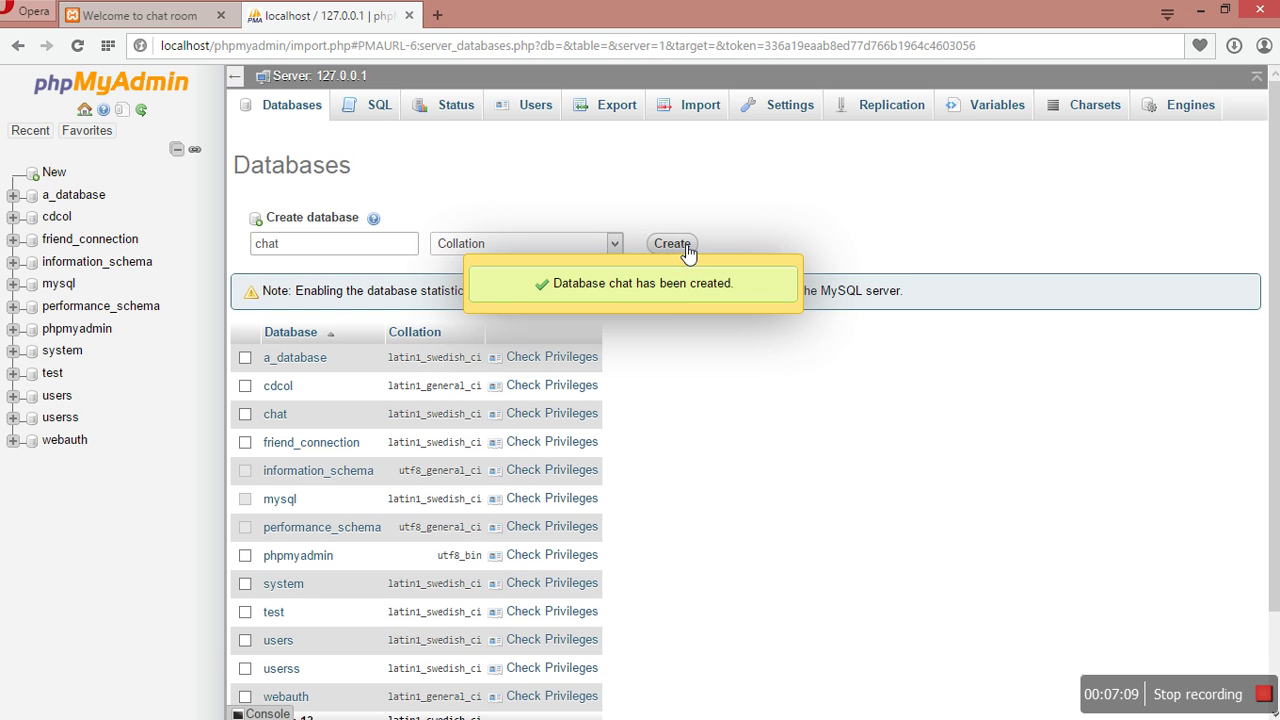
left_click(672, 298)
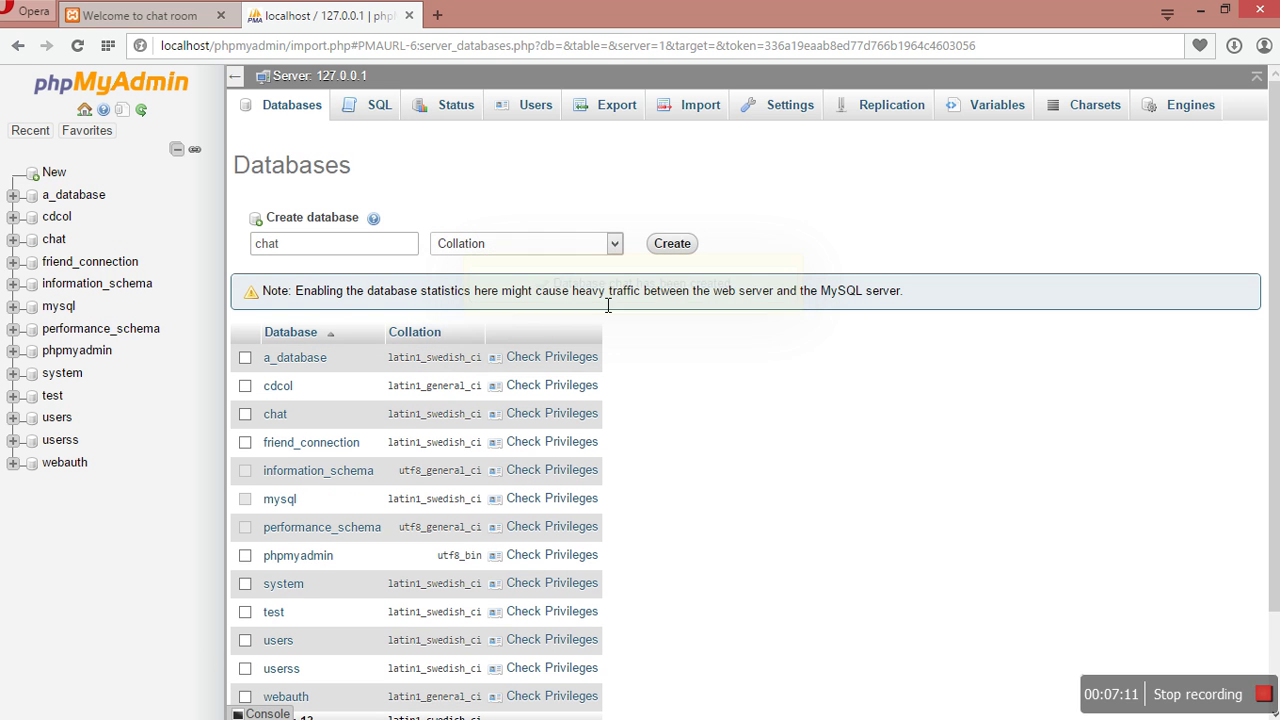
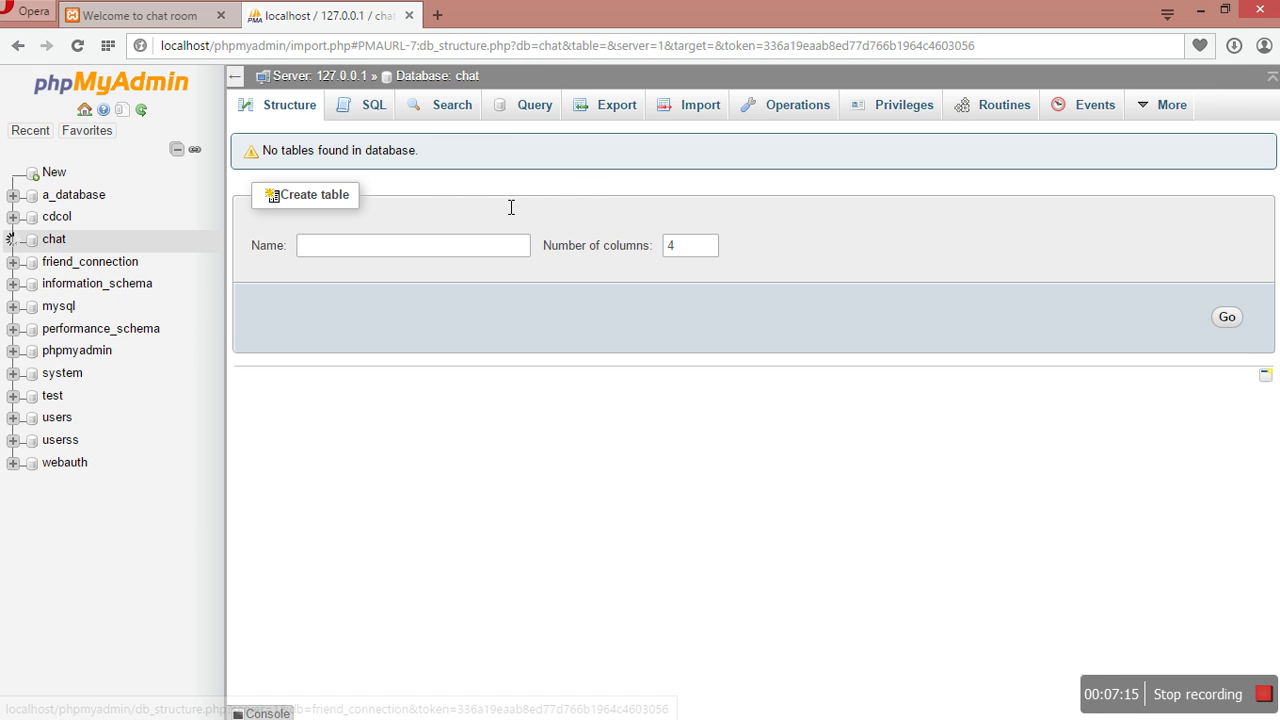
- Open the chat database's Import page and begin choosing a file to upload
left_click(62, 242)
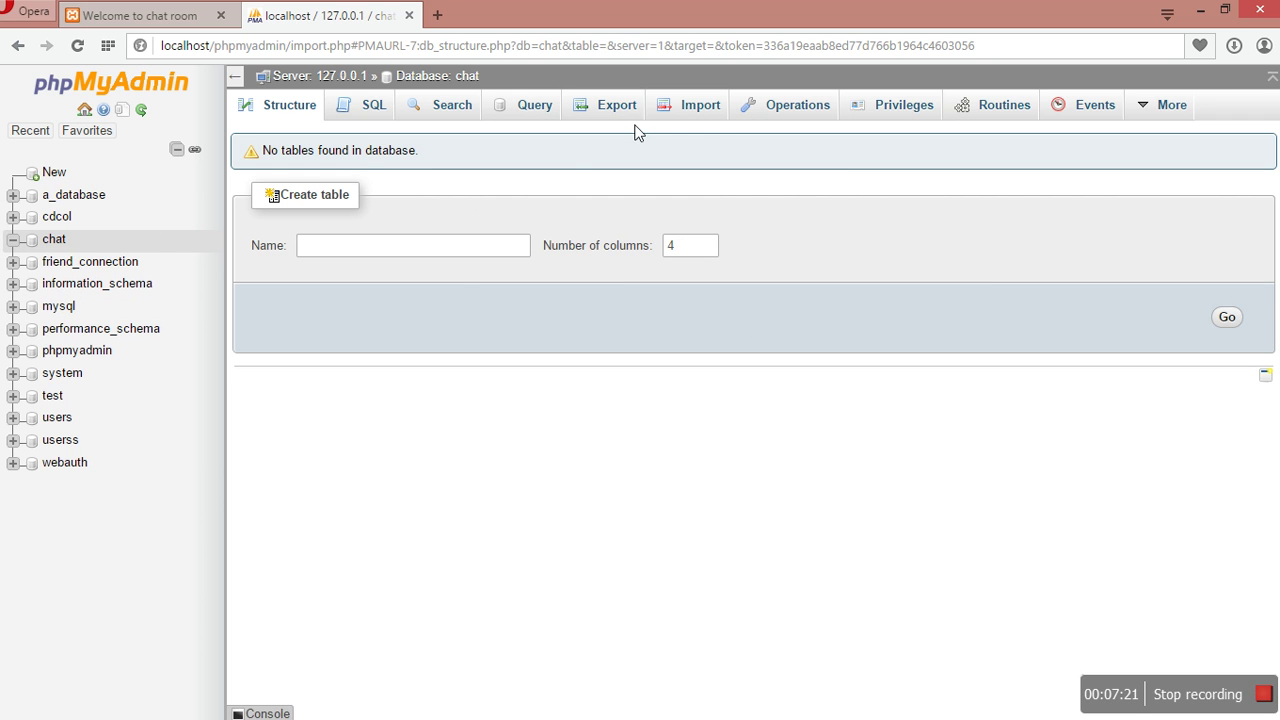
left_click(703, 117)
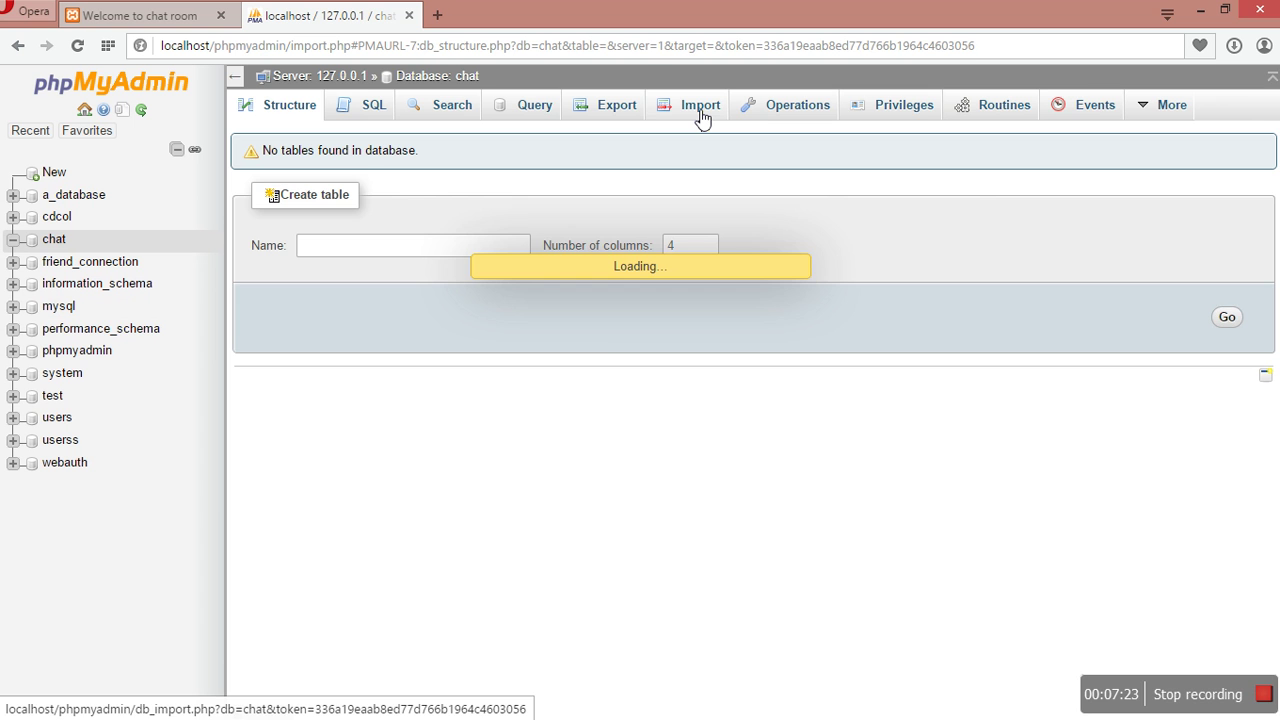
left_click(441, 299)
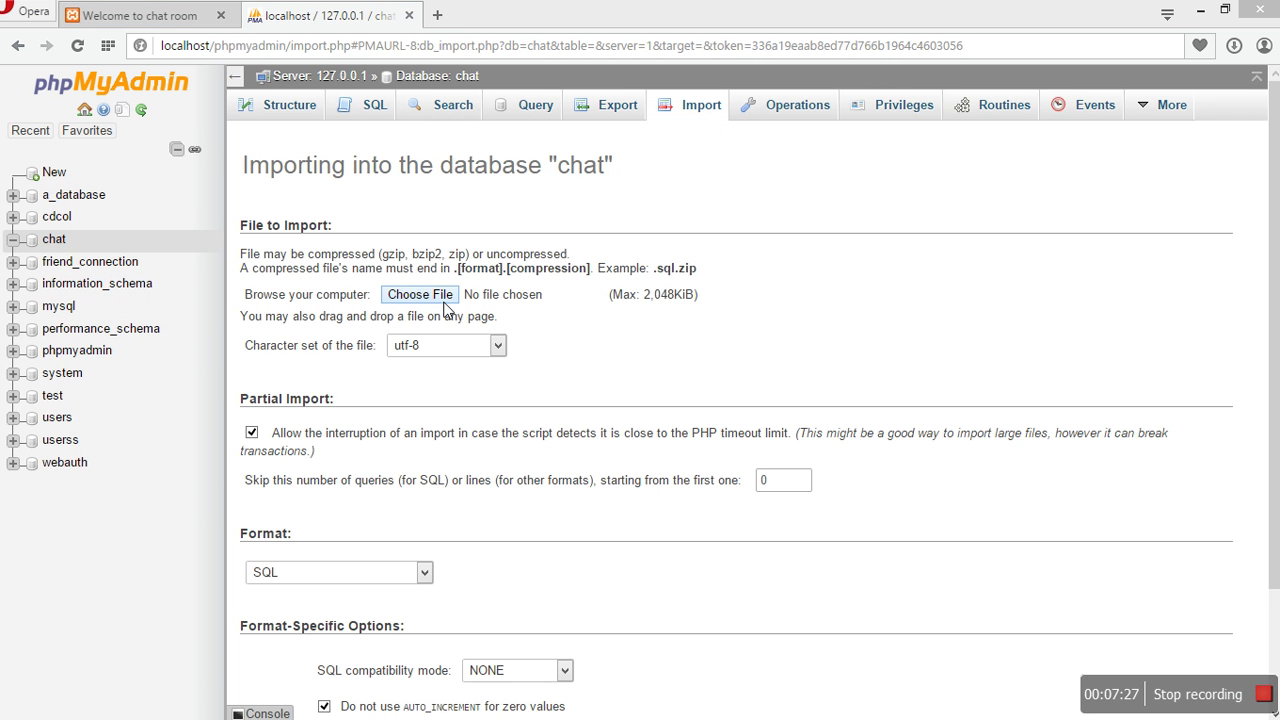
- Locate the htdocs\chat\database folder containing chat.sql in File Explorer
left_click(390, 185)
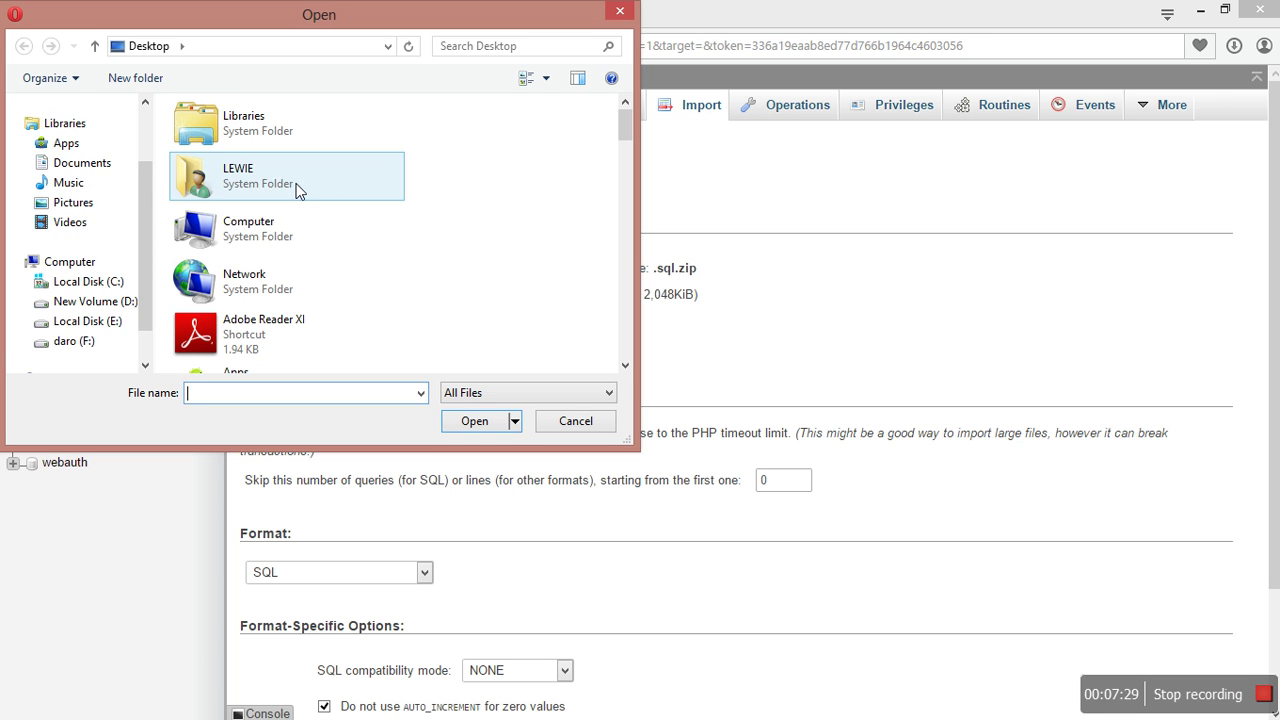
scroll(135, 180, "up", 2)
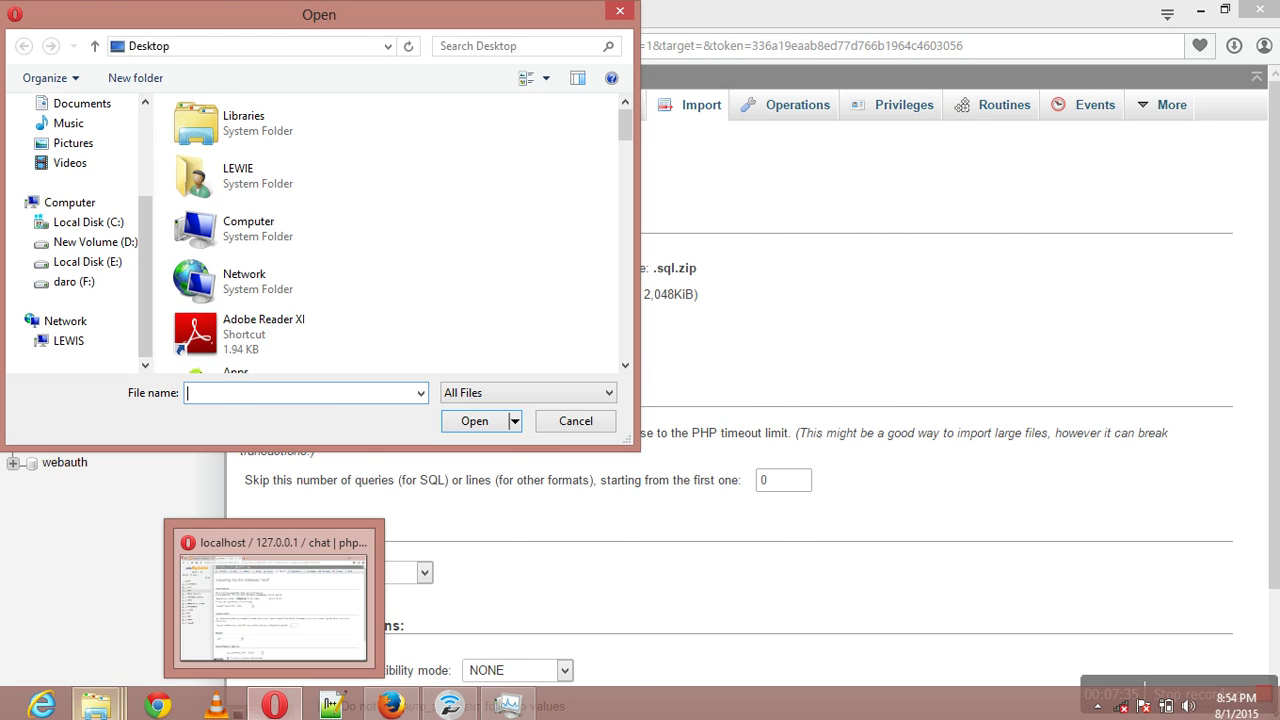
mouse_move(96, 705)
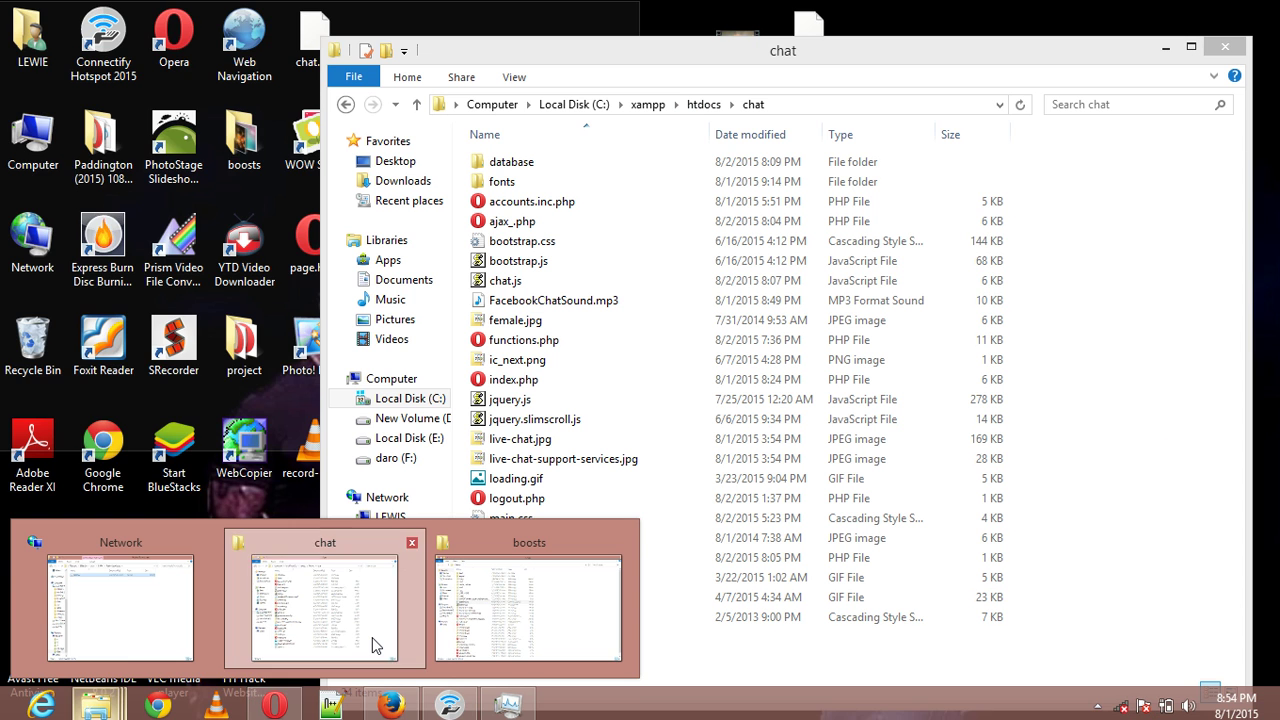
left_click(375, 643)
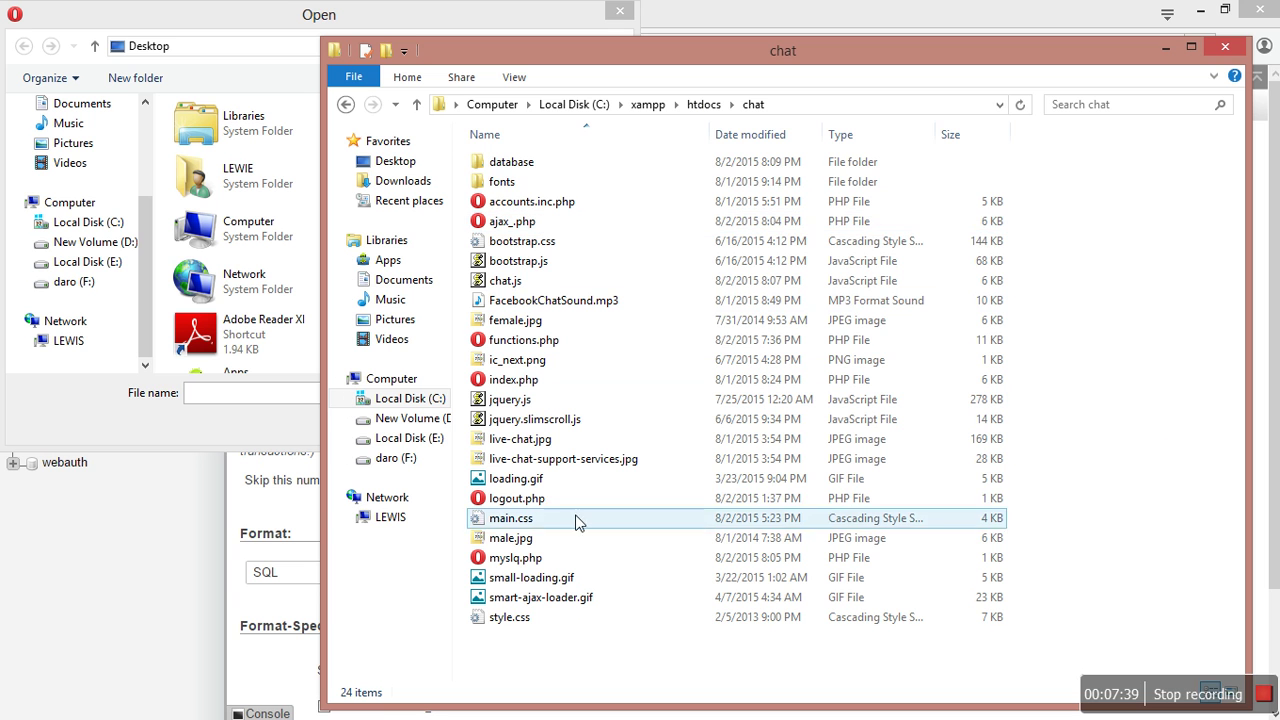
double_click(512, 163)
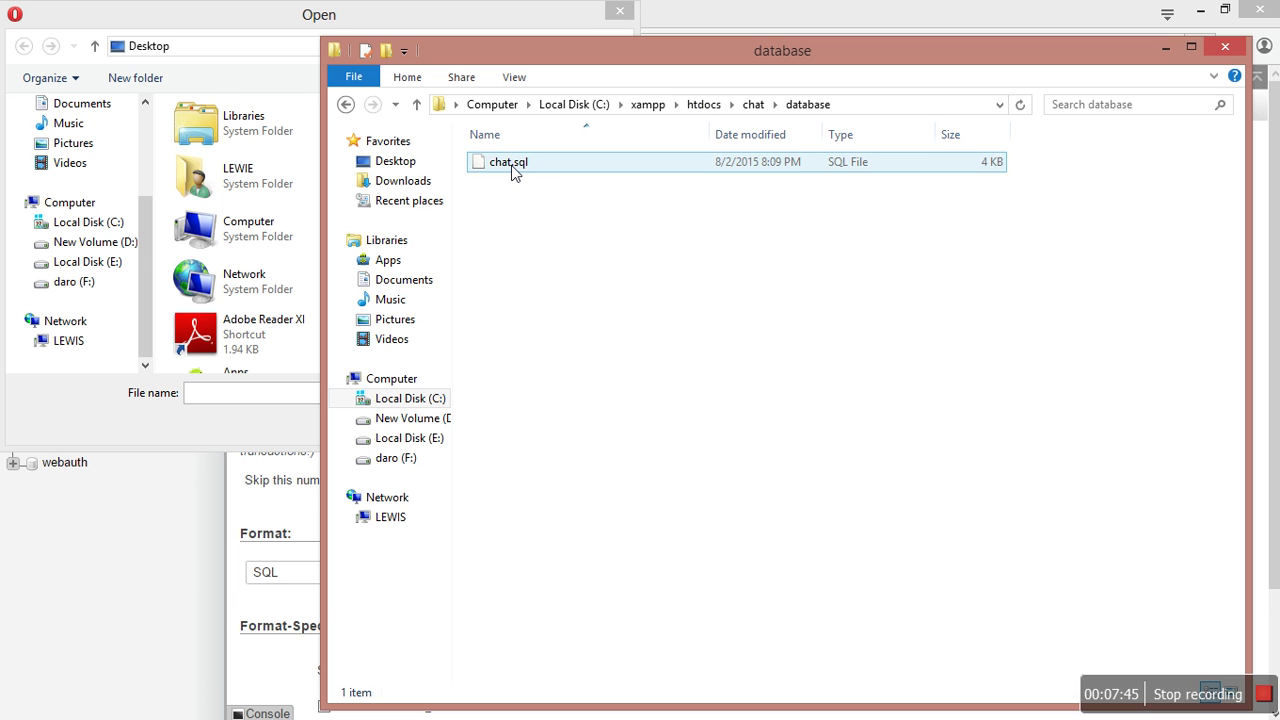
- In the Open dialog, pick chat.sql from the Desktop as the import file
left_click(390, 705)
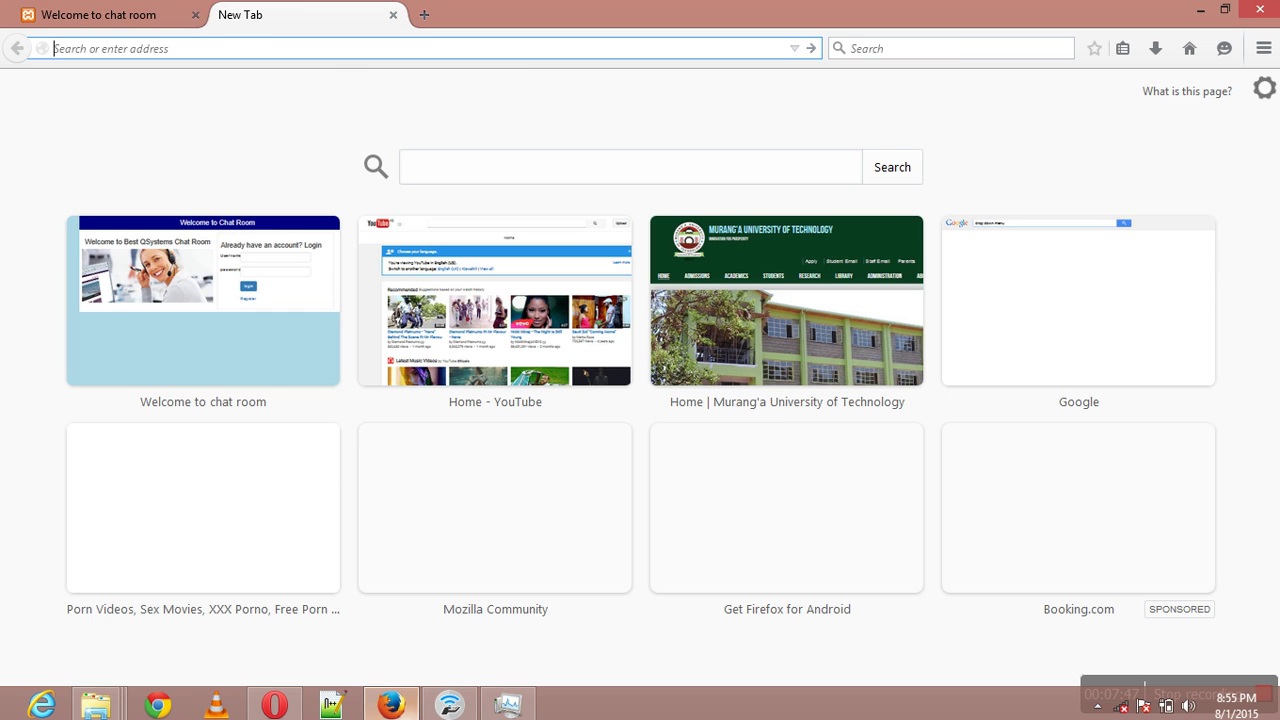
left_click(274, 705)
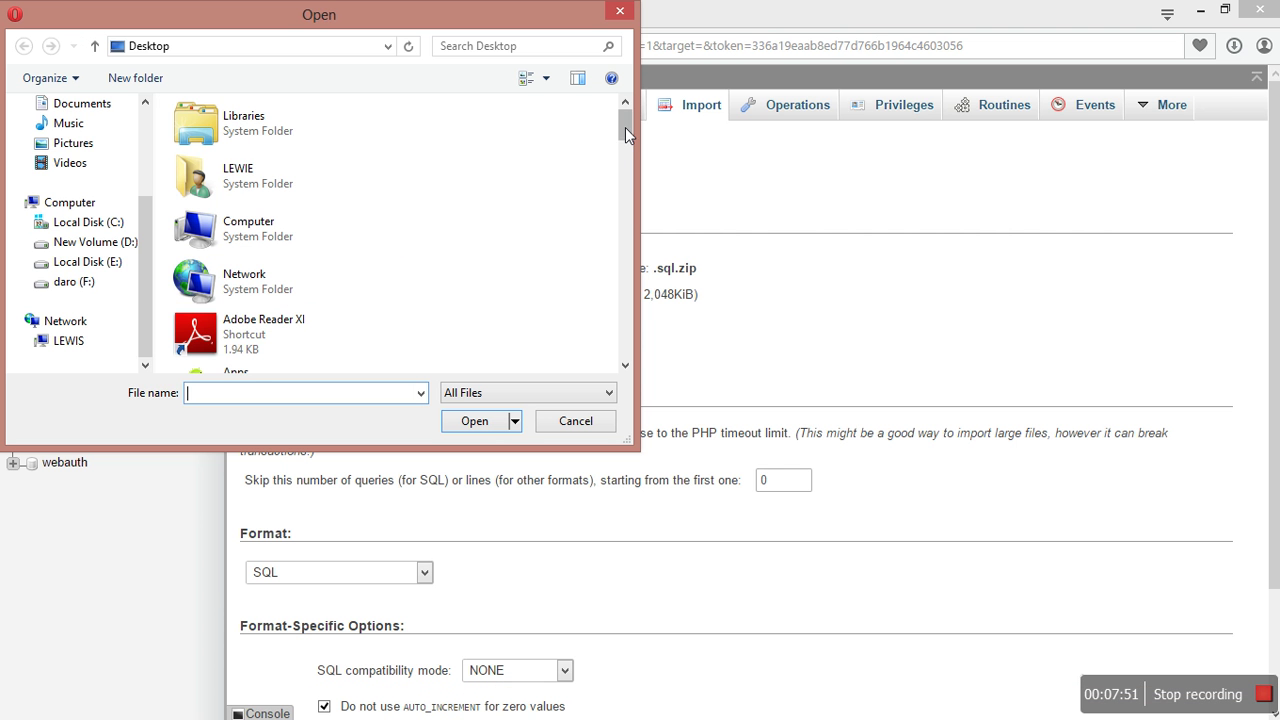
left_click_drag(623, 126, 457, 317)
scroll(350, 310, "down", 3)
left_click(309, 293)
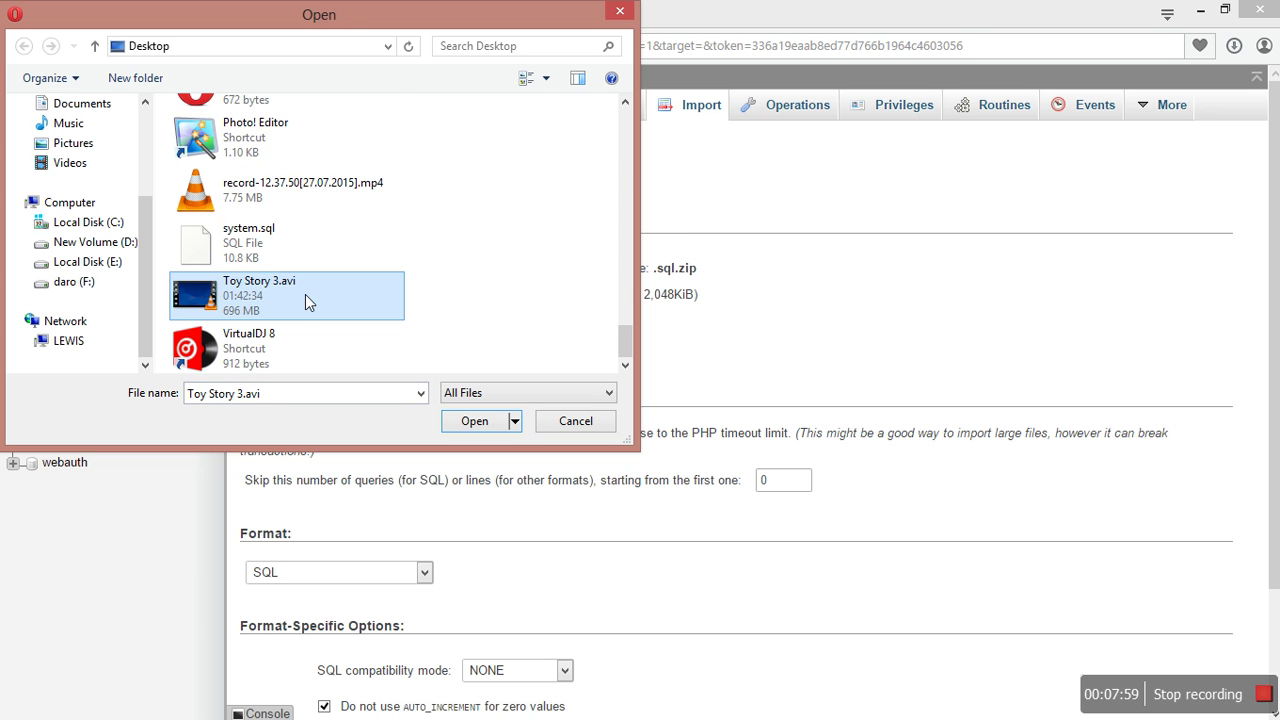
key("c")
key("c")
key("c")
key("c")
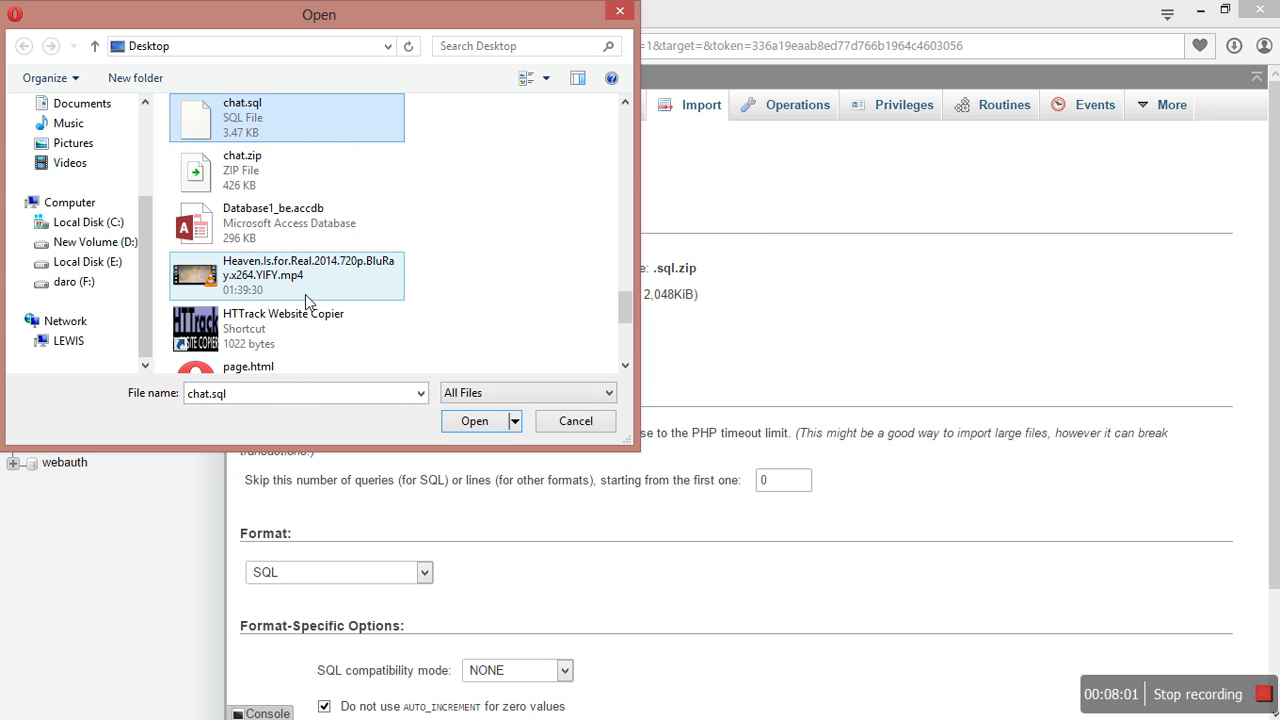
double_click(268, 112)
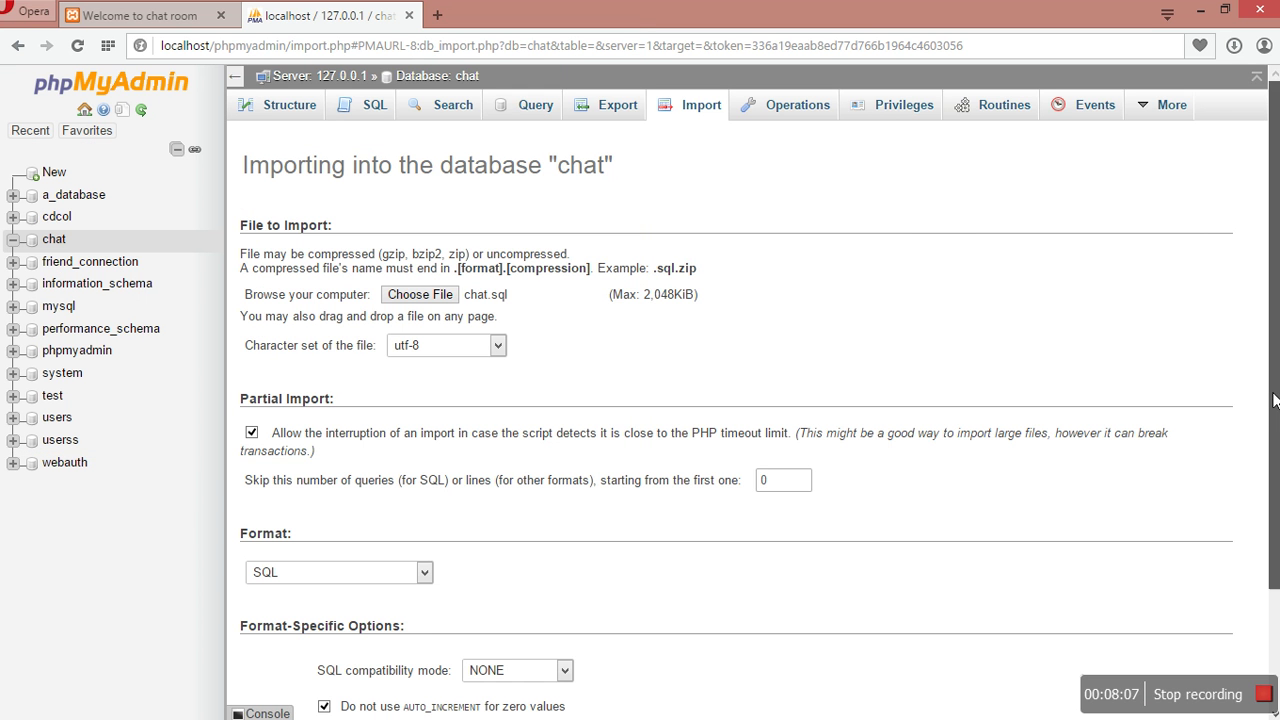
- Run the chat.sql import so all 16 queries succeed, then return to the chat room tab
scroll(1273, 400, "down", 3)
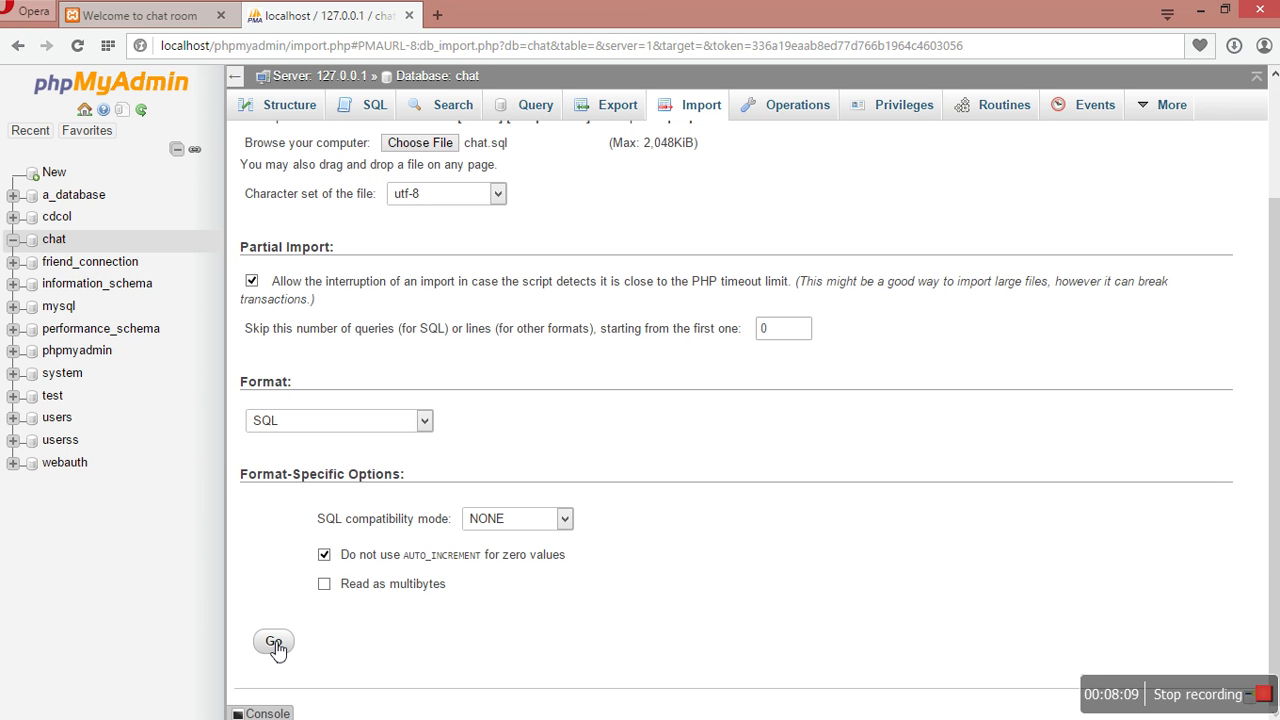
left_click(274, 643)
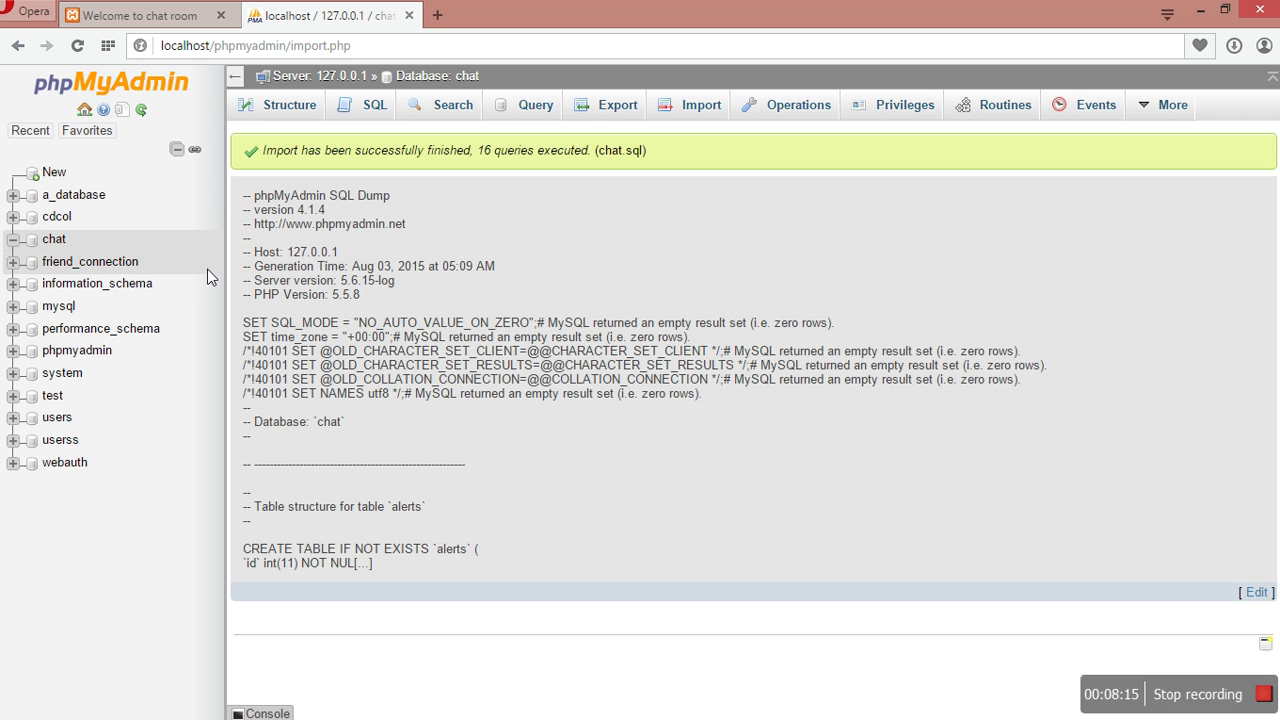
left_click(140, 18)
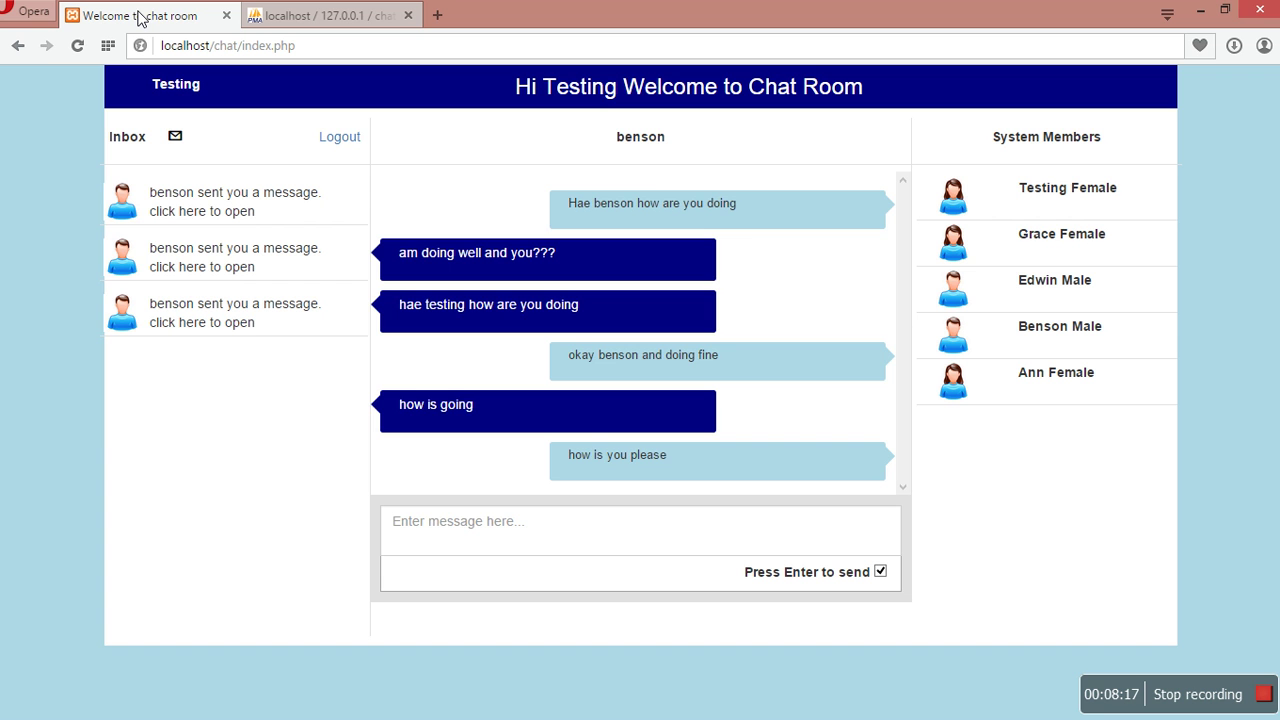
- Log out of the Chat Room in both Opera and Firefox, then return to phpMyAdmin's import results
left_click(343, 137)
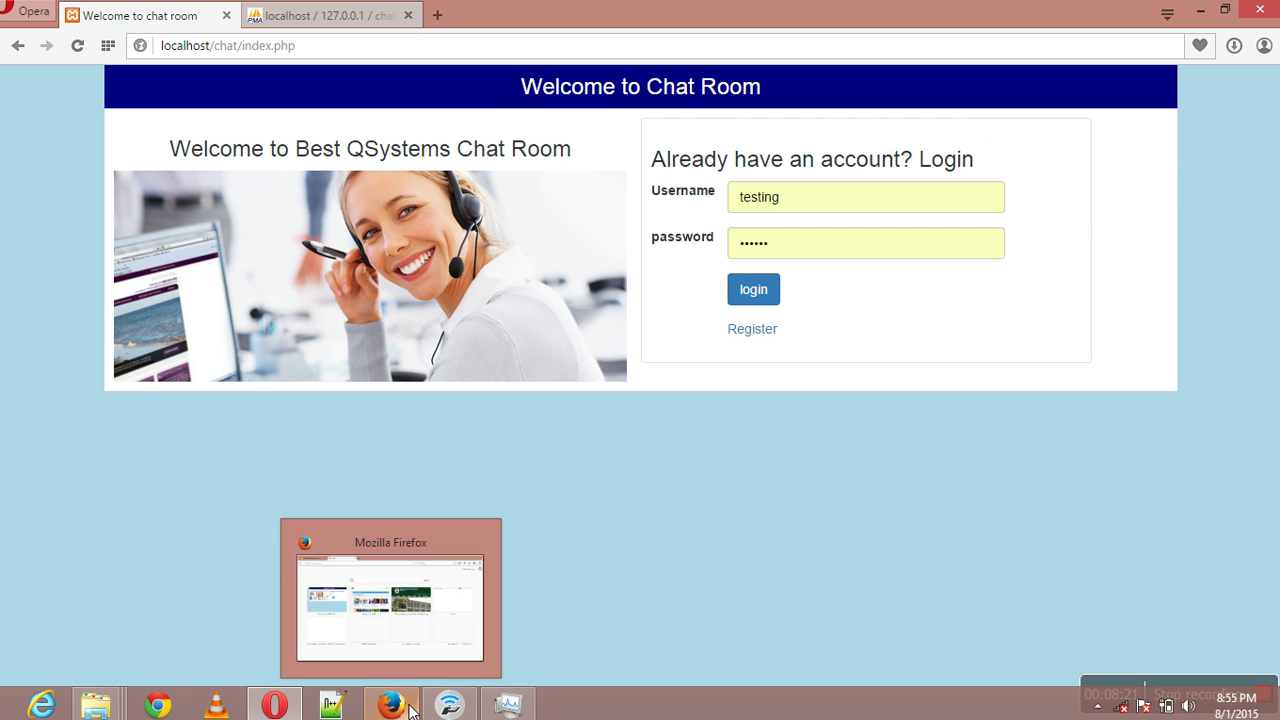
left_click(391, 705)
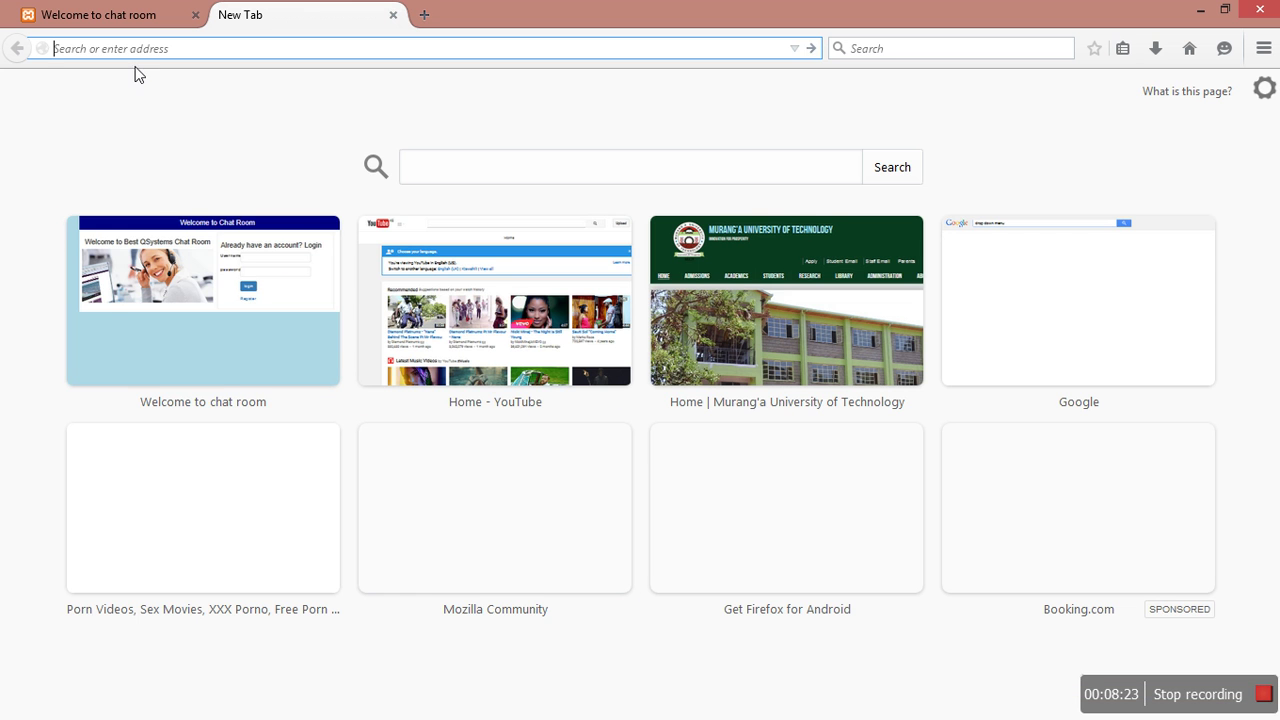
left_click(116, 20)
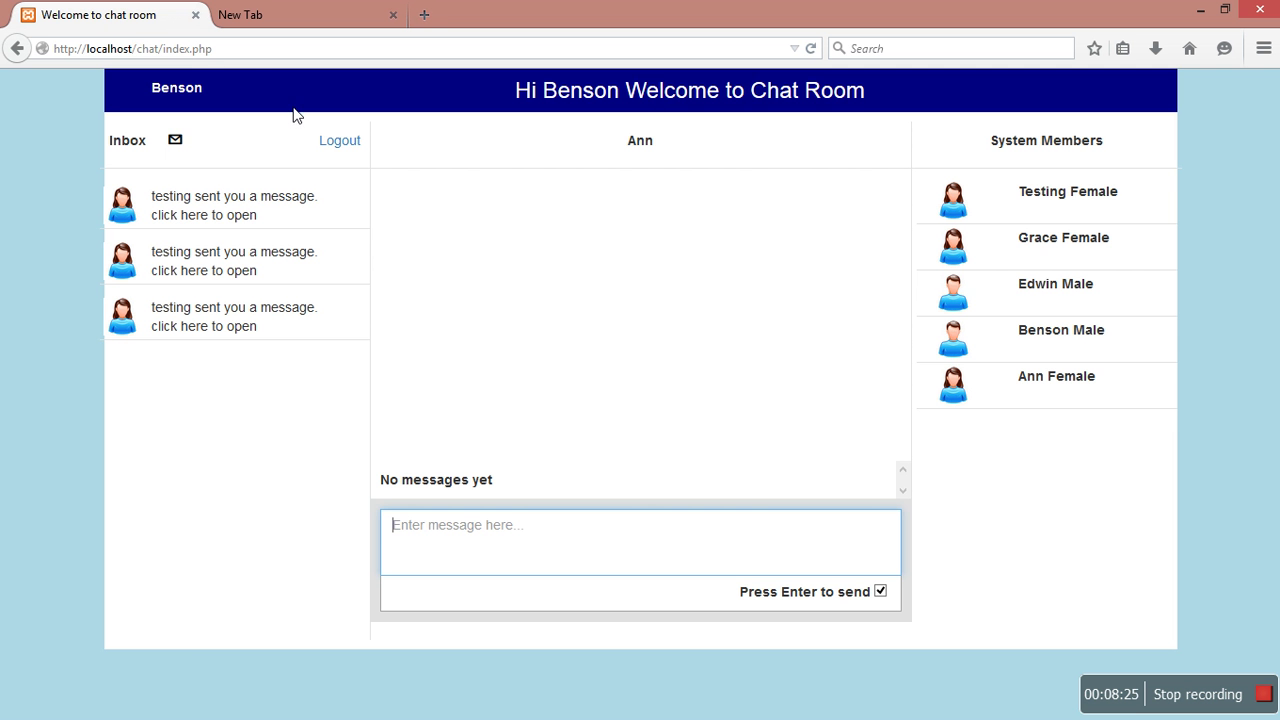
left_click(341, 145)
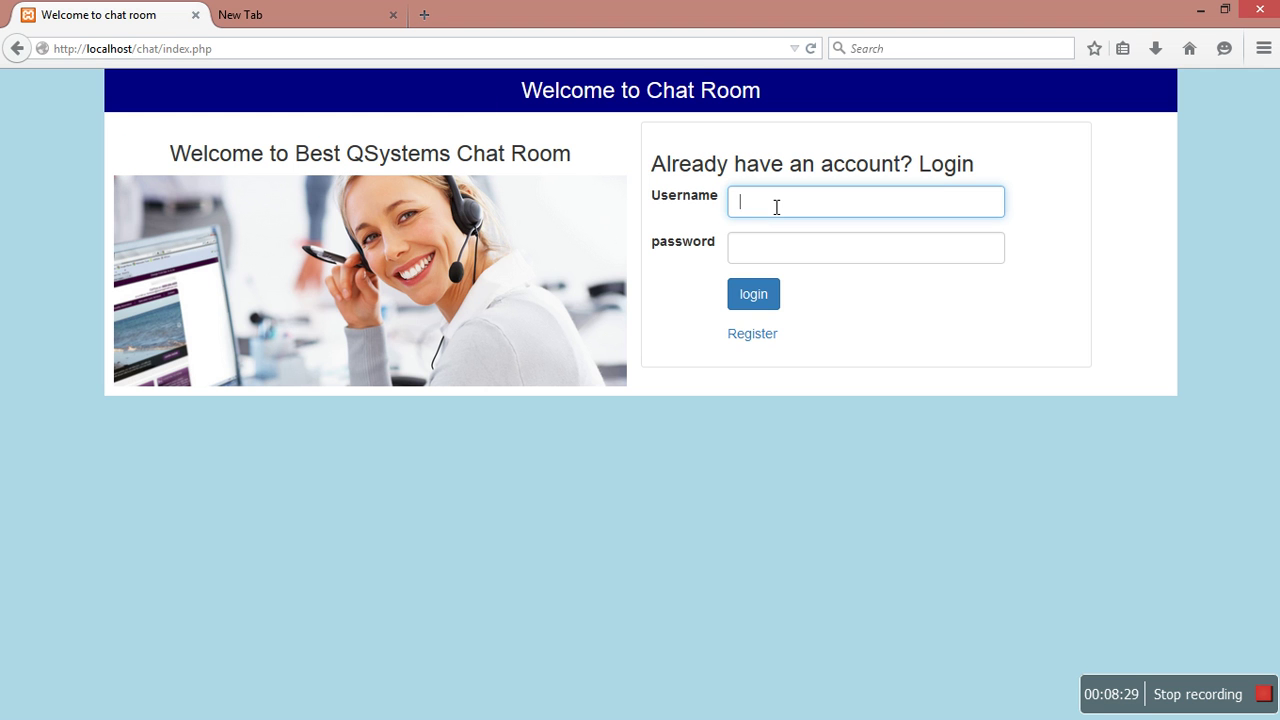
type("enson")
key("BackSpace")
key("BackSpace")
key("BackSpace")
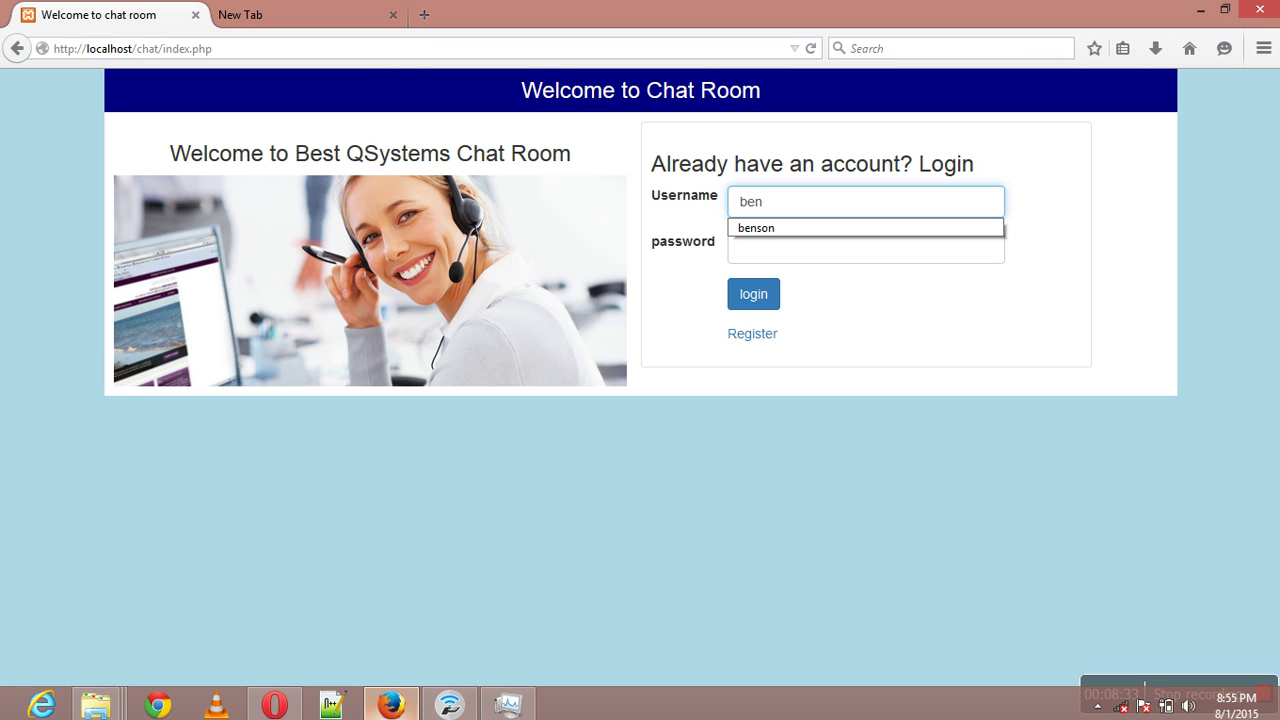
left_click(274, 705)
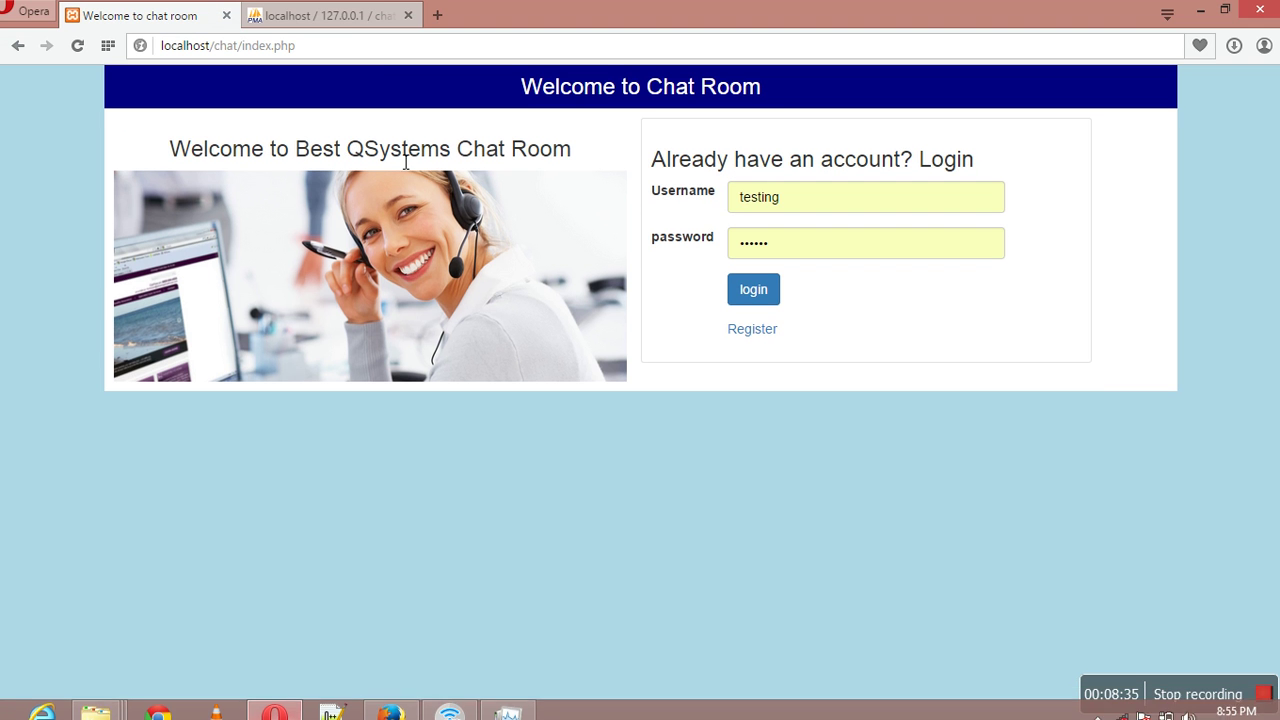
left_click(322, 24)
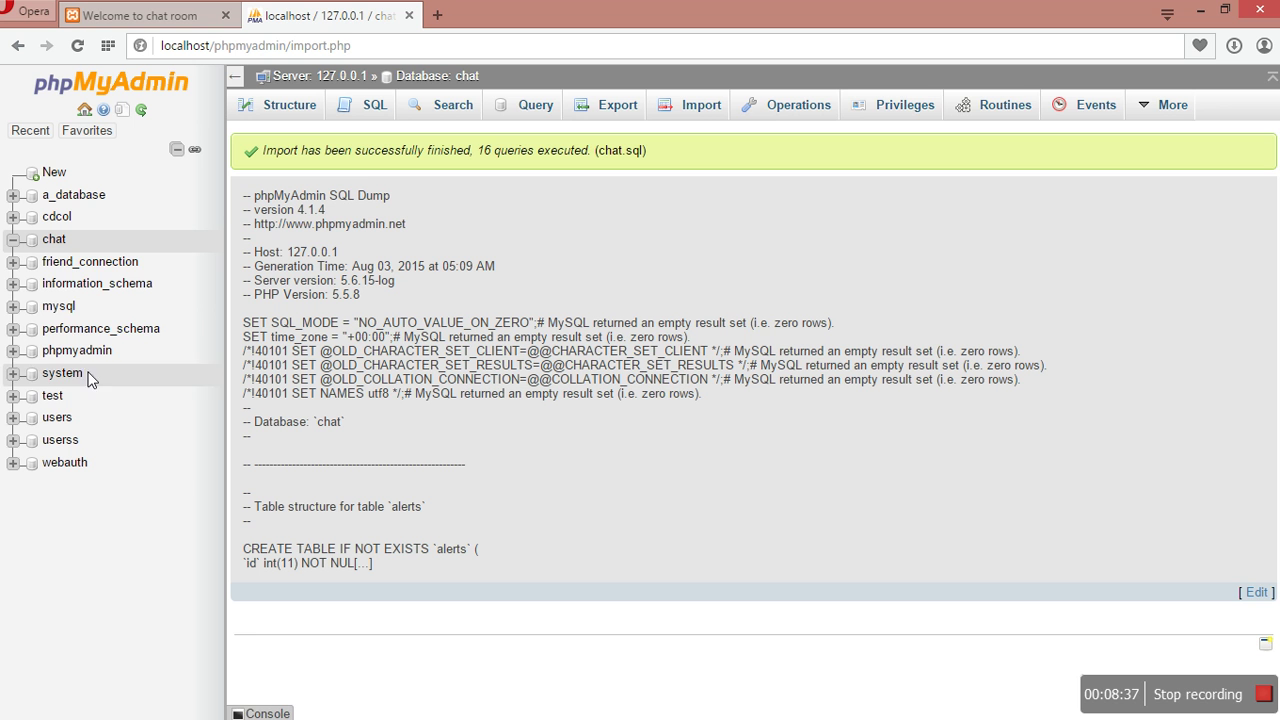
- Browse the chat database's users table, showing its 5 rows among the 6 tables
left_click(54, 242)
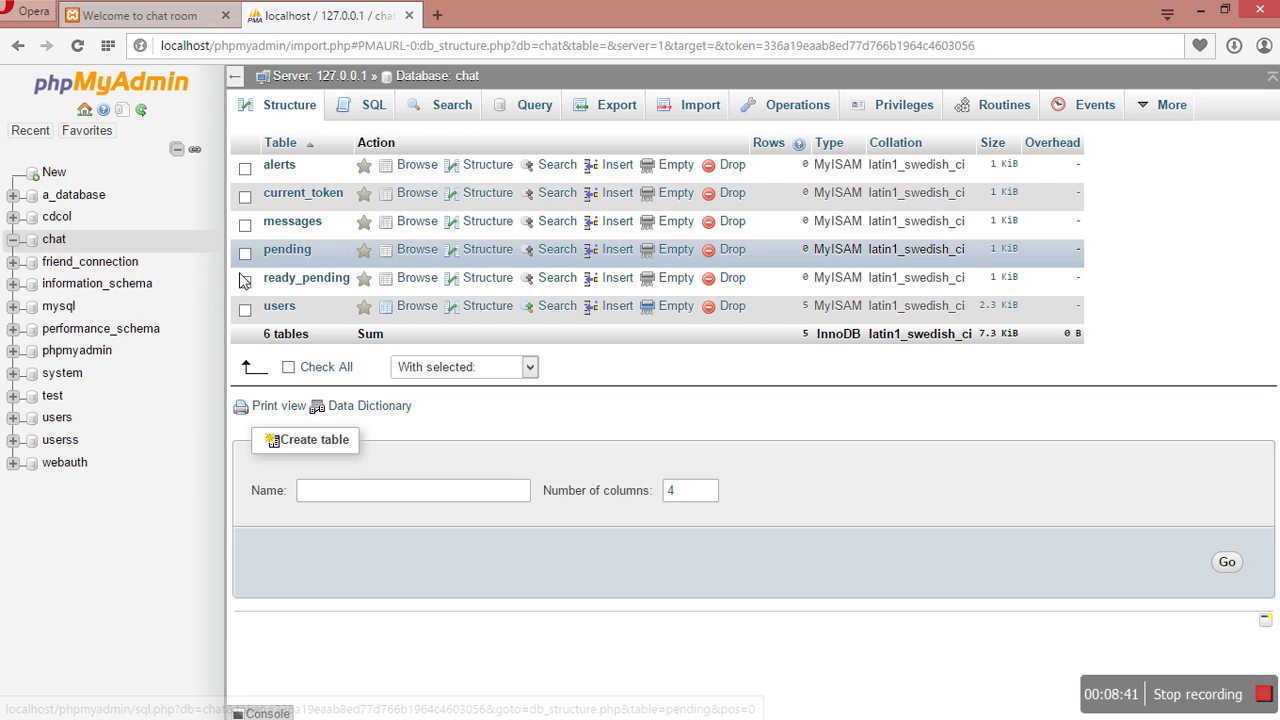
left_click(279, 307)
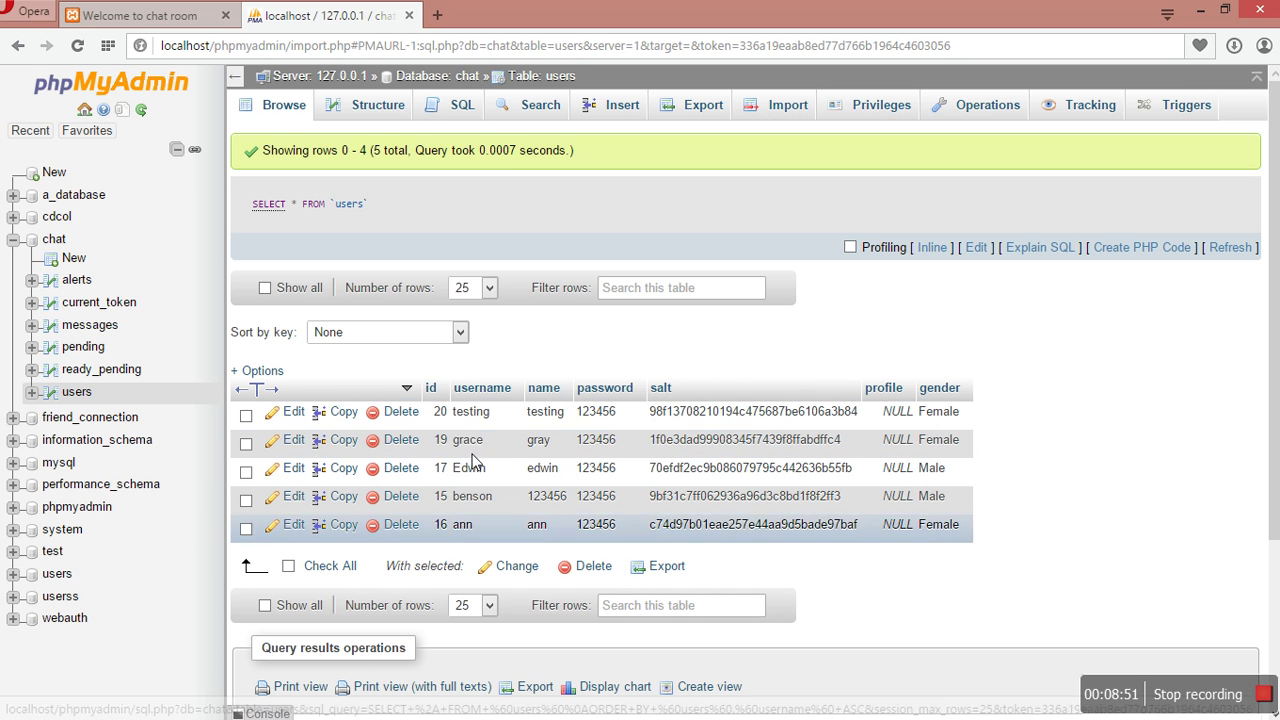
- Log into the Chat Room in Firefox as the second member and dismiss the remember-password prompt
left_click(140, 15)
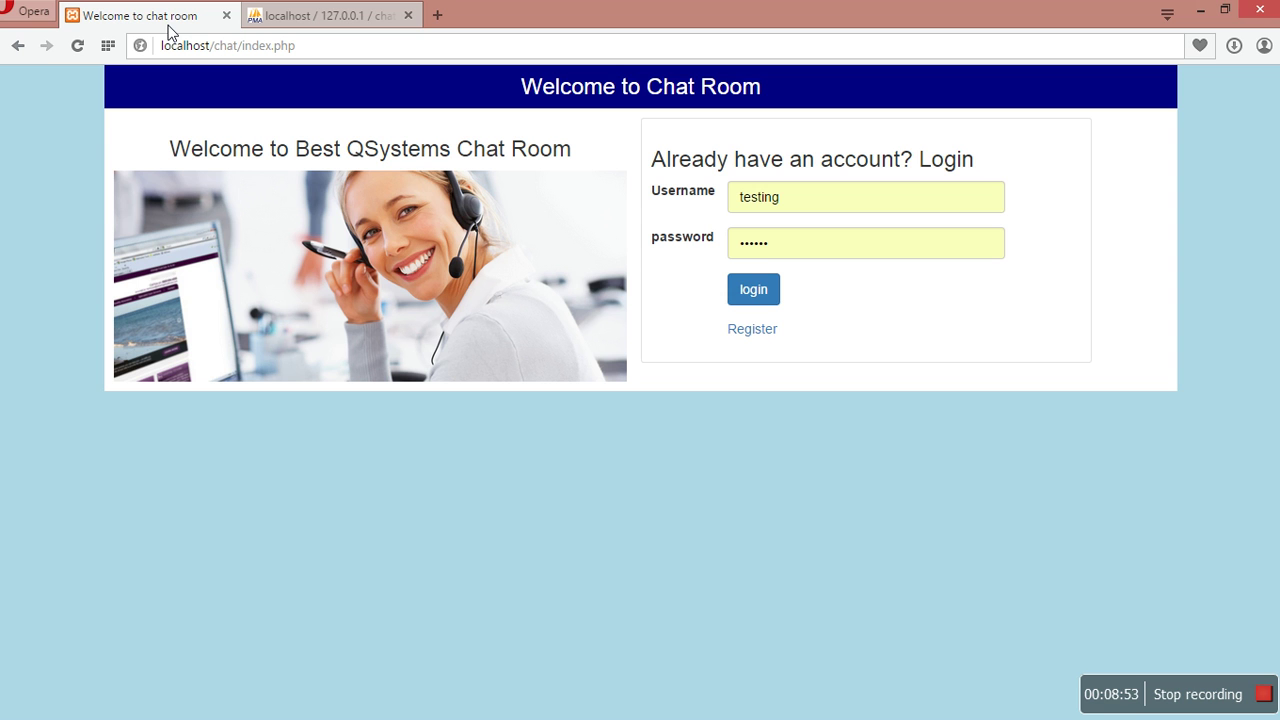
left_click(769, 289)
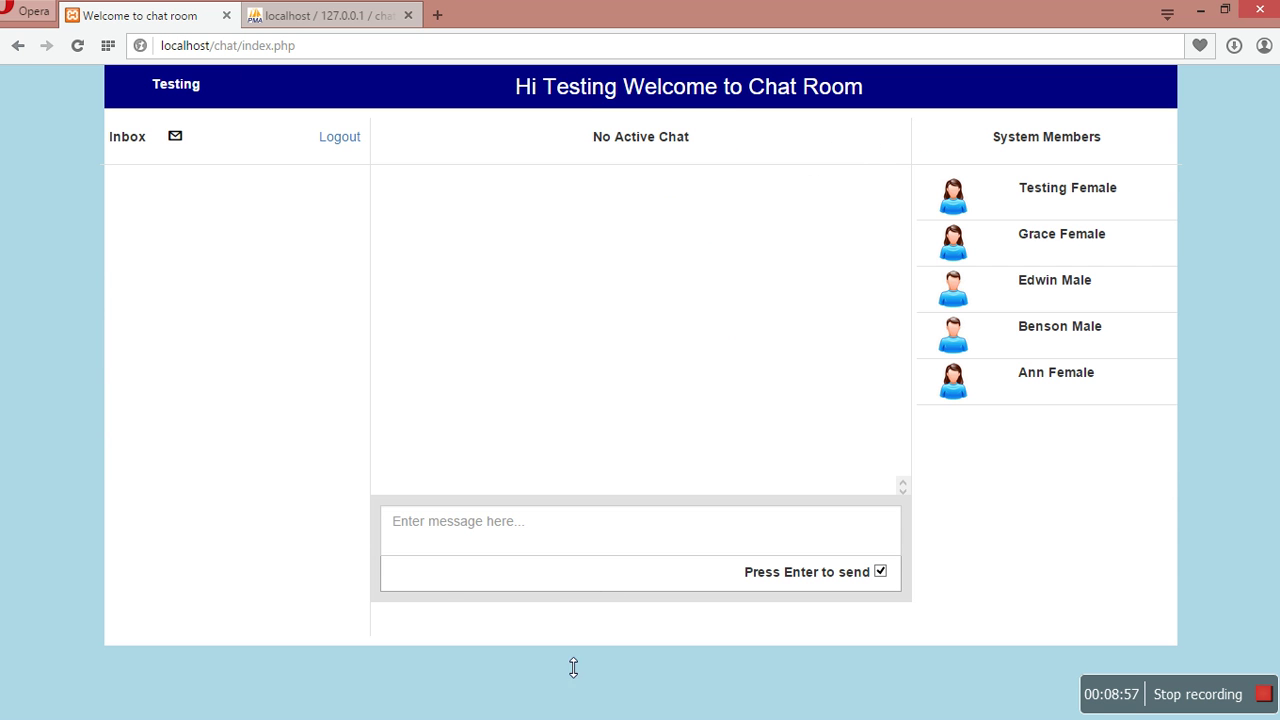
left_click(411, 716)
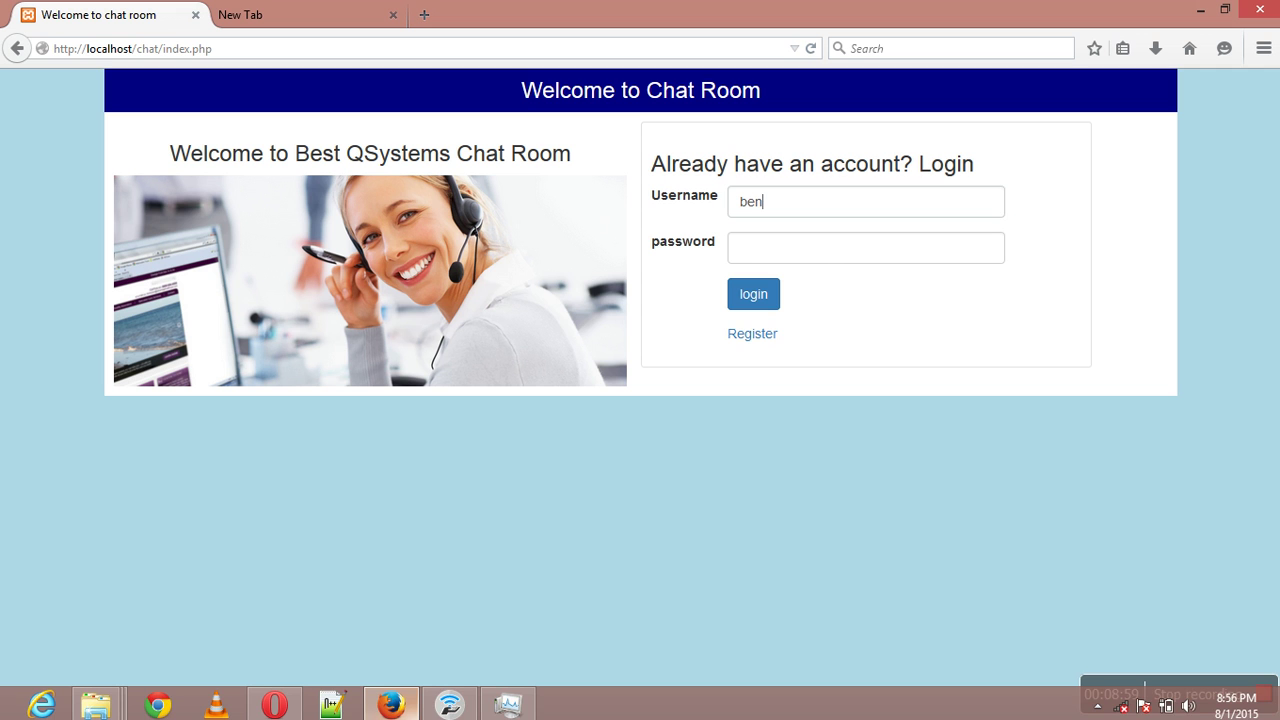
left_click(812, 262)
type("ben")
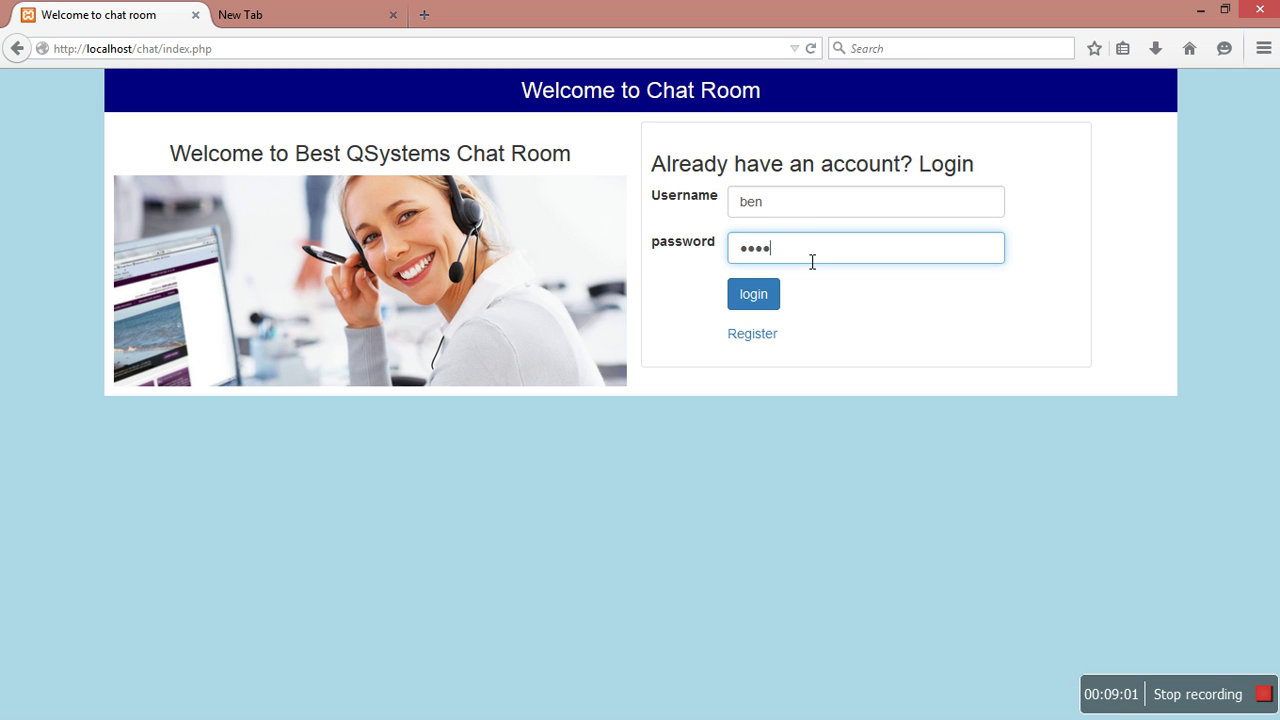
left_click(787, 201)
type("so")
key("BackSpace")
key("BackSpace")
key("BackSpace")
key("BackSpace")
key("BackSpace")
type("ann")
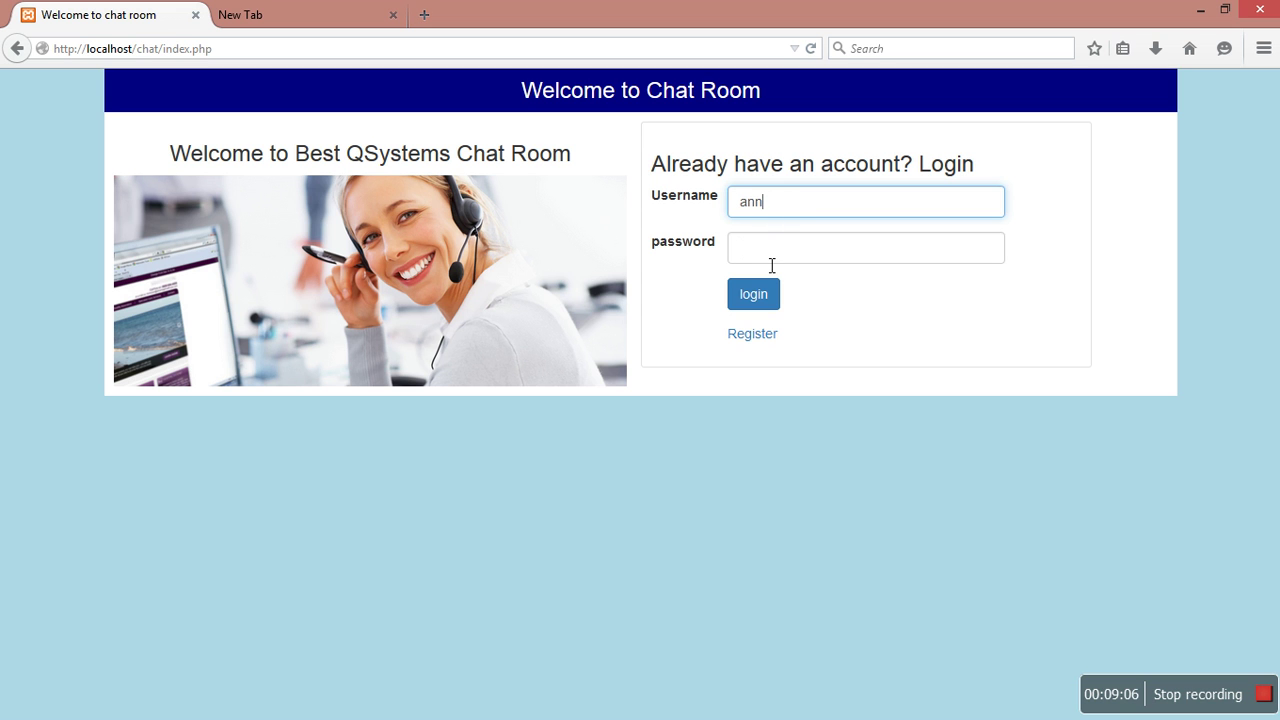
left_click(771, 262)
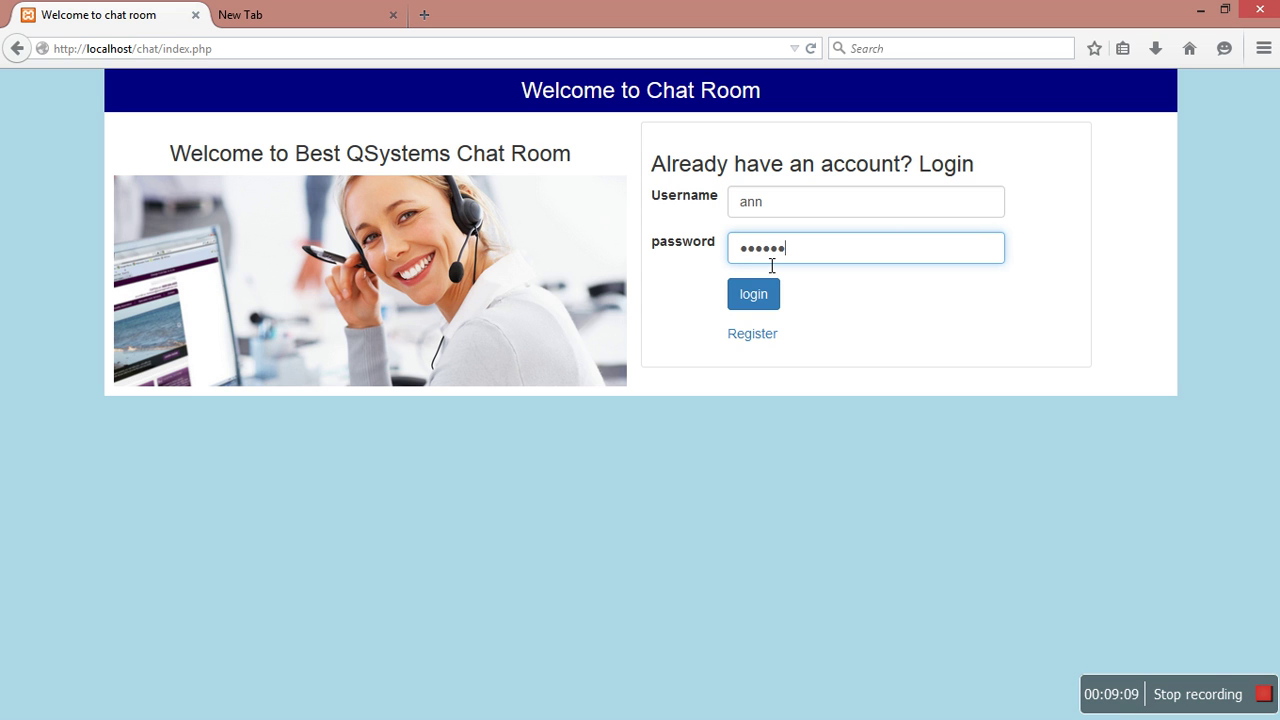
left_click(776, 305)
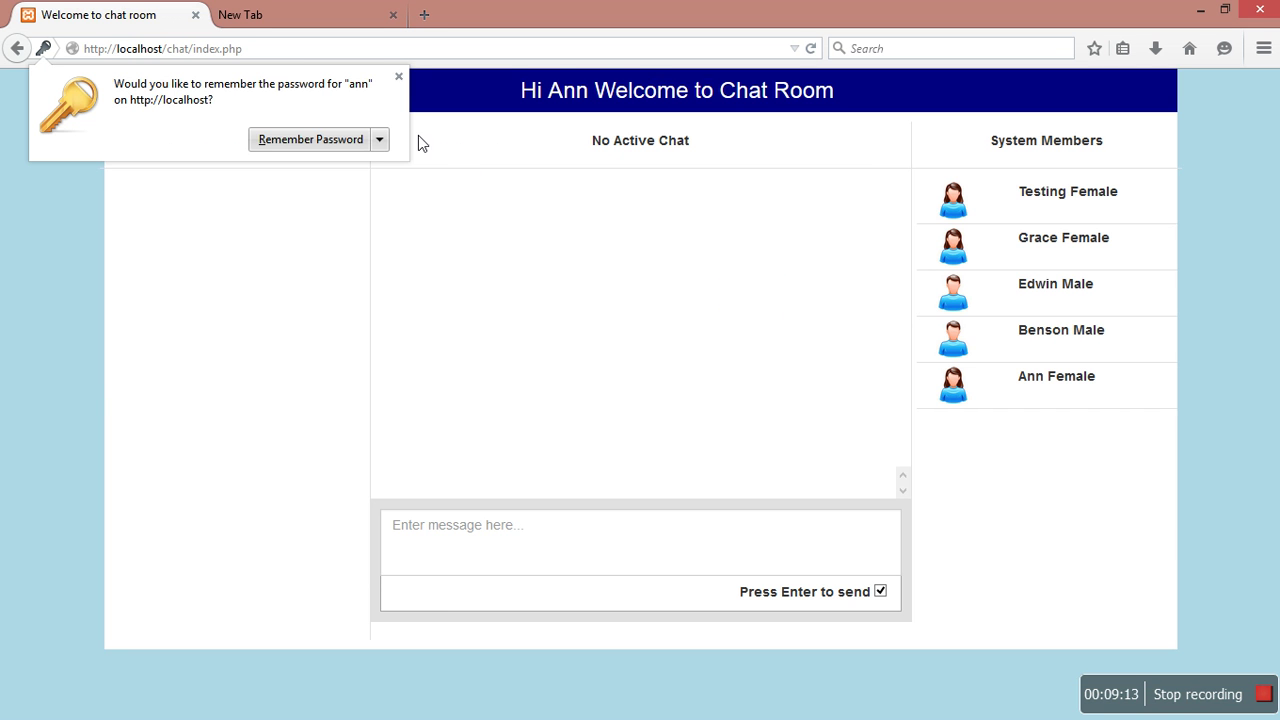
left_click(398, 77)
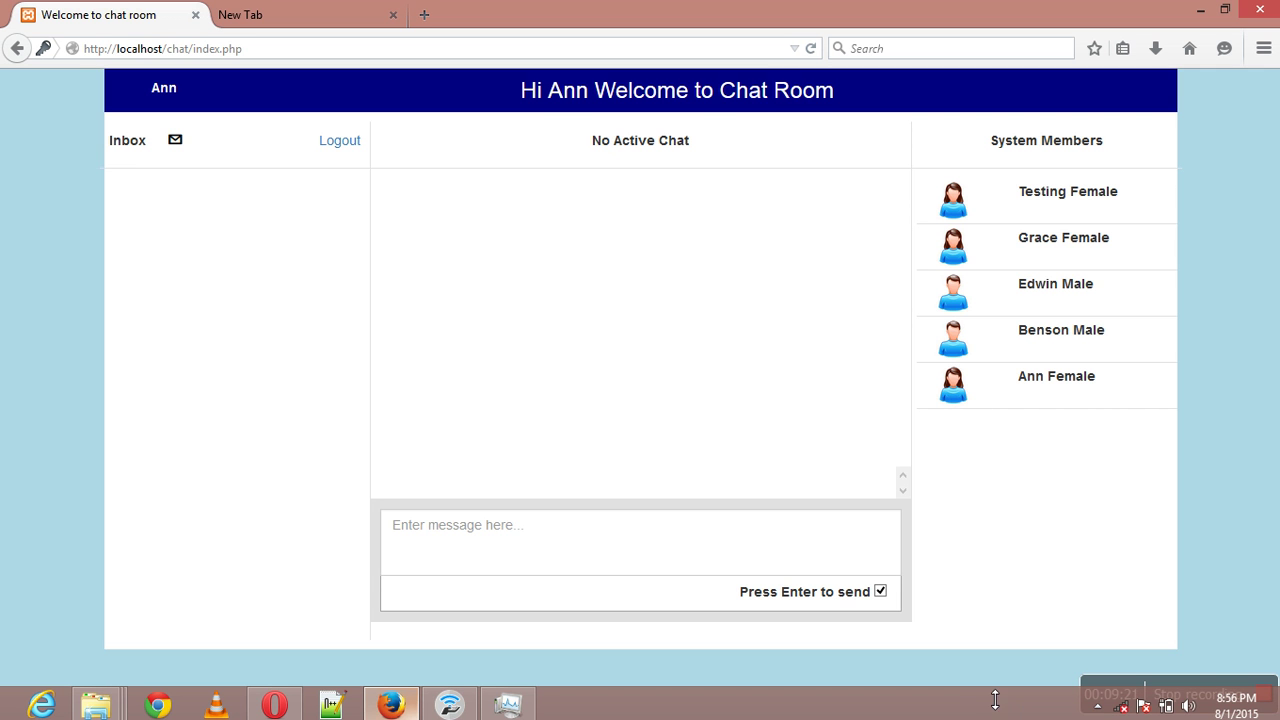
- Stop the Apache server from the XAMPP Control Panel
left_click(1097, 707)
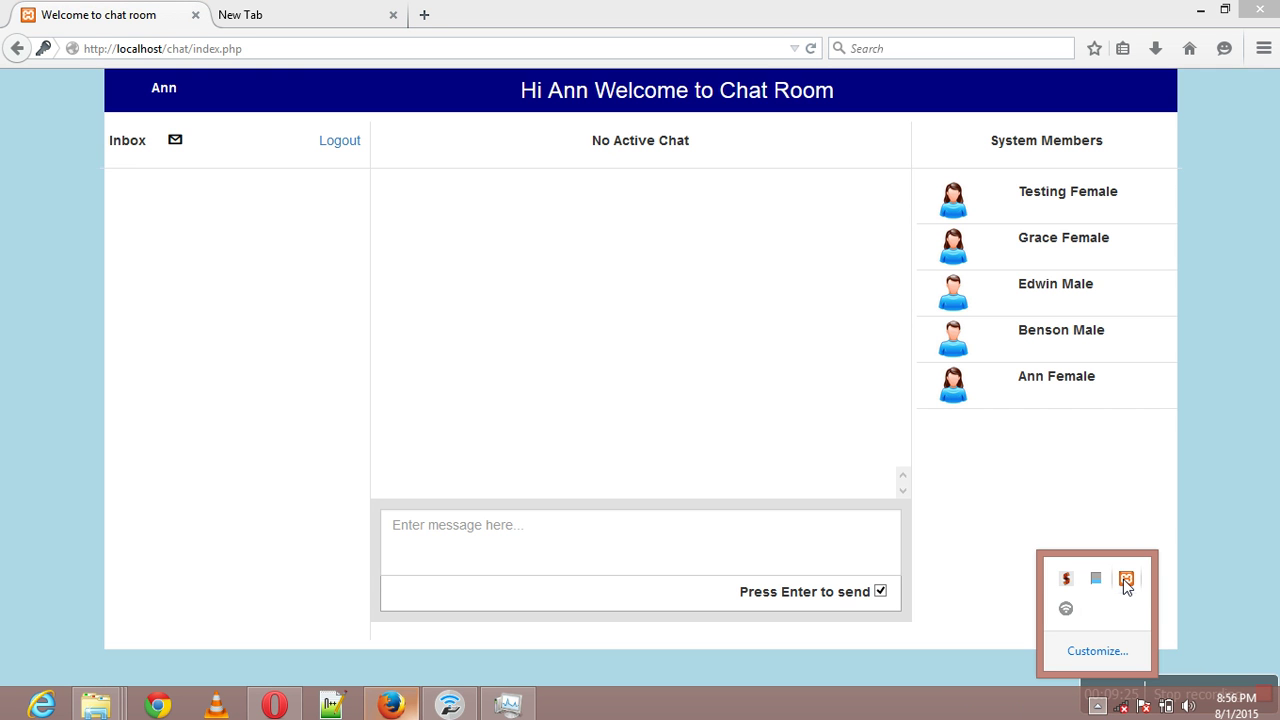
left_click(1126, 578)
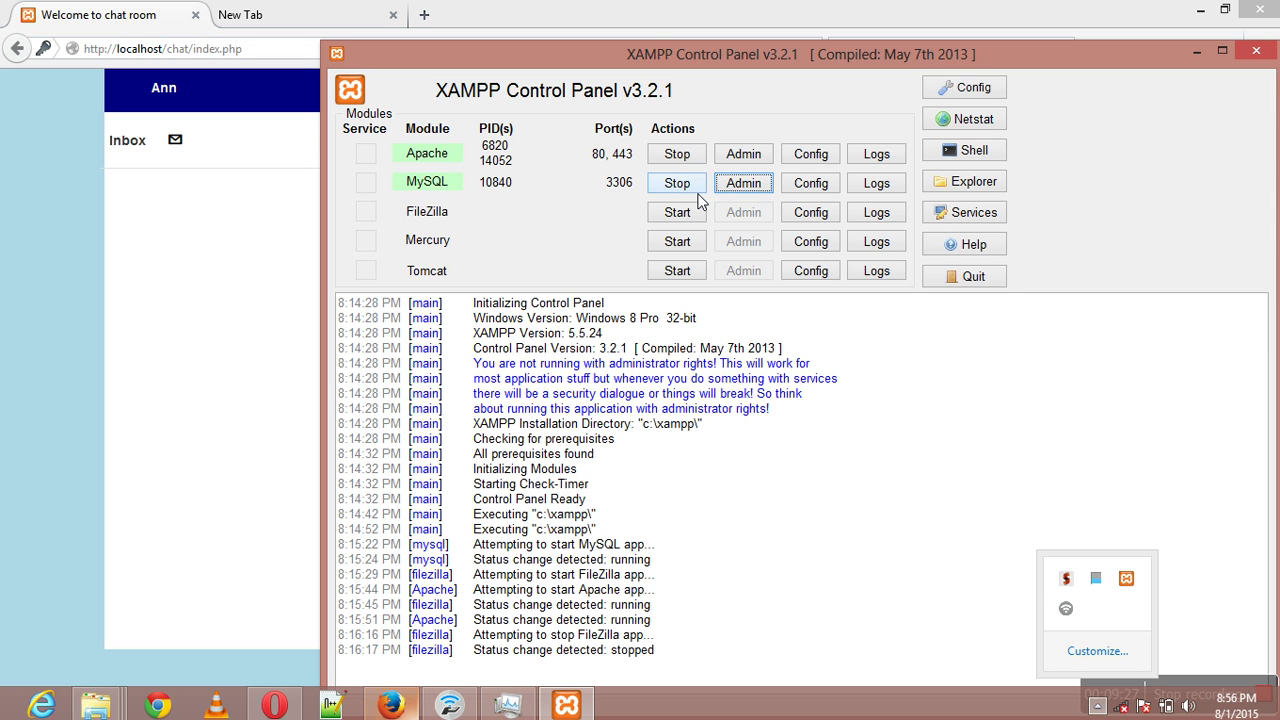
left_click(677, 154)
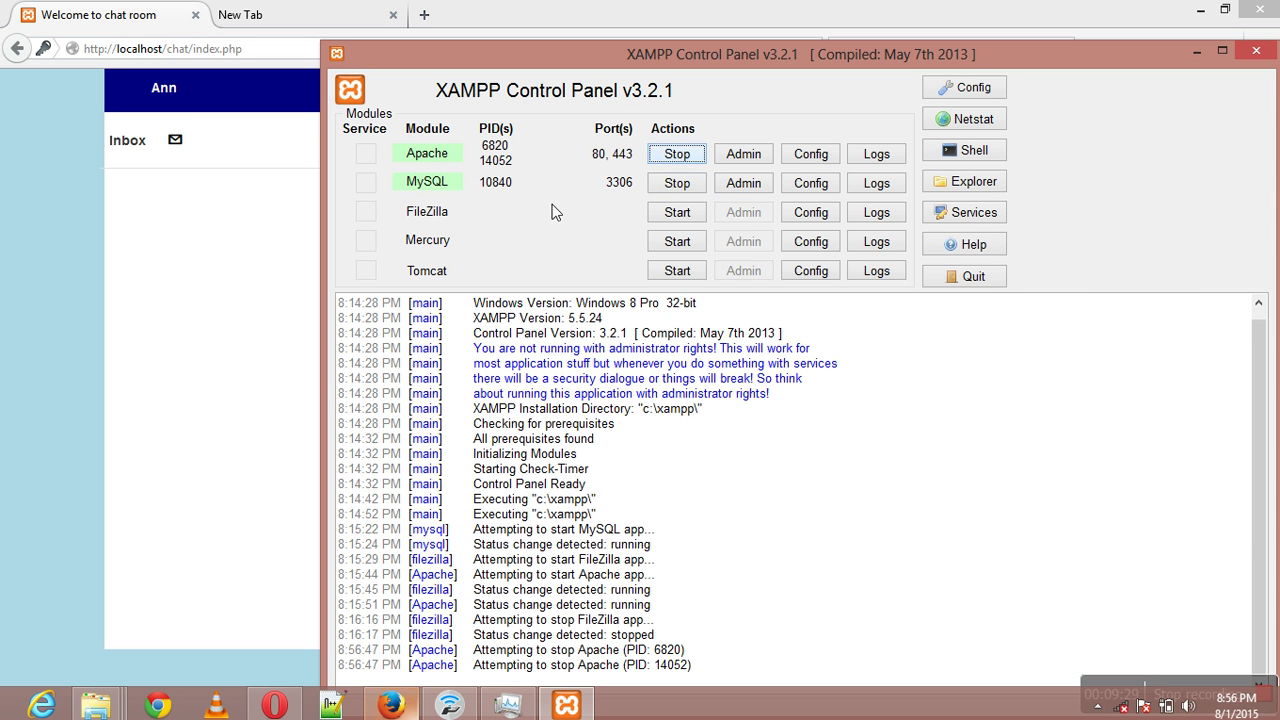
- Highlight the chat page's warning about trouble connecting and reconnecting to the server
left_click(282, 279)
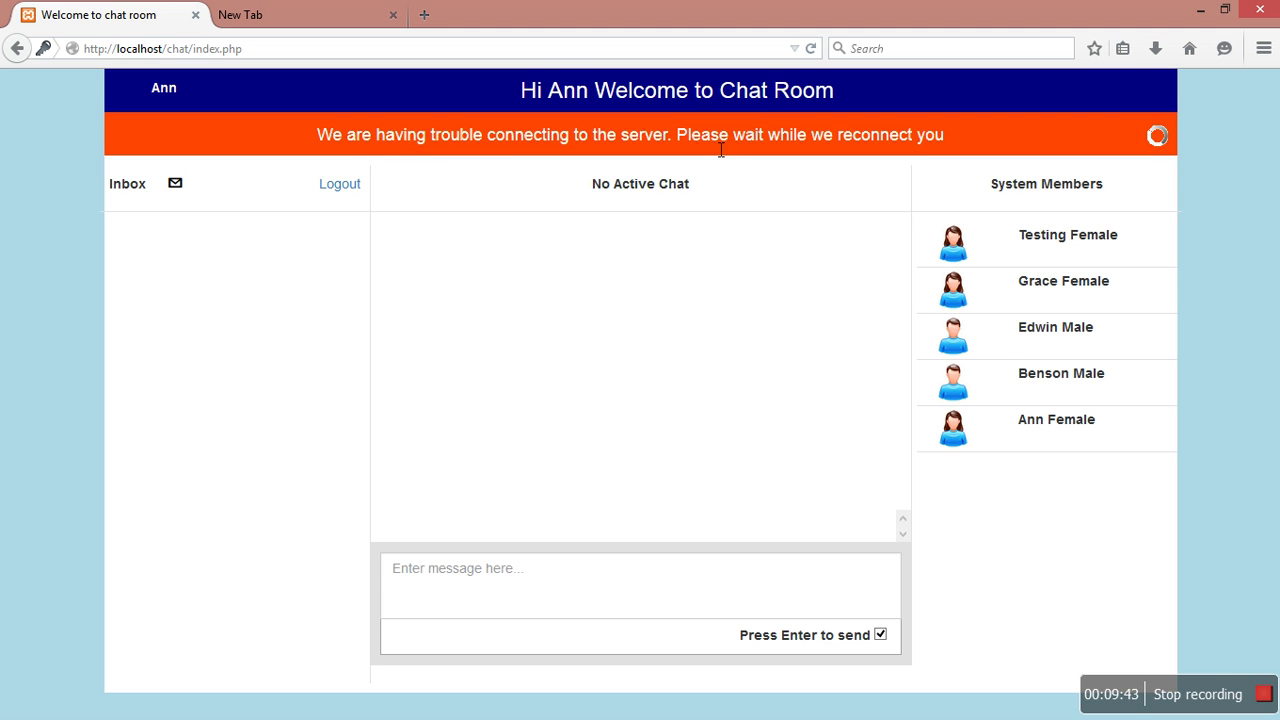
double_click(930, 135)
left_click_drag(977, 131, 703, 127)
left_click(790, 140)
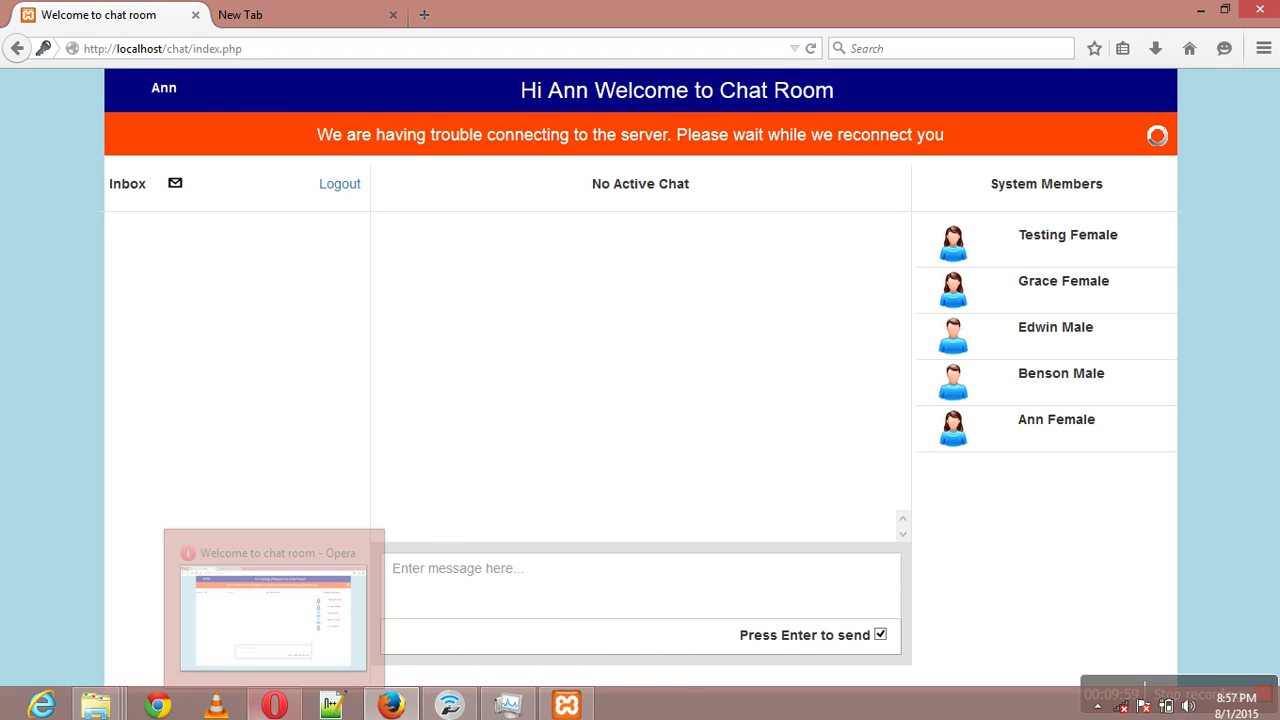
- Start Apache again in XAMPP and return to the testing user's chat page in Opera
left_click(271, 610)
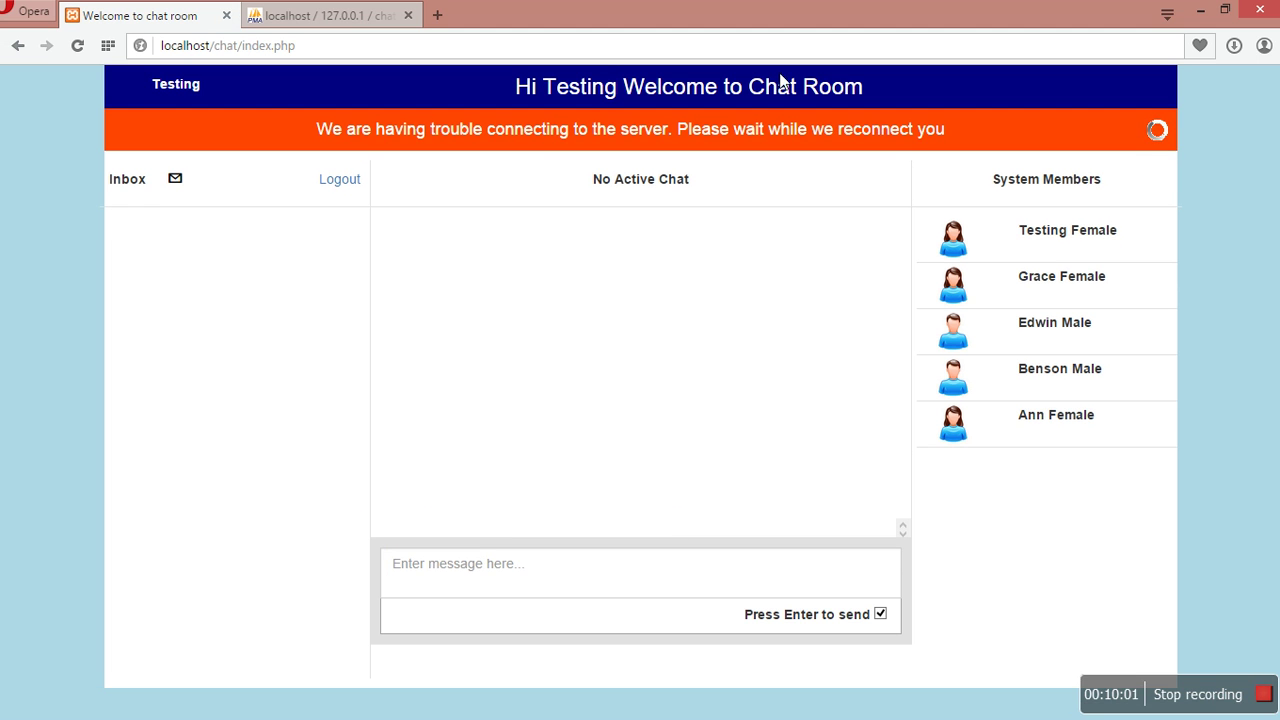
mouse_move(781, 714)
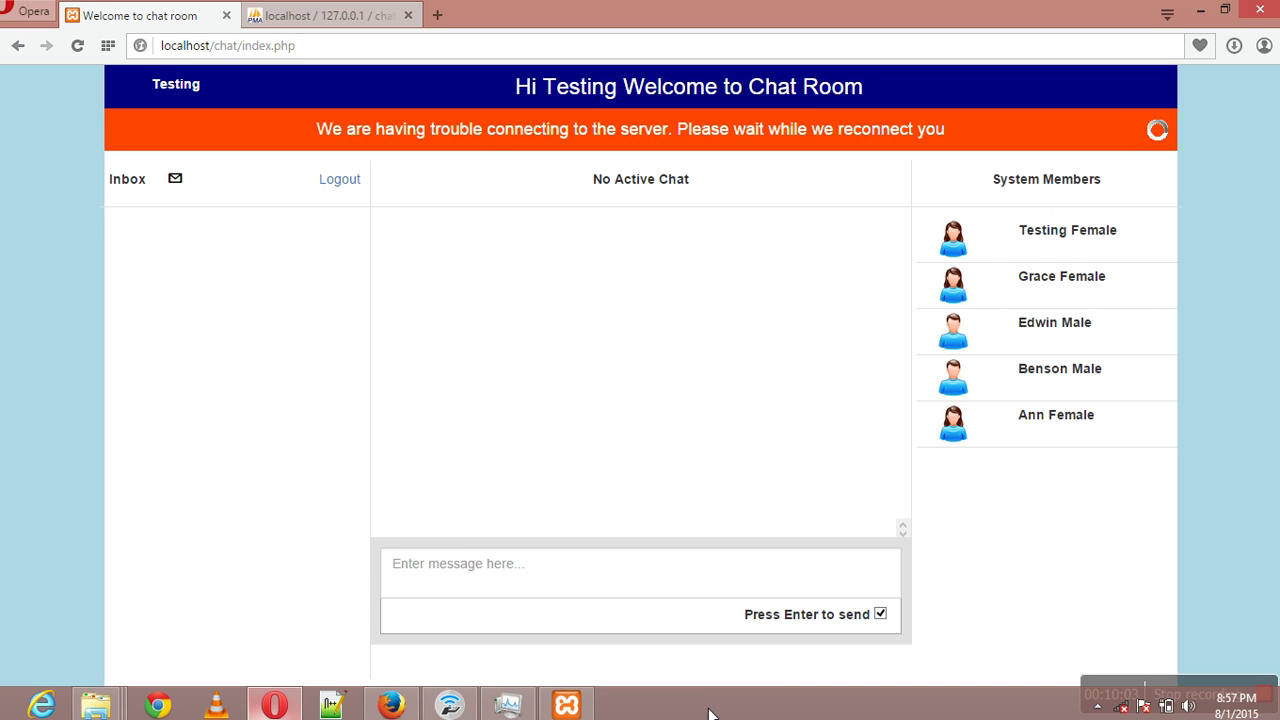
left_click(568, 706)
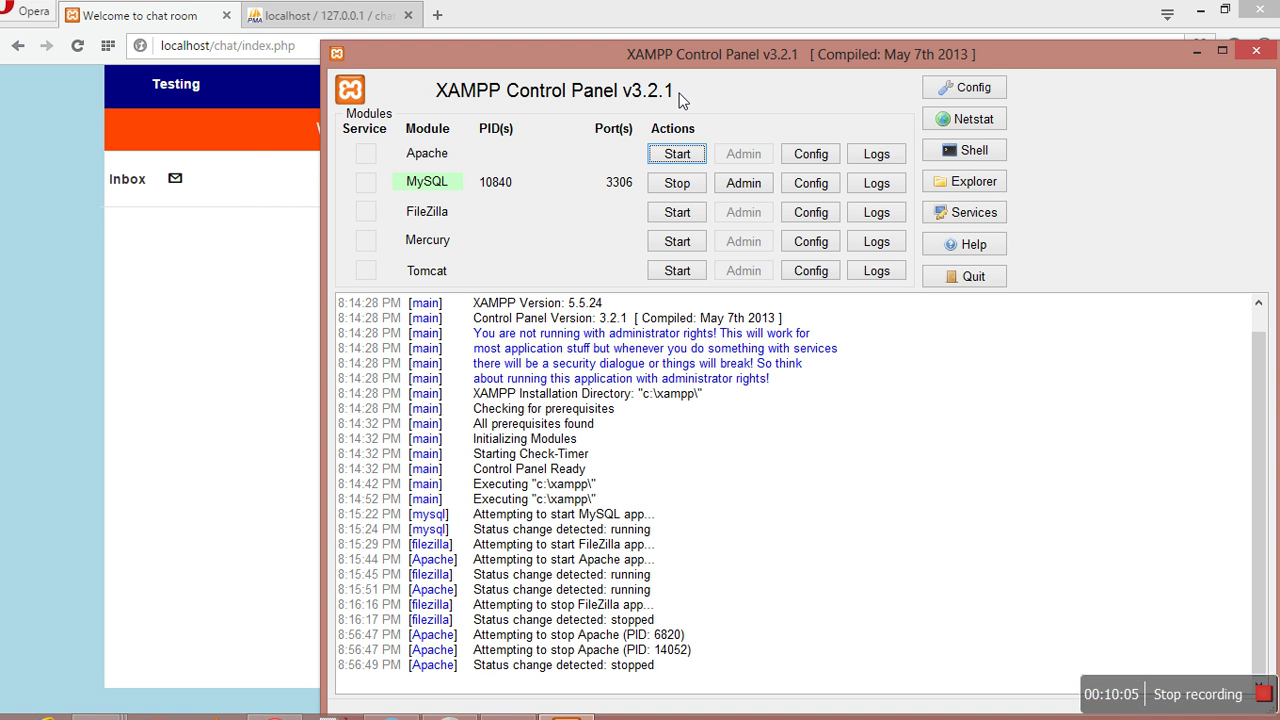
left_click(678, 155)
left_click(278, 317)
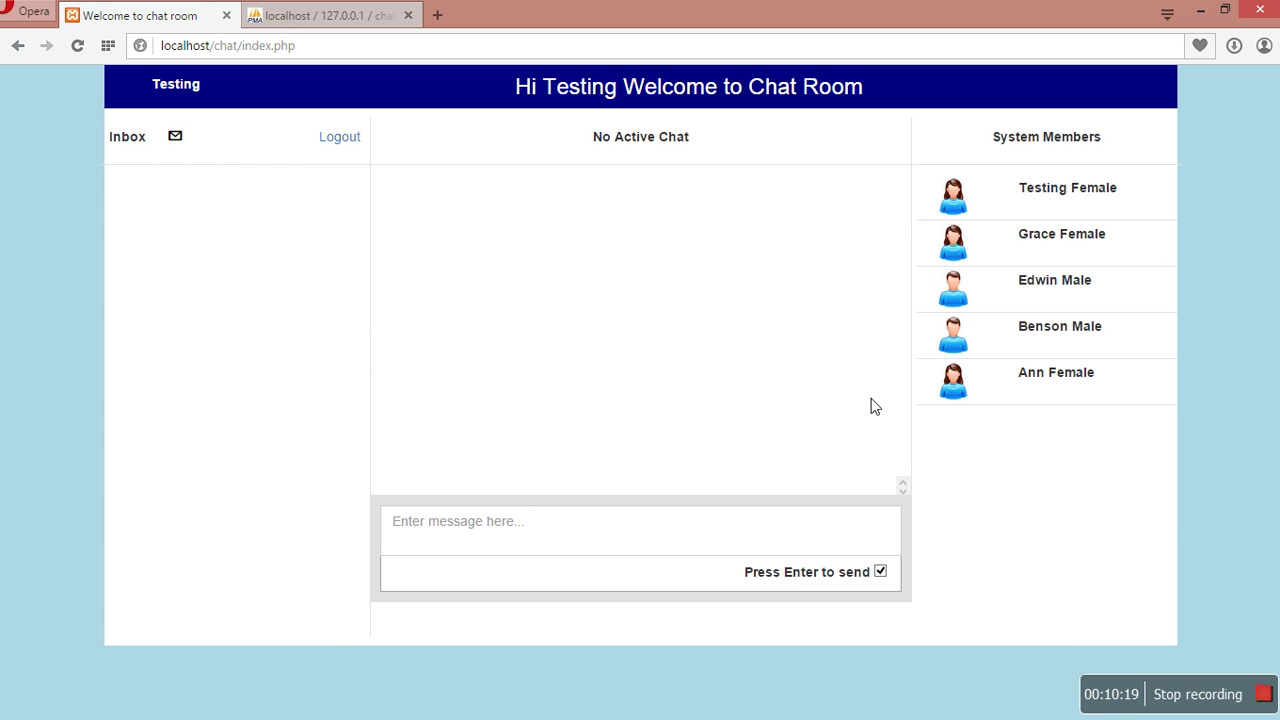
- Send the last listed member the message 'hae ann how are you dween'
left_click(1046, 381)
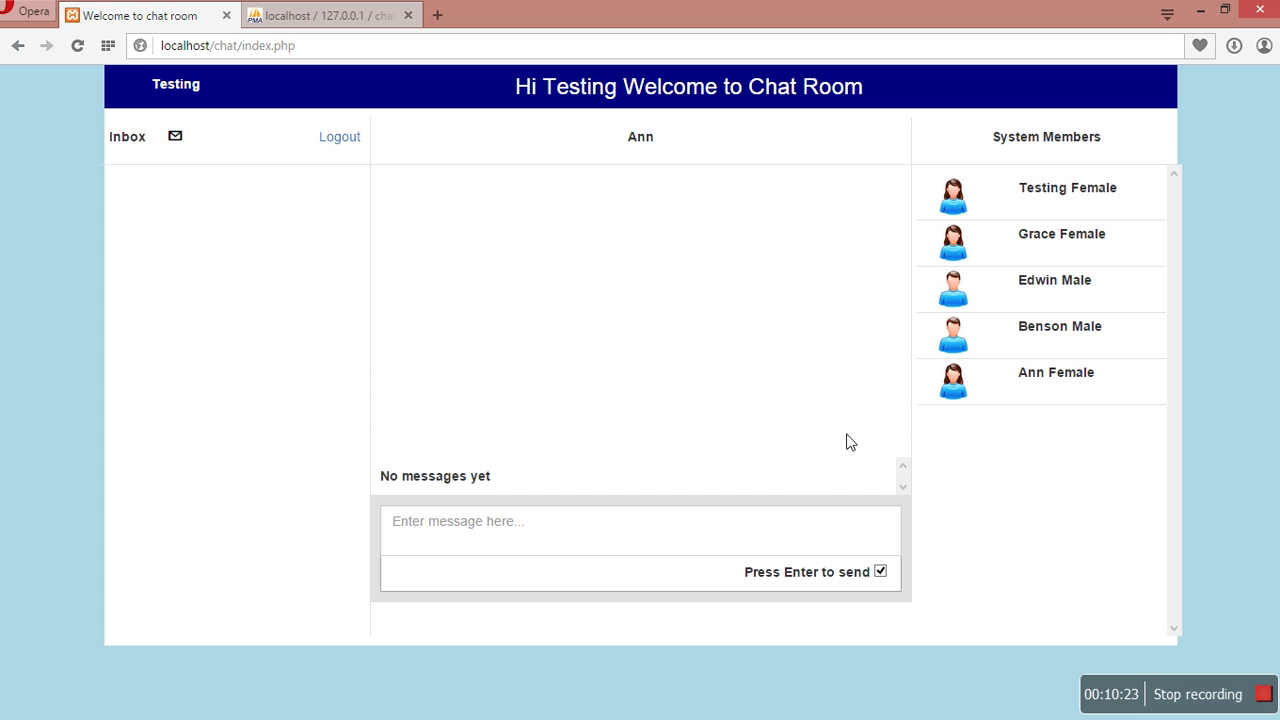
left_click(577, 557)
type("h")
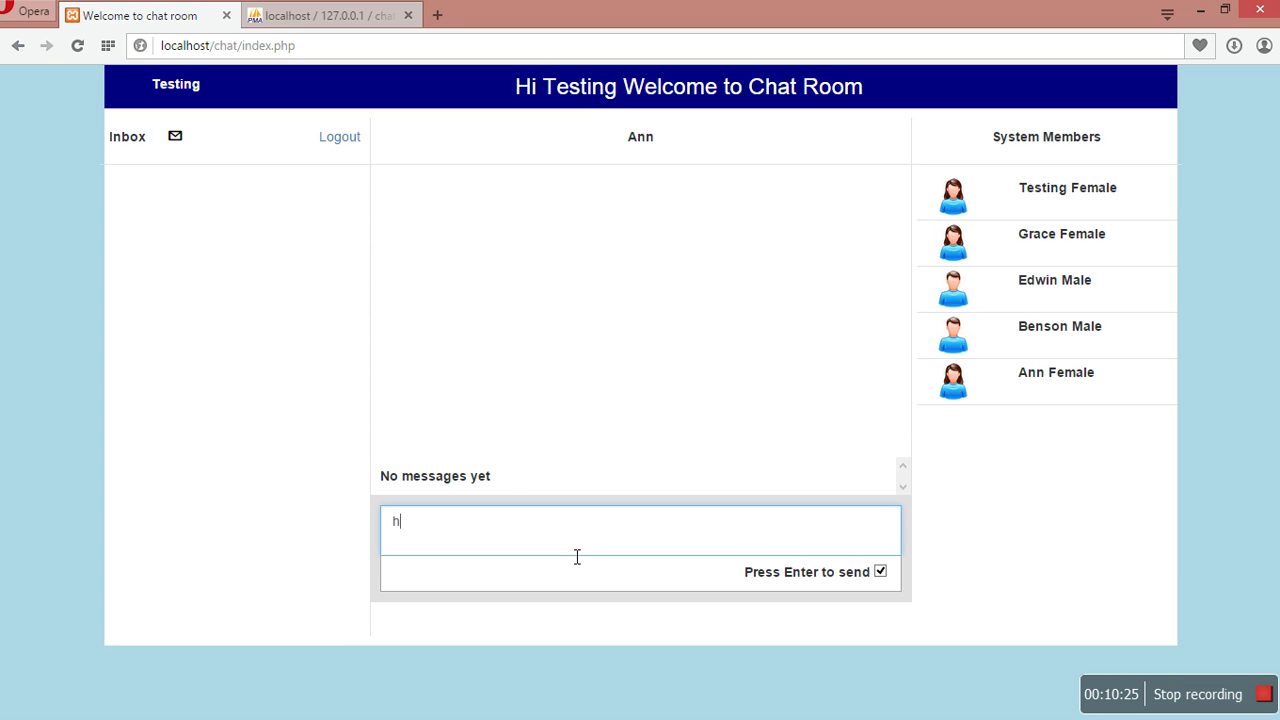
type("ae ann ")
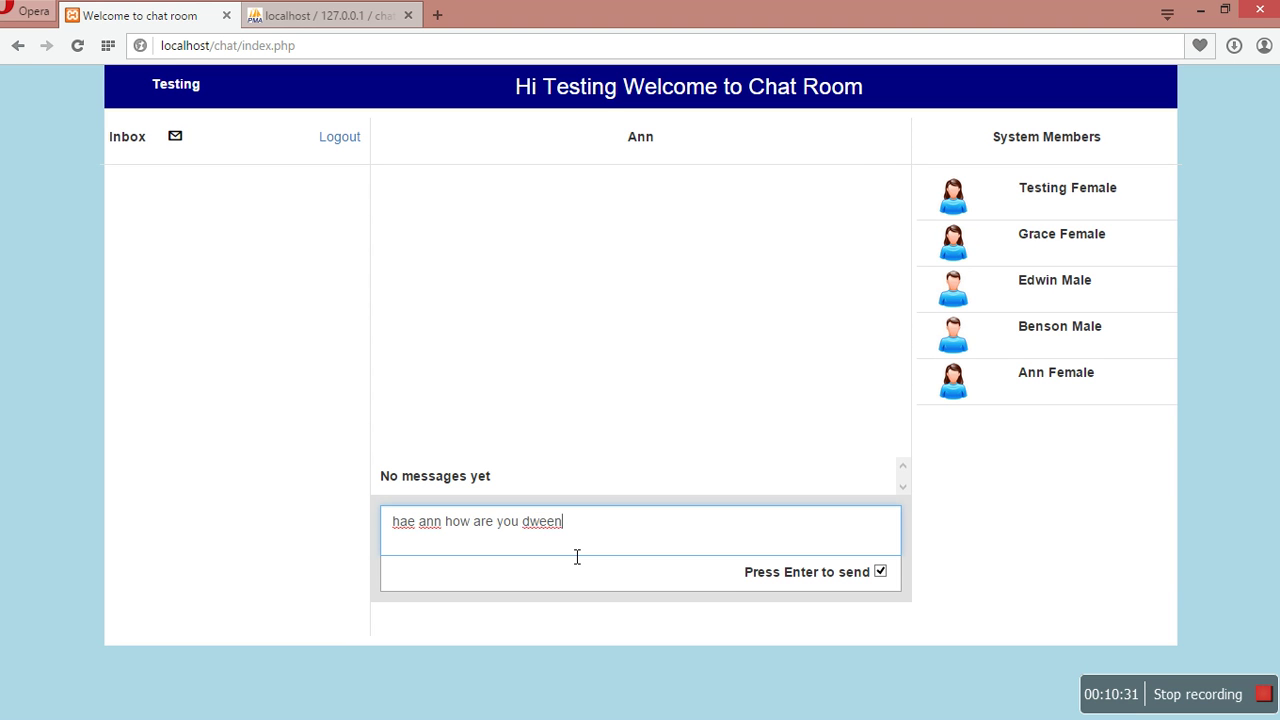
type("how are you dween")
key("Return")
mouse_move(275, 704)
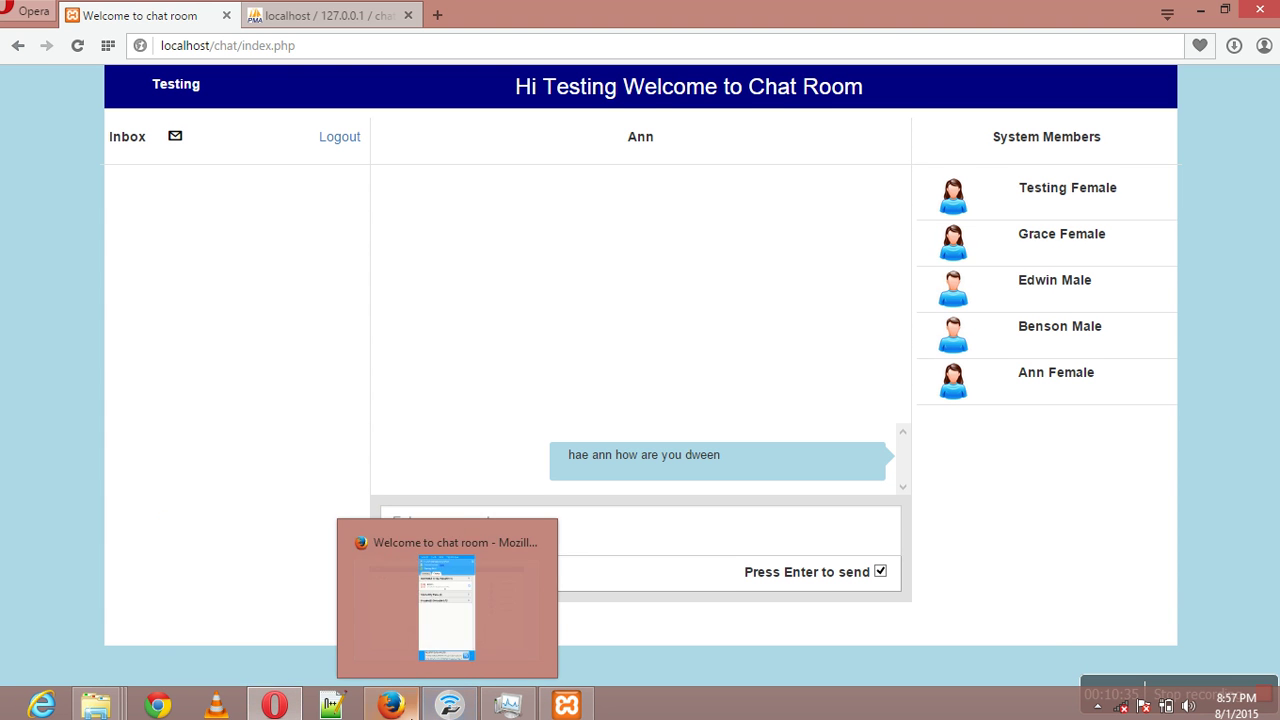
- In the second member's Firefox session, open testing's inbox message and highlight the received greeting
left_click(390, 705)
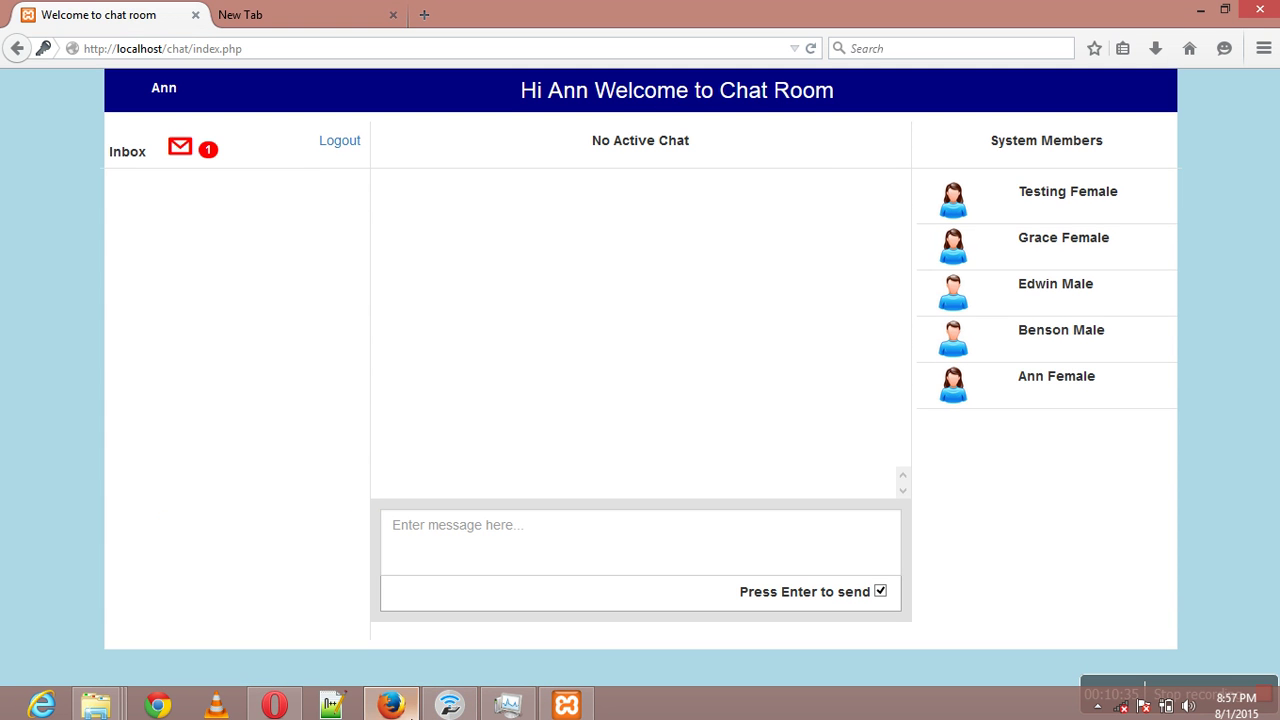
left_click(203, 148)
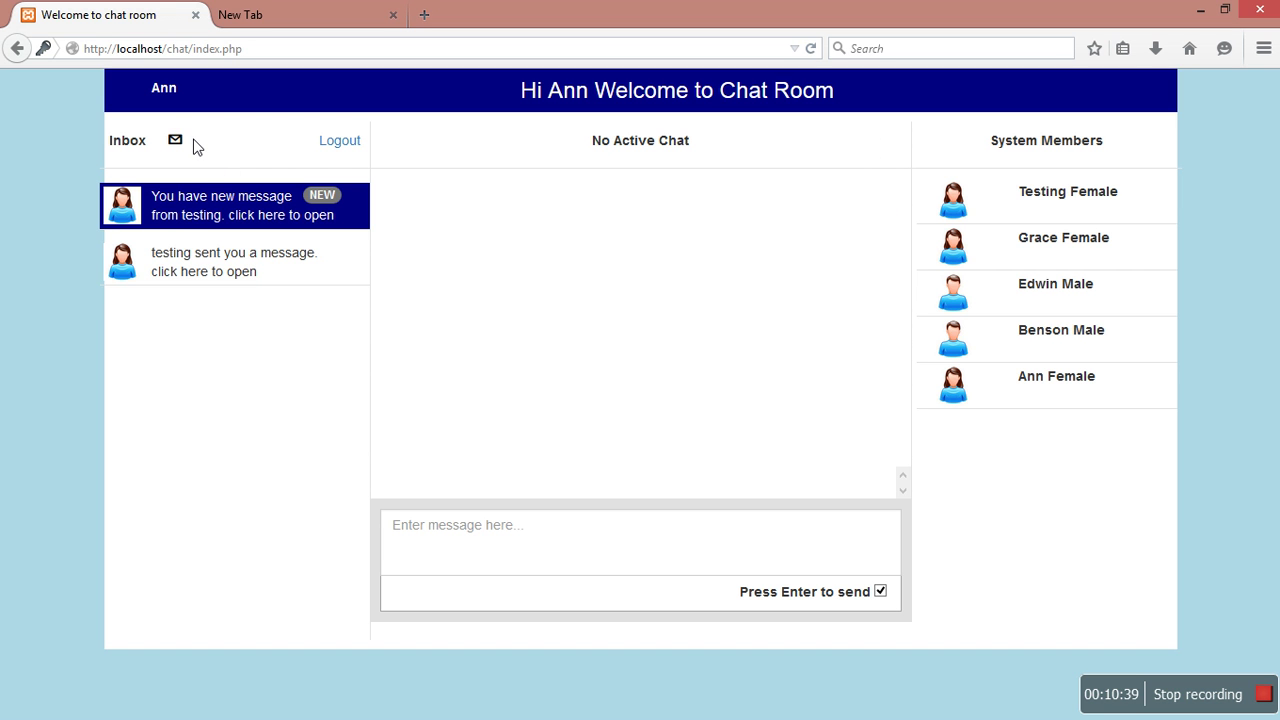
left_click(243, 221)
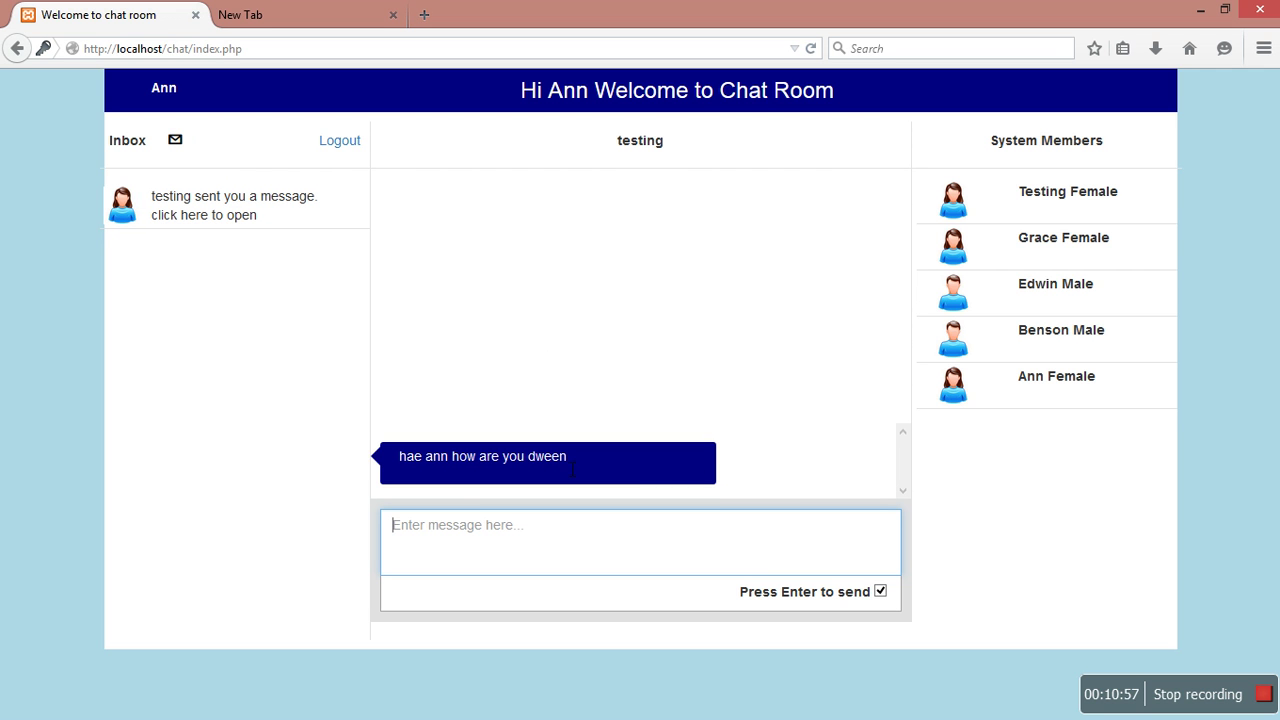
left_click_drag(573, 469, 431, 463)
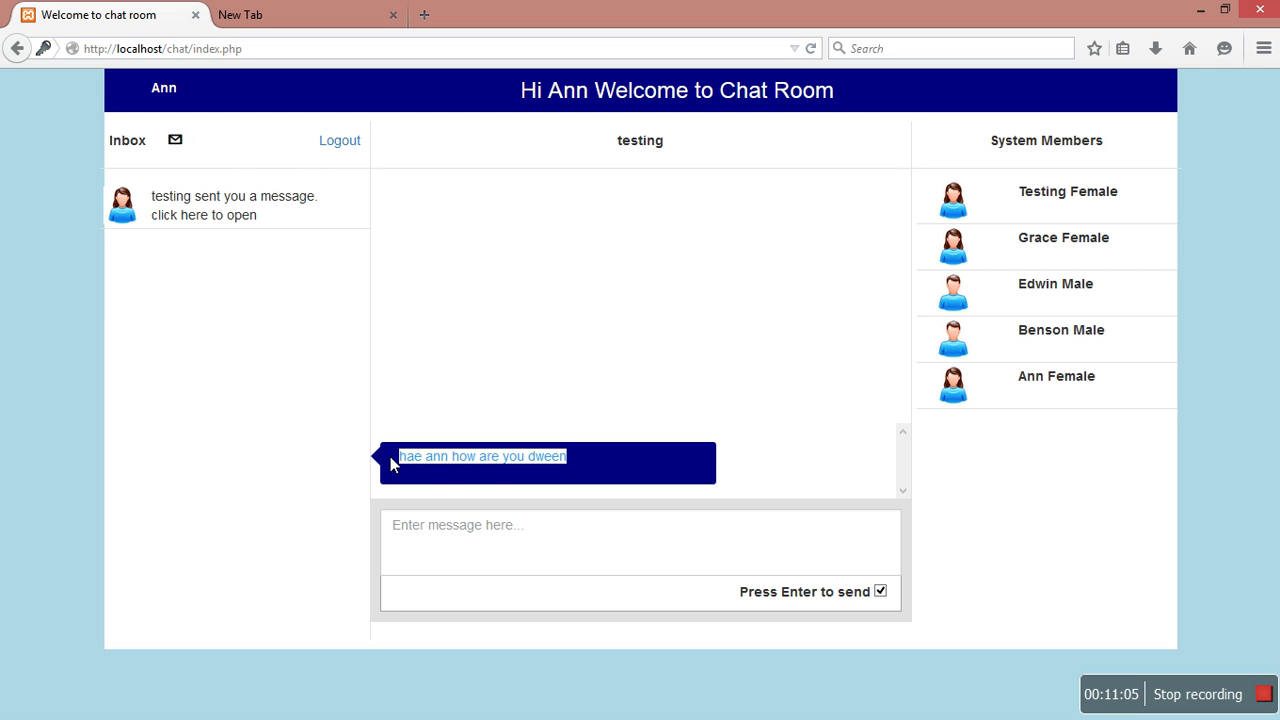
left_click(495, 476)
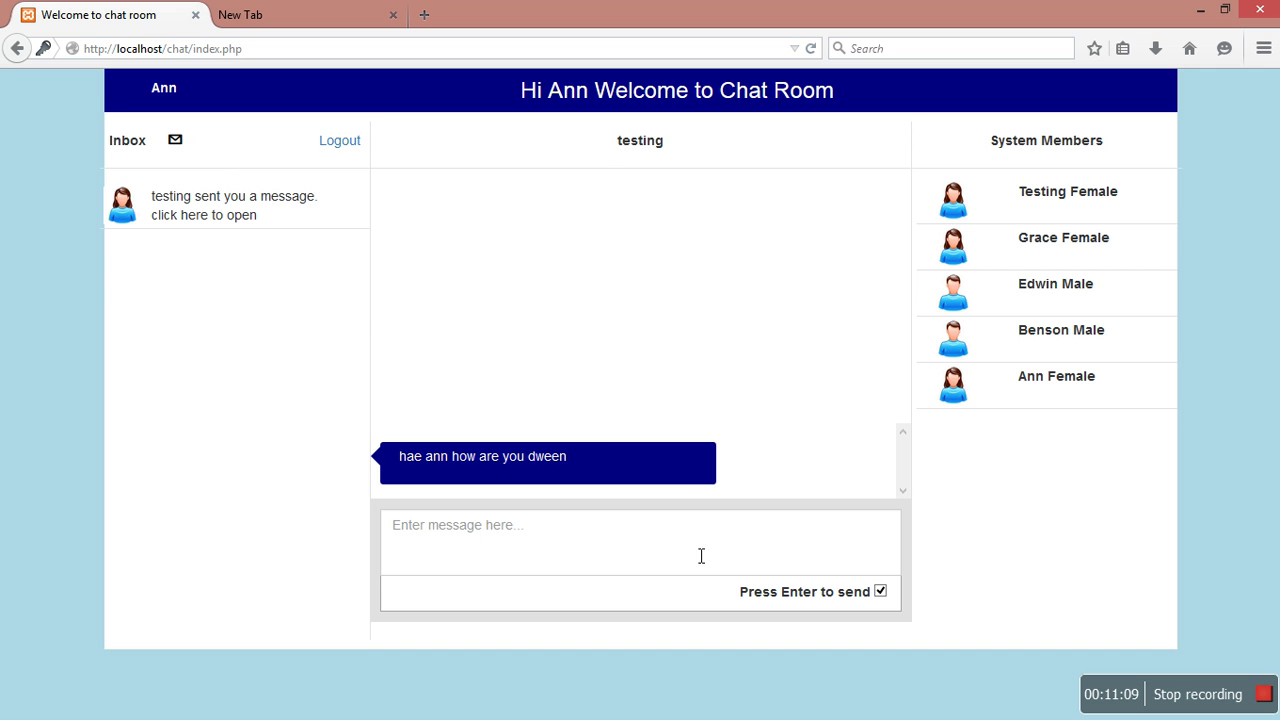
left_click_drag(582, 457, 397, 458)
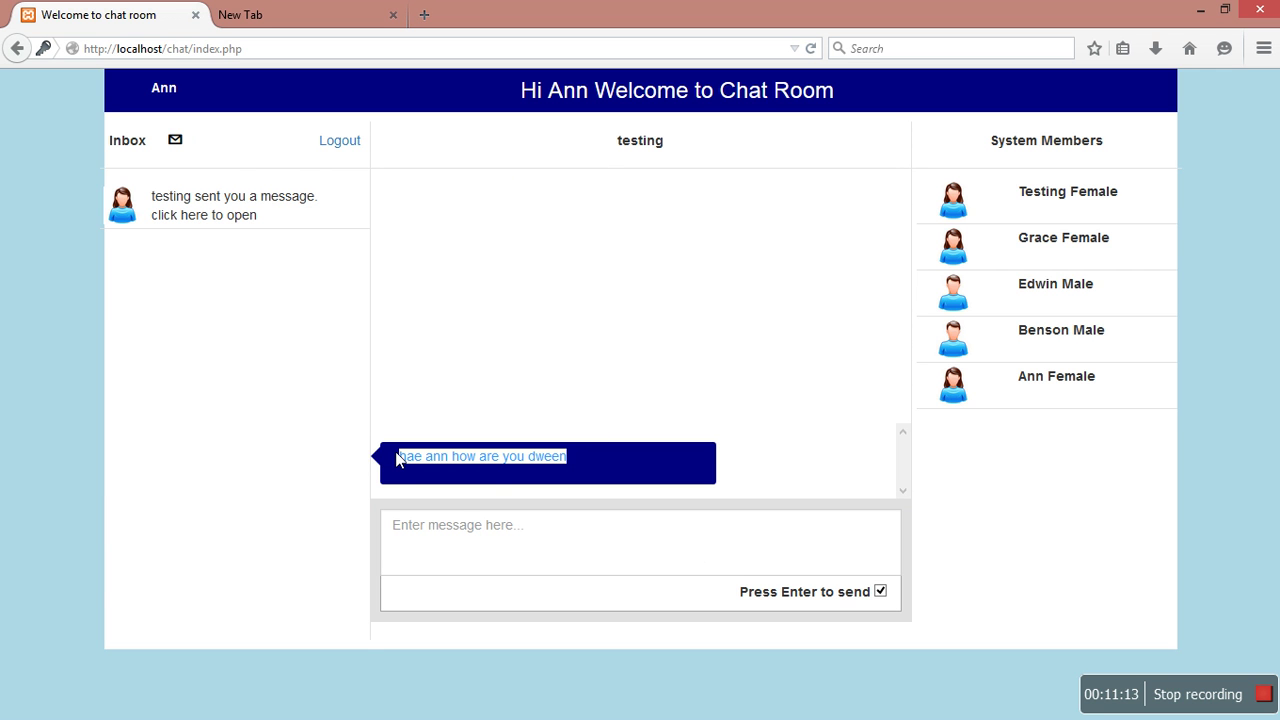